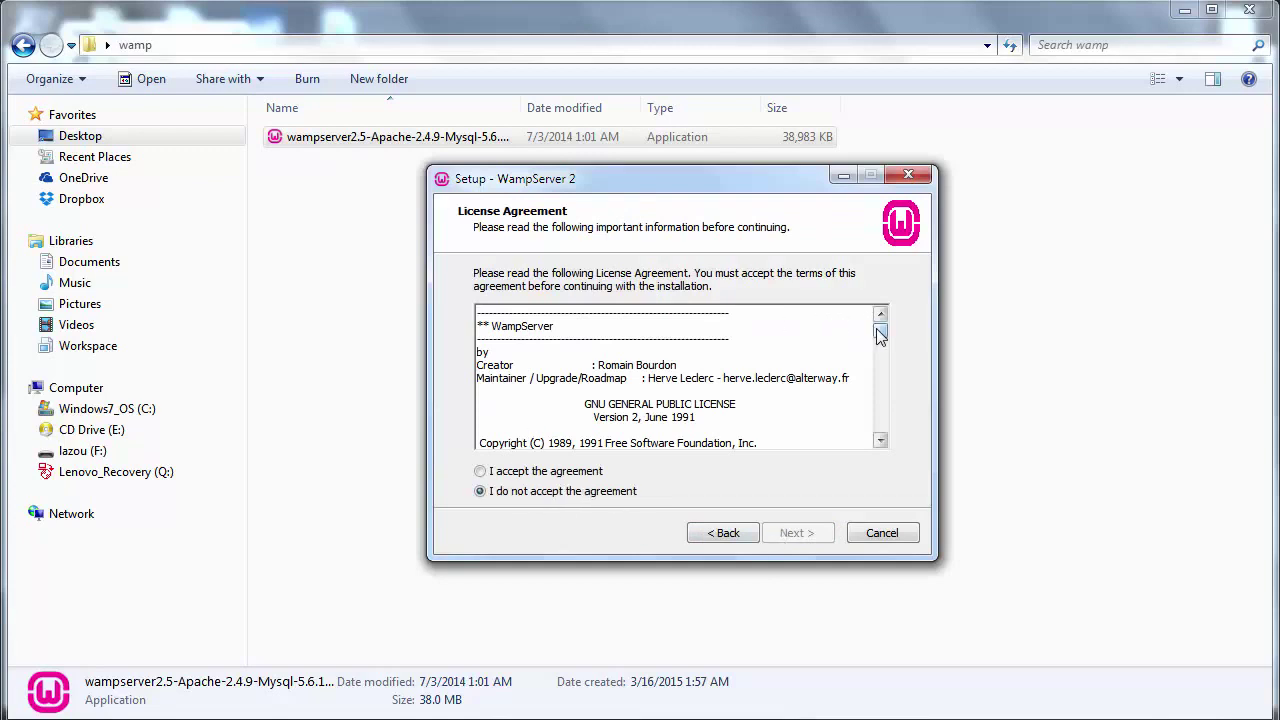
- Scroll the WampServer licence to its end, accept the agreement and continue
scroll(881, 330, "down", 3)
left_click_drag(881, 333, 880, 440)
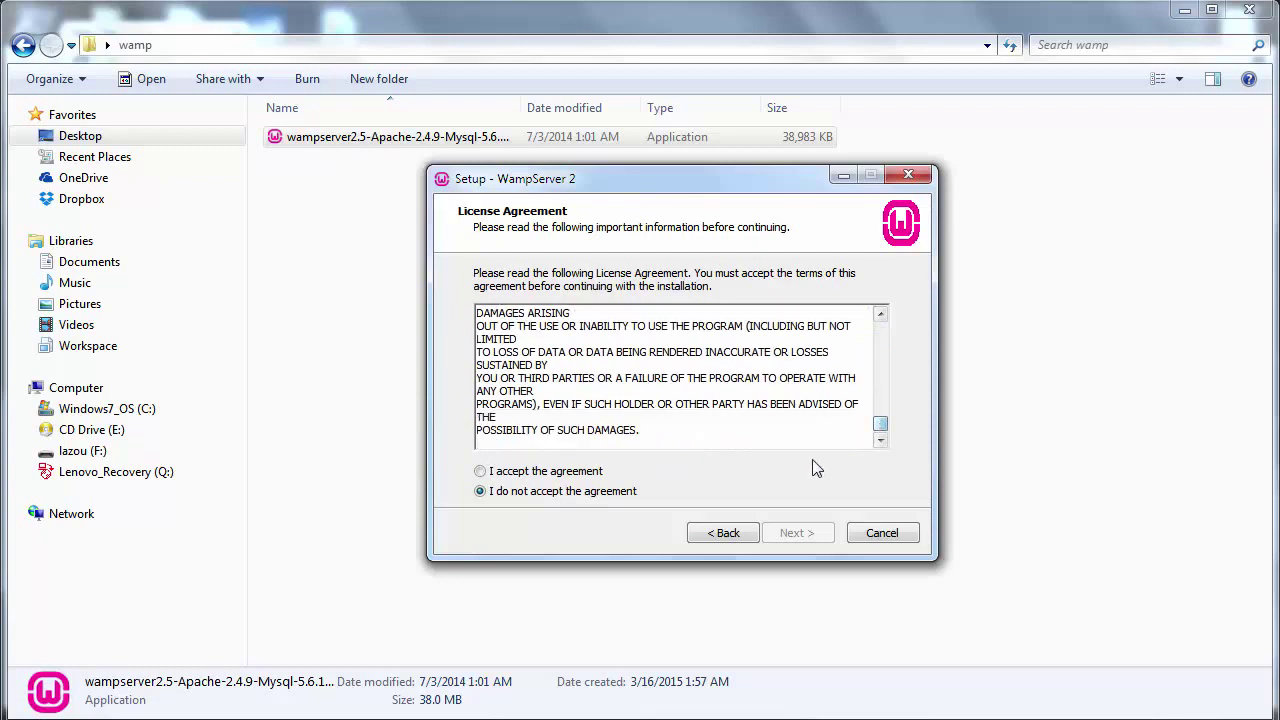
left_click(560, 475)
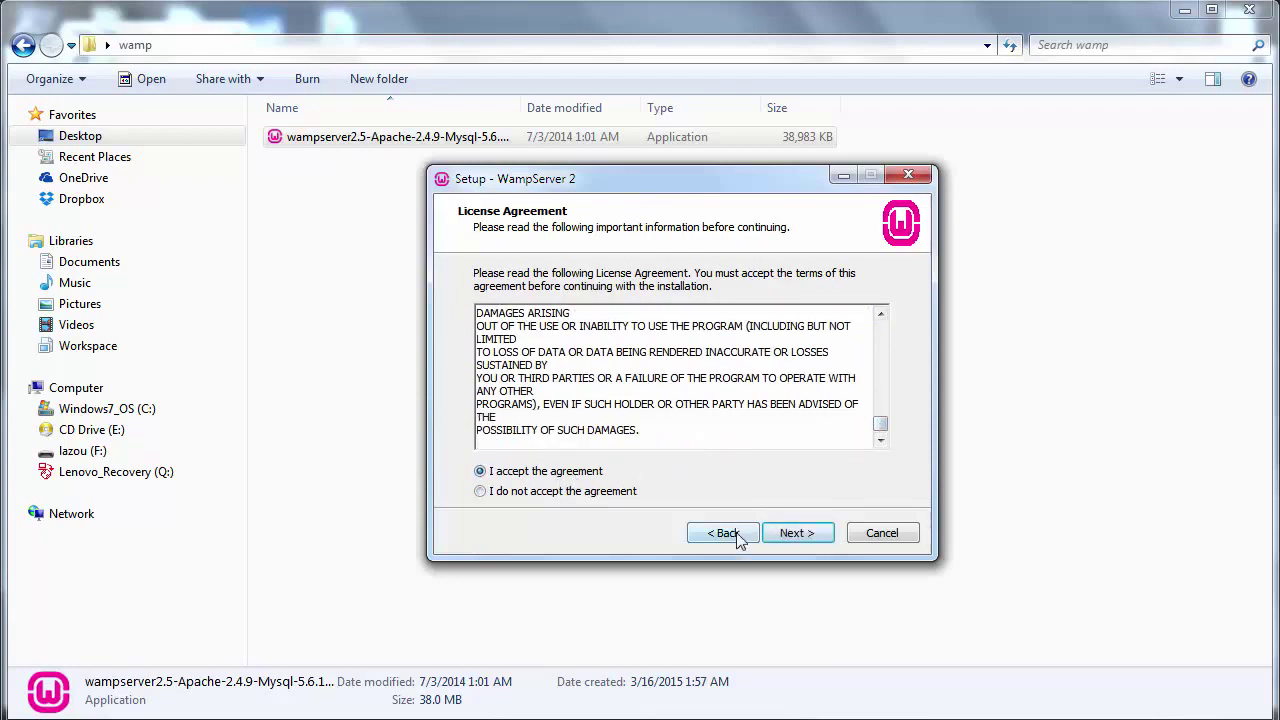
left_click(794, 534)
- Keep c:\wamp as the WampServer installation folder
left_click(532, 344)
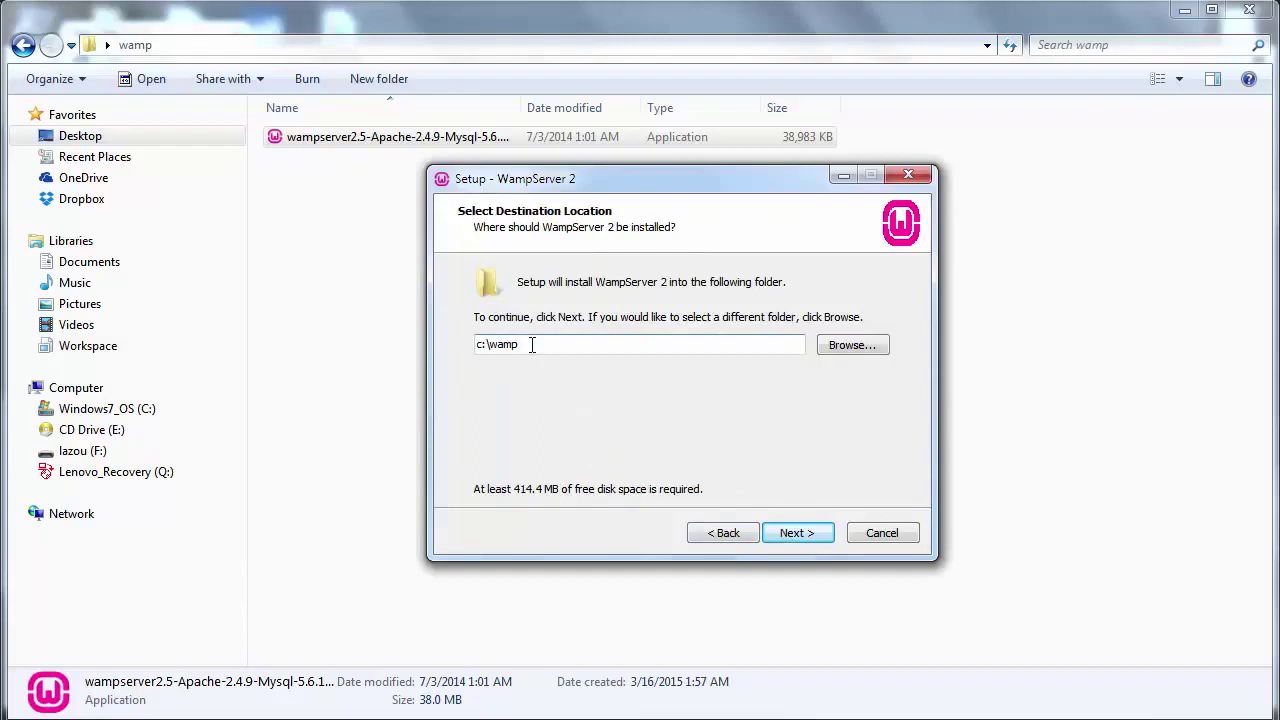
left_click_drag(530, 344, 492, 344)
left_click(801, 546)
- Leave the Quick Launch shortcut unchecked, confirm the extra tasks and start installing
left_click(485, 338)
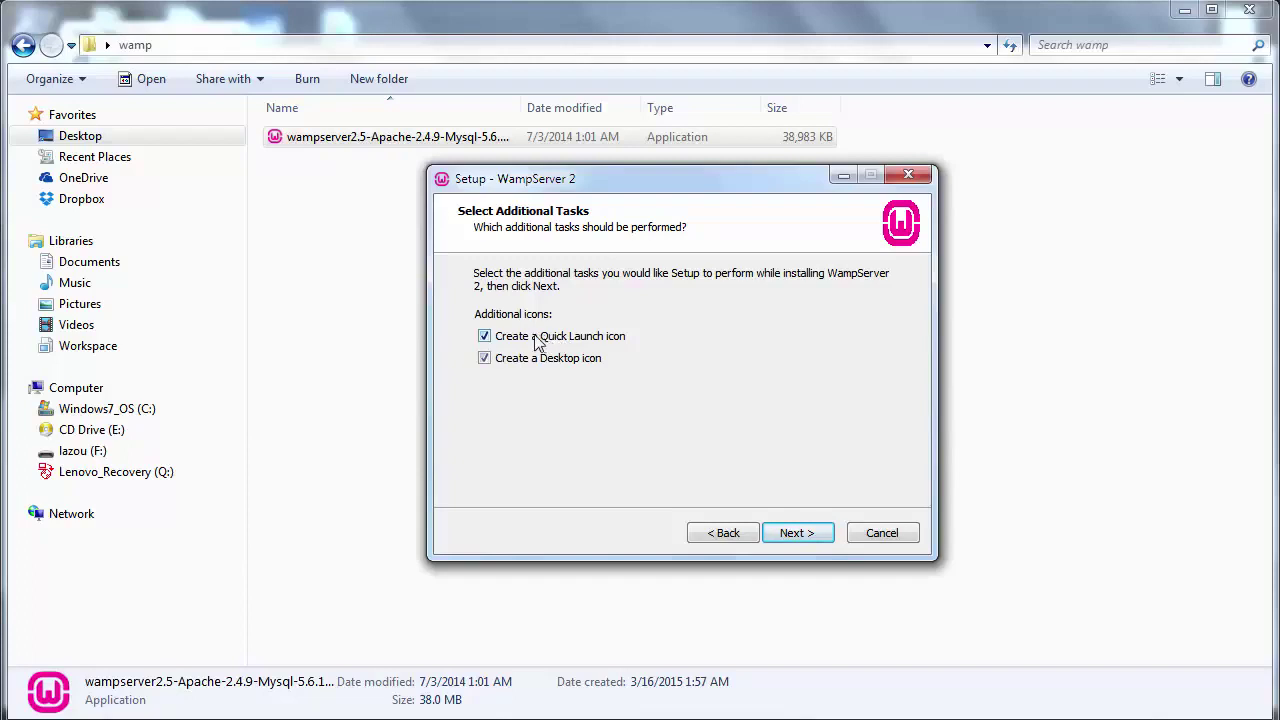
key("super")
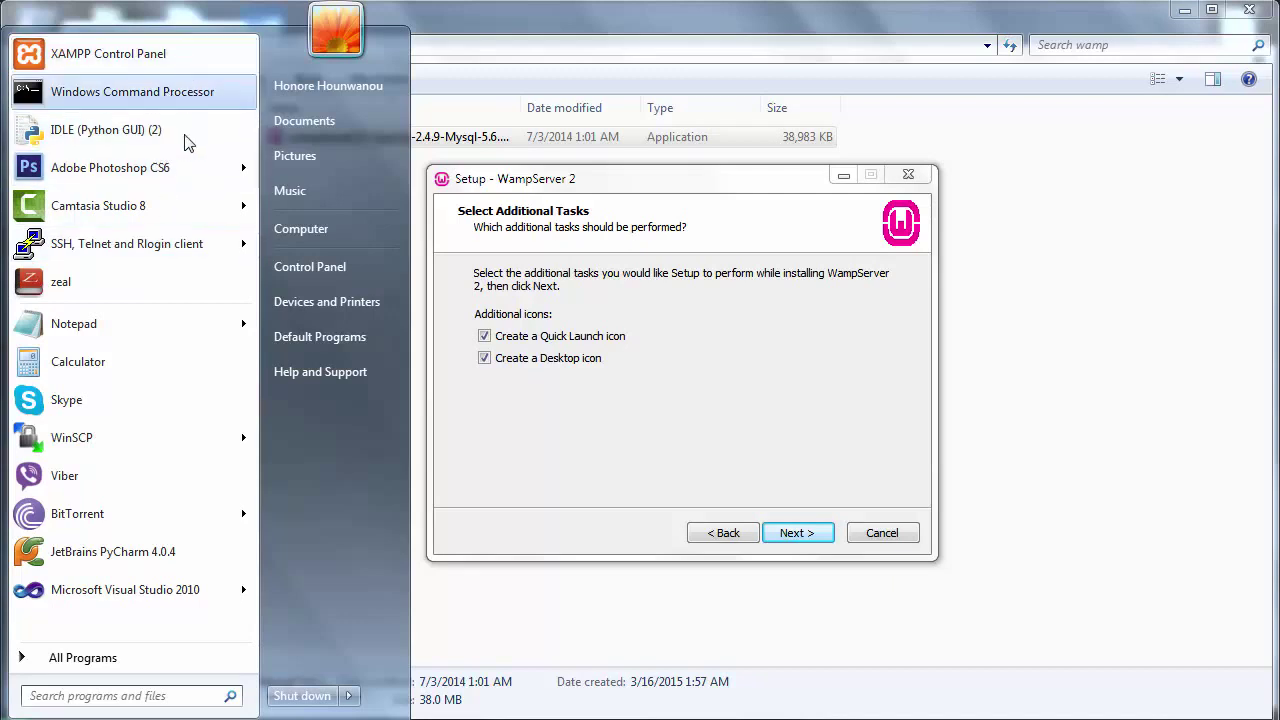
left_click(683, 390)
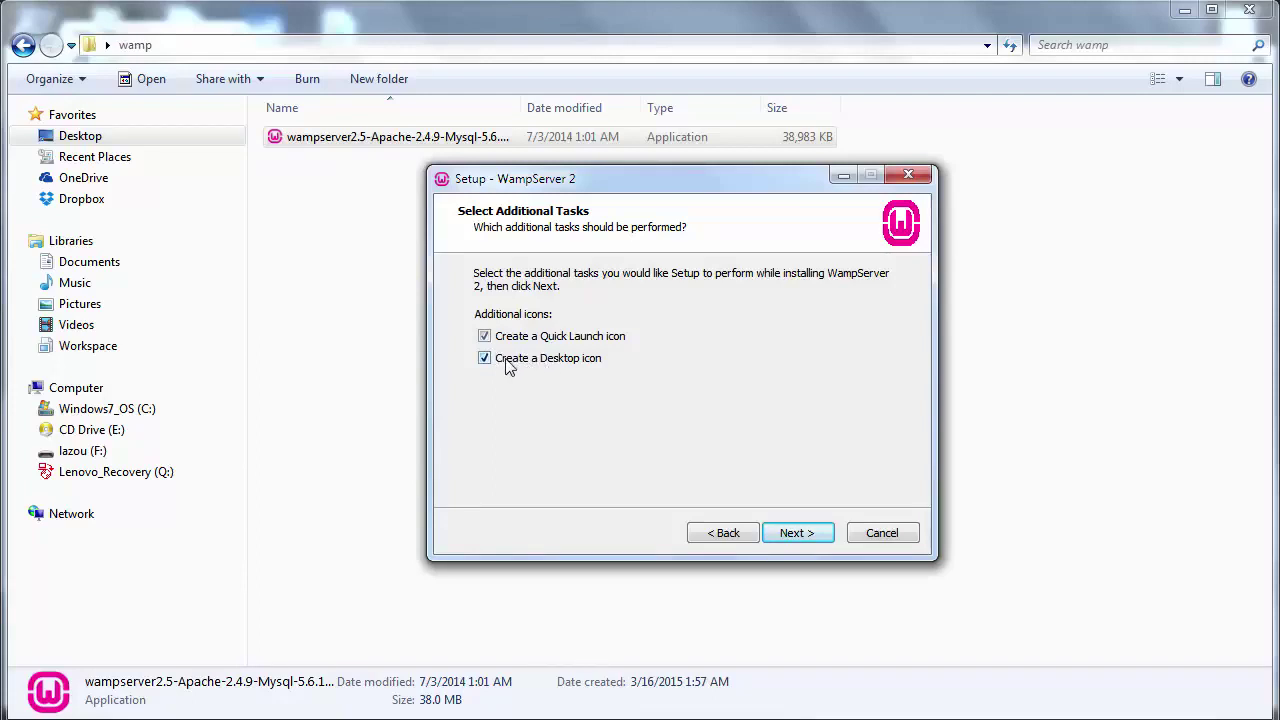
left_click(517, 340)
key("super")
left_click(597, 466)
left_click(791, 541)
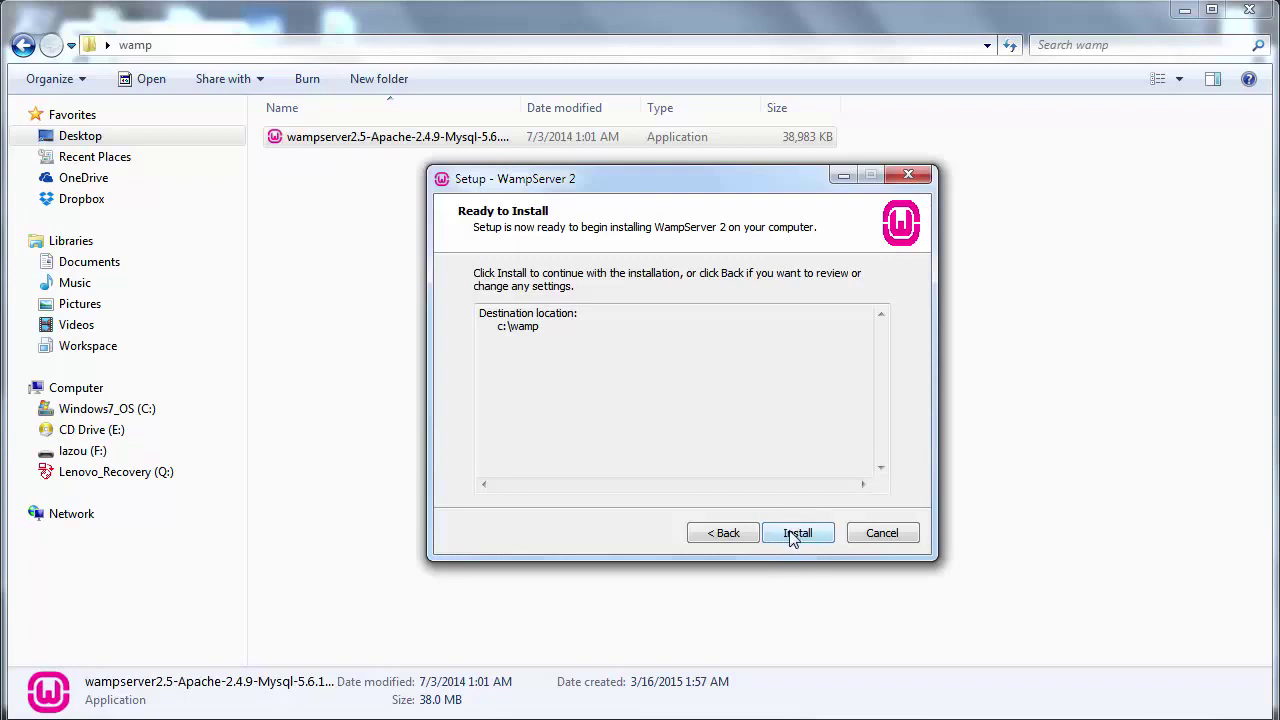
left_click(794, 538)
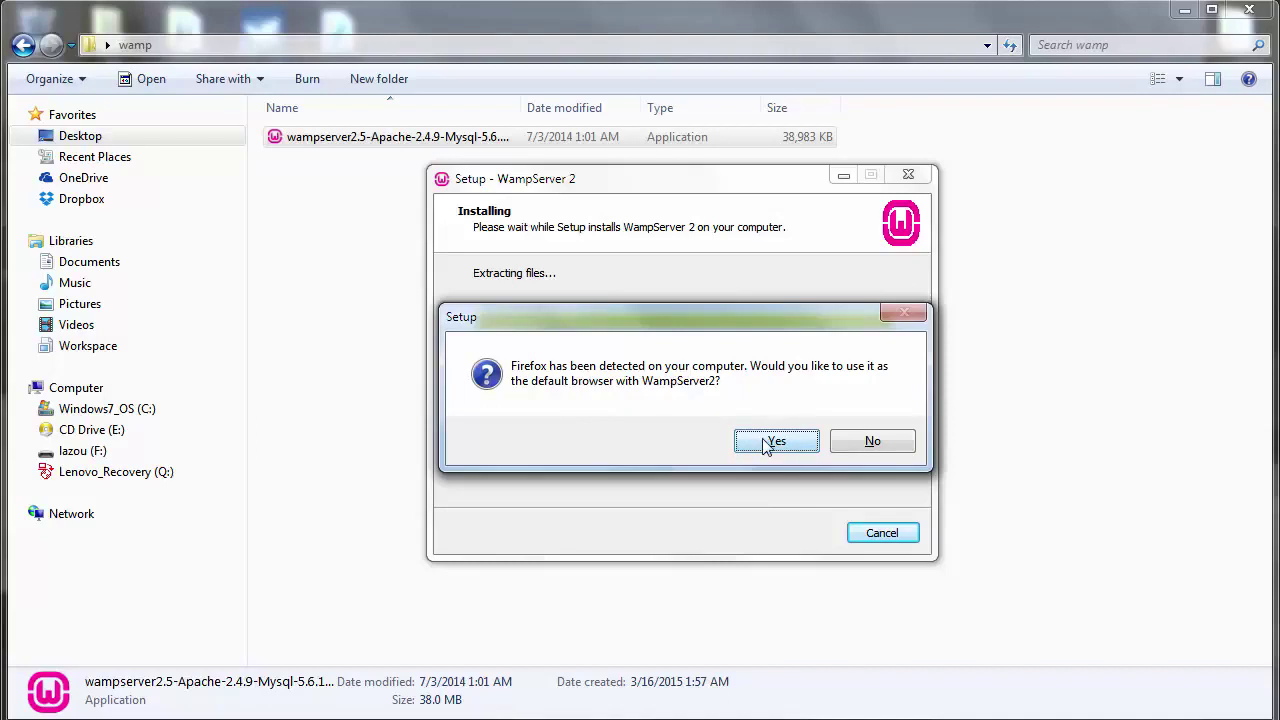
- Decline Firefox and choose C:\Program Files\chrome-win32\chrome.exe as the default browser
left_click(862, 443)
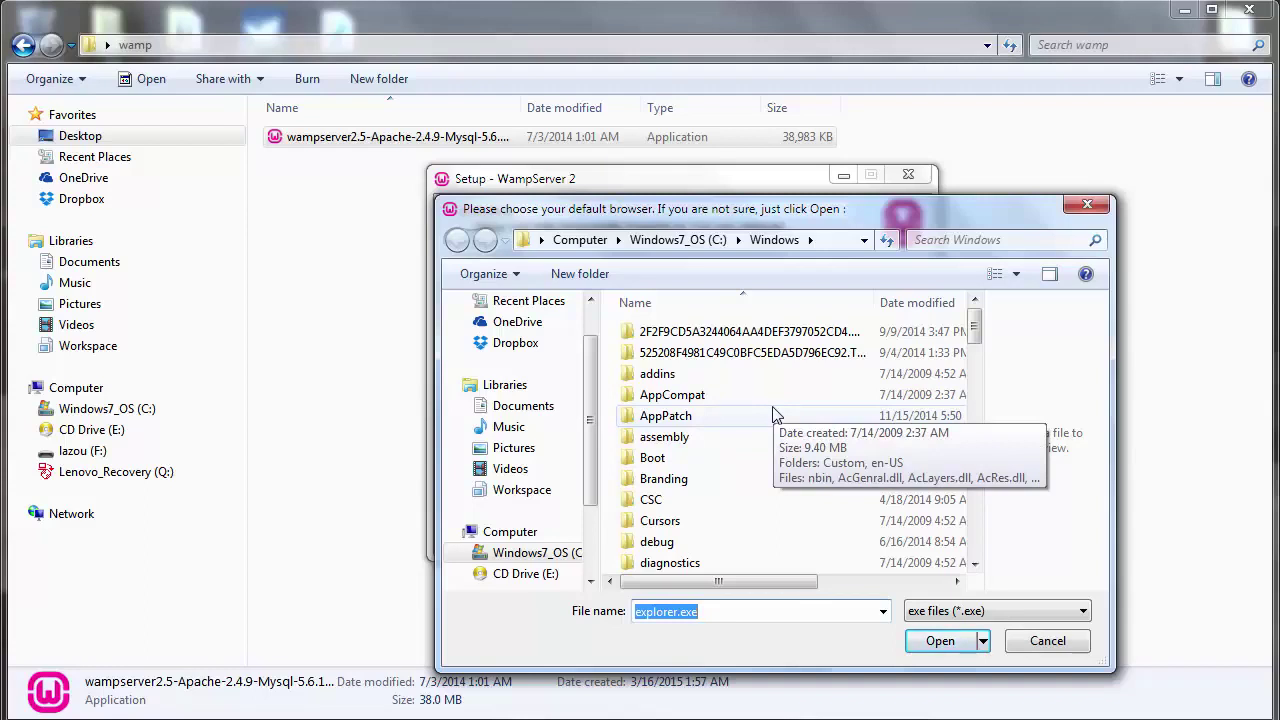
left_click(665, 241)
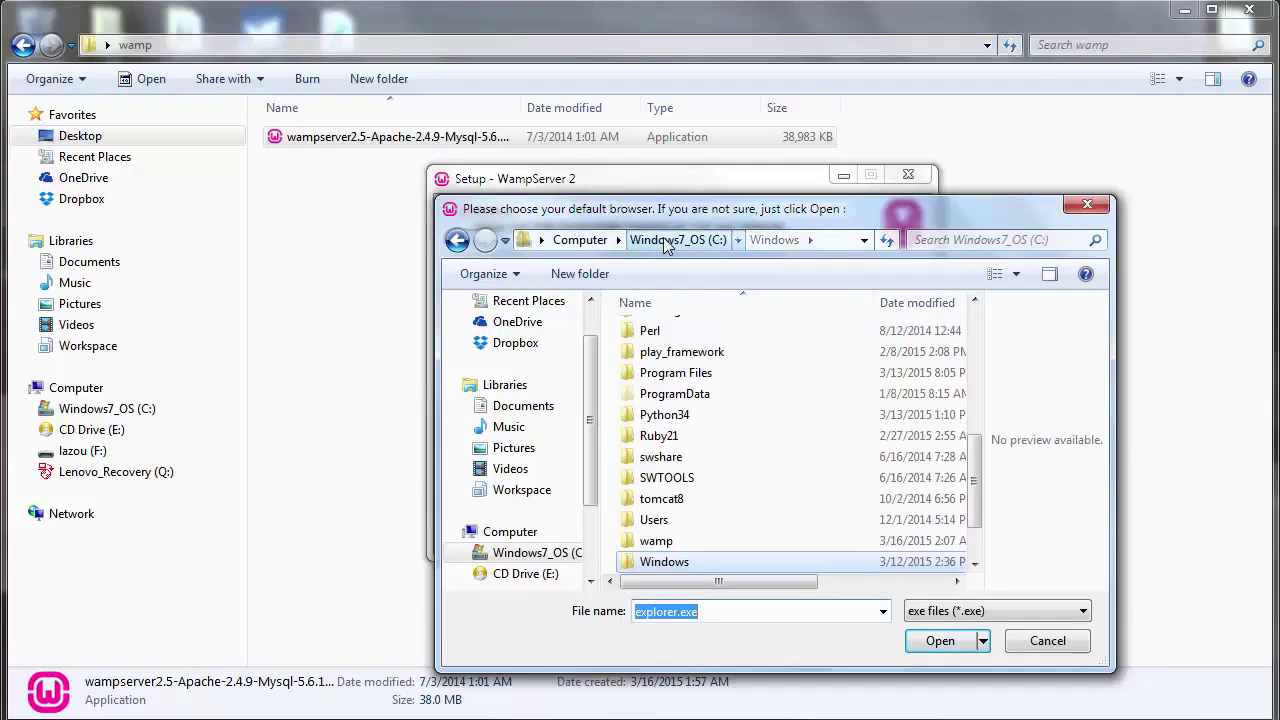
double_click(742, 386)
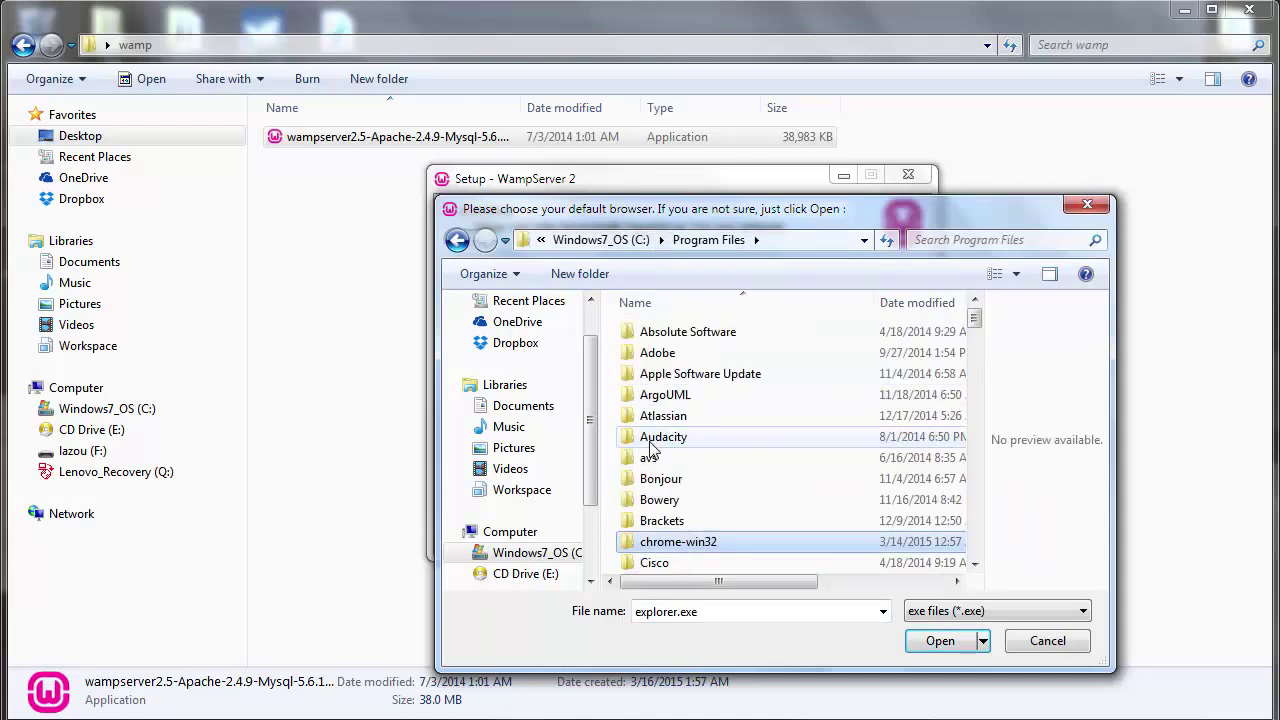
double_click(672, 550)
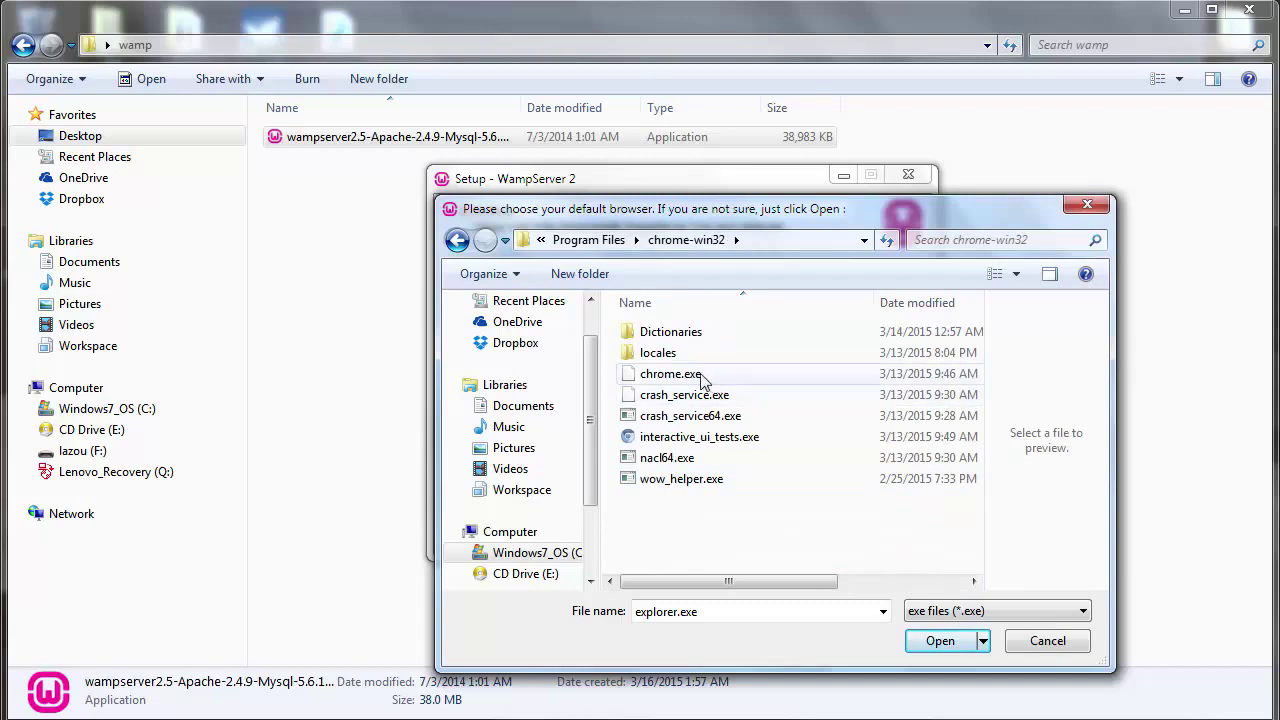
left_click(668, 377)
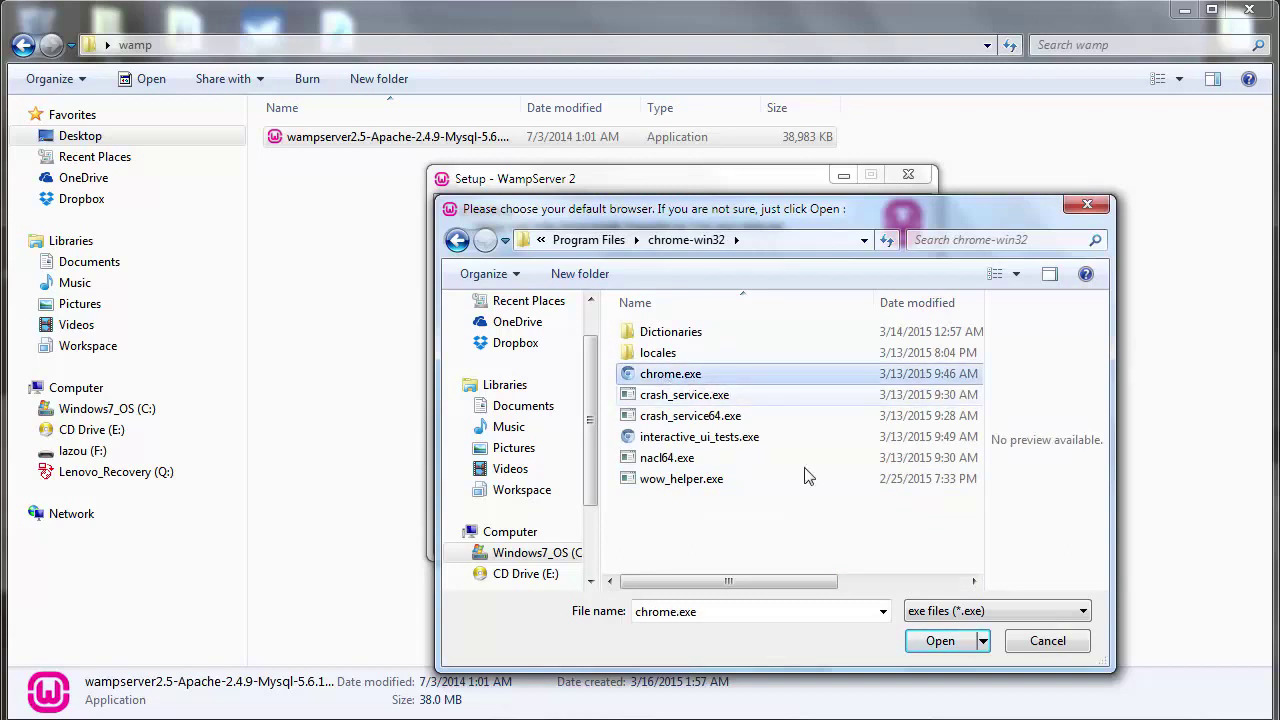
left_click(940, 641)
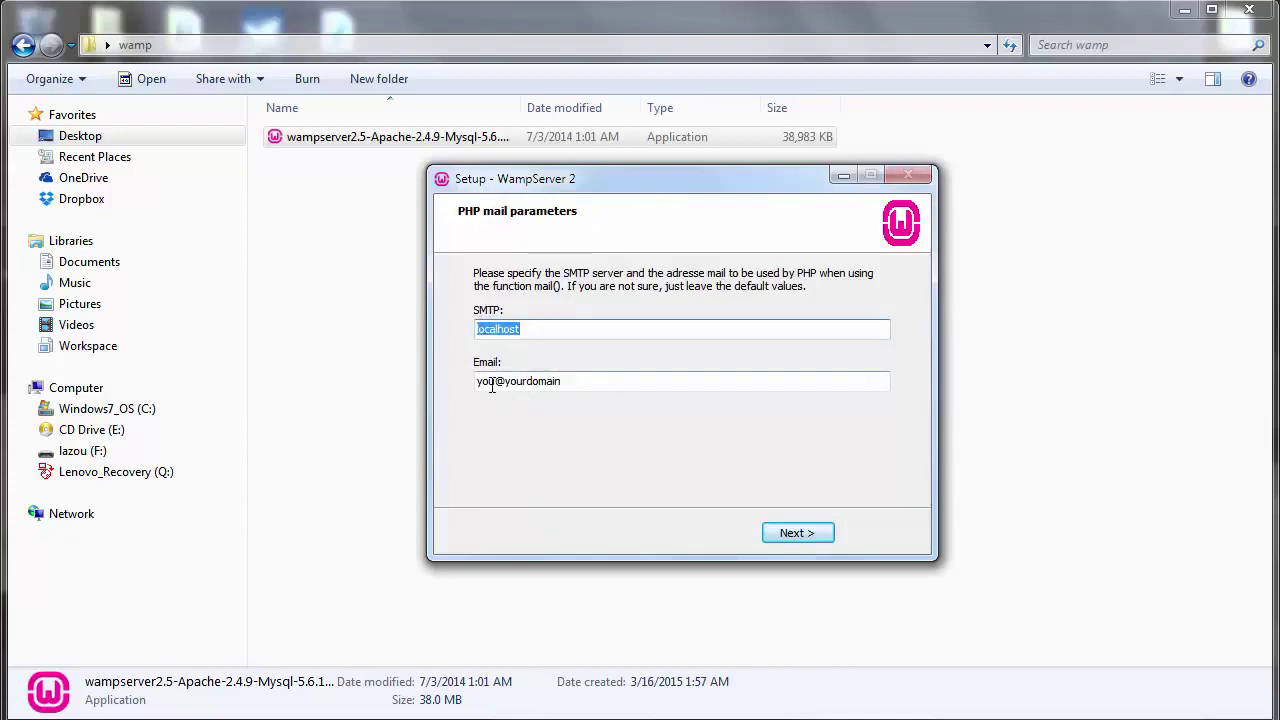
- Keep the default PHP mail settings, finish setup and reveal the hidden tray icons
left_click(812, 536)
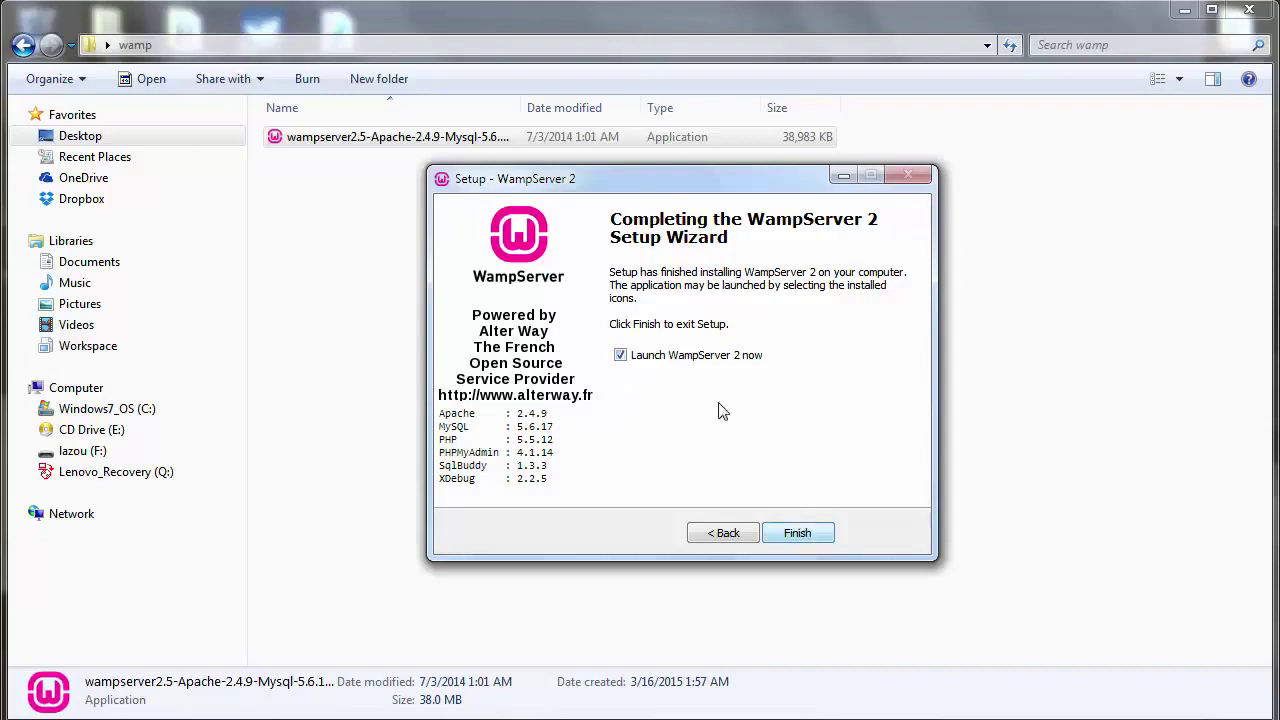
left_click(798, 538)
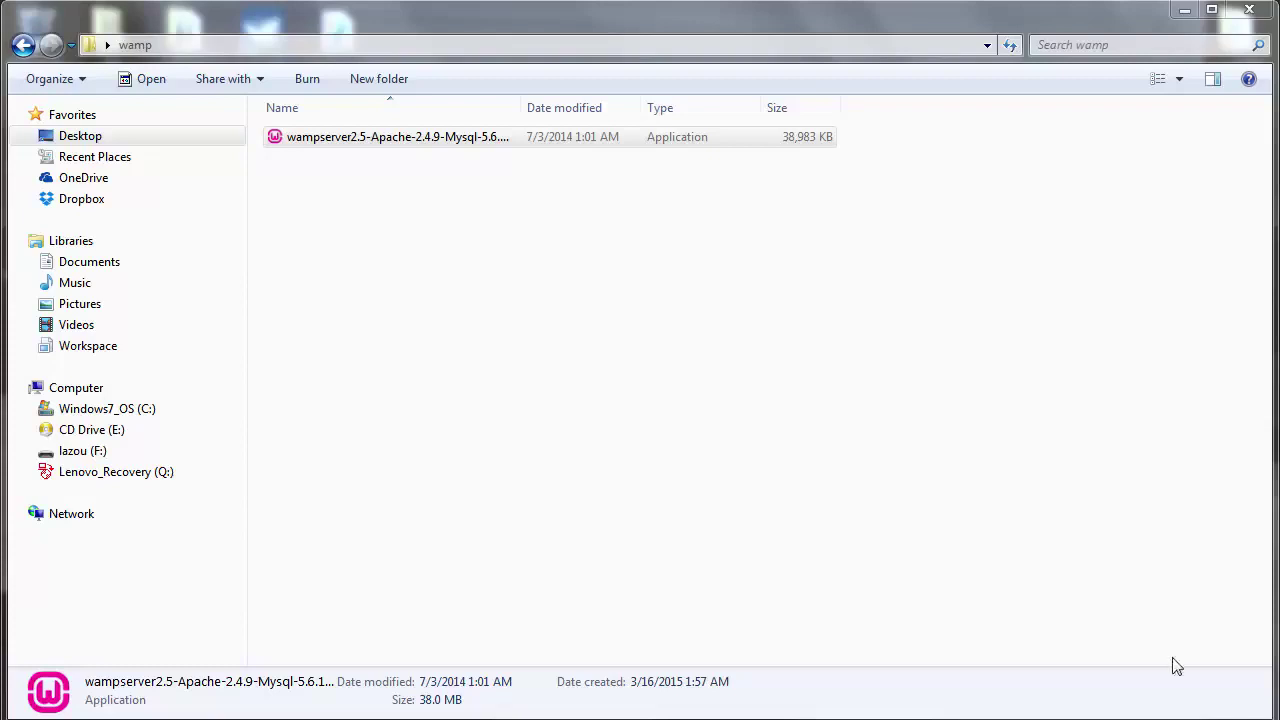
left_click(1190, 718)
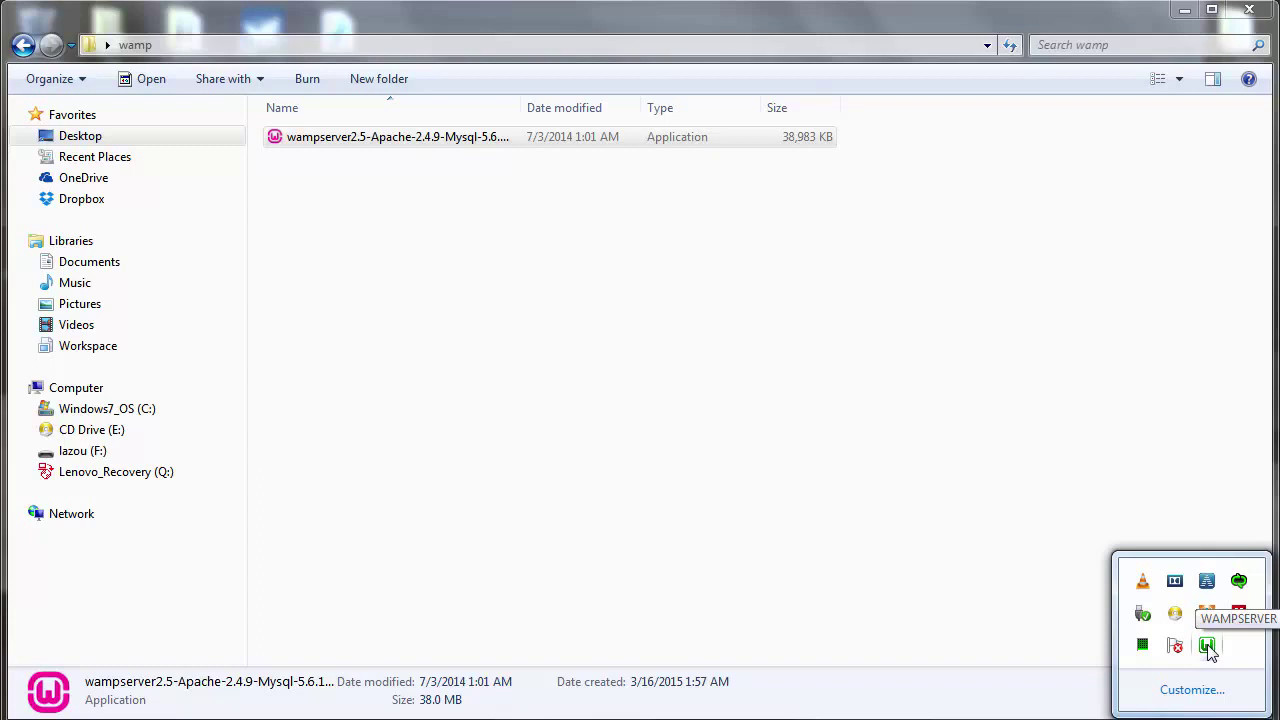
- Stop all WampServer services from the tray menu, start them again, then focus Chrome's address bar
left_click(1207, 646)
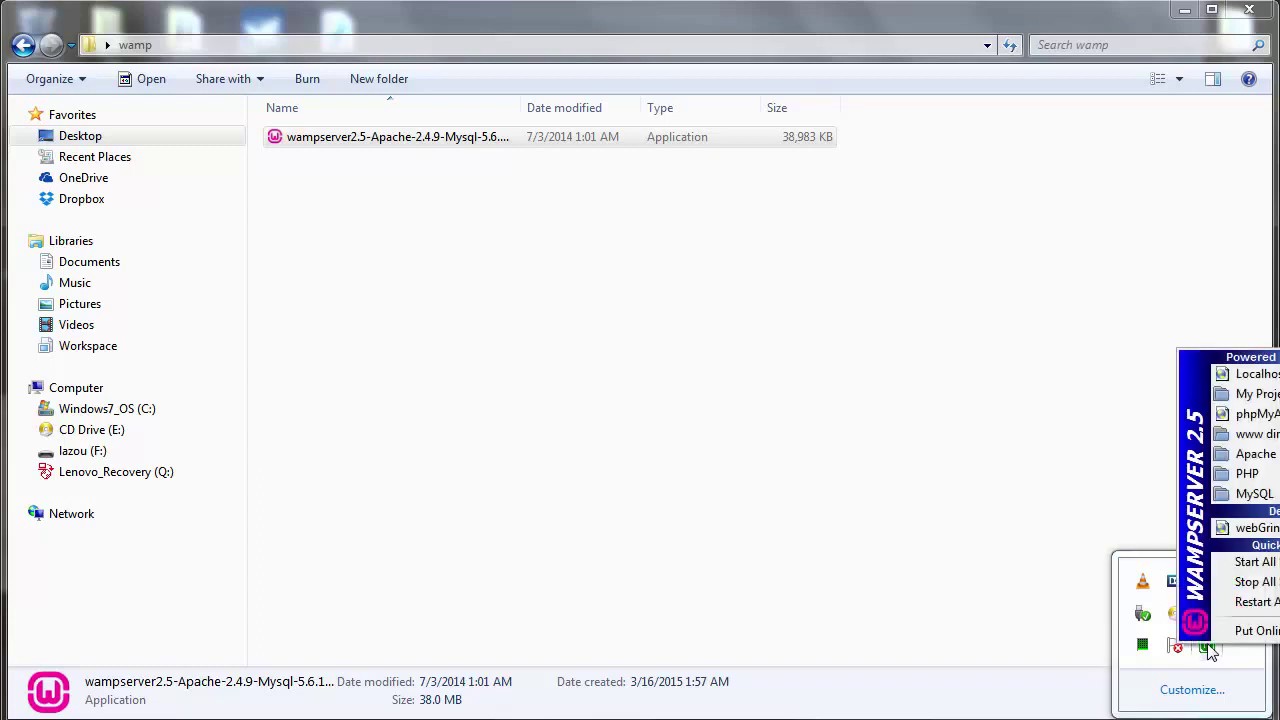
left_click(1247, 596)
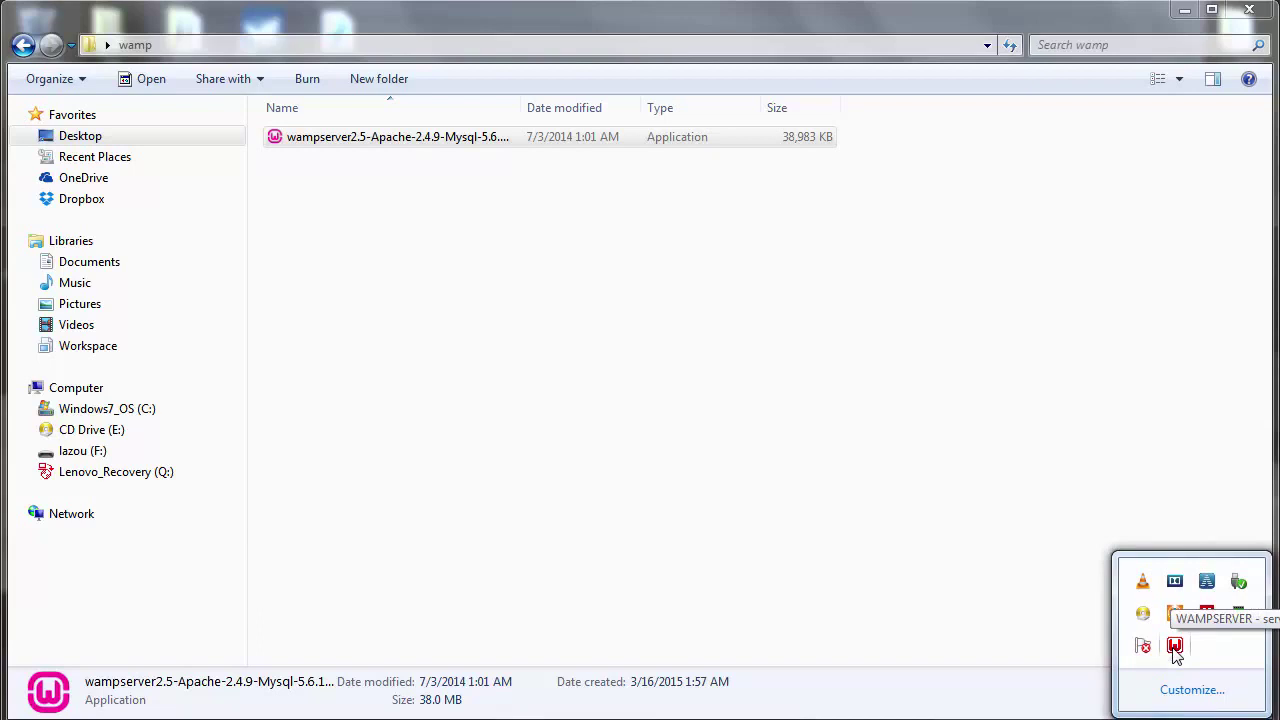
left_click(1175, 647)
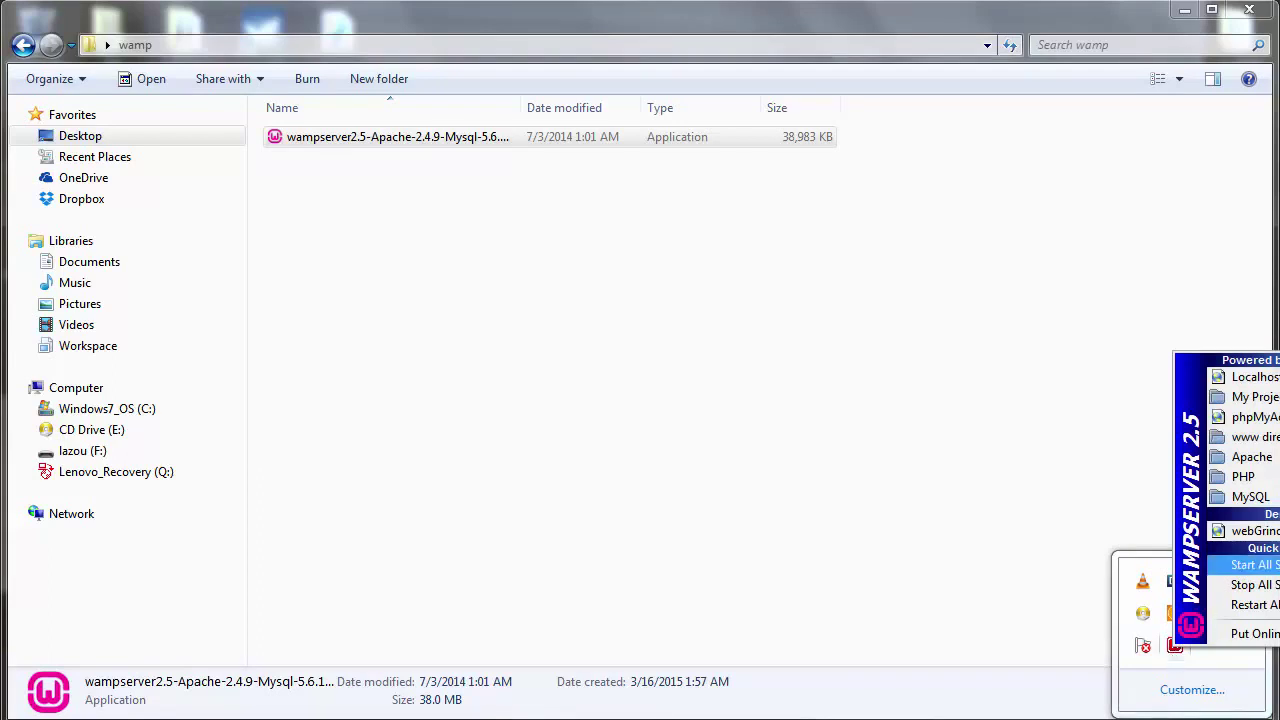
left_click(1250, 565)
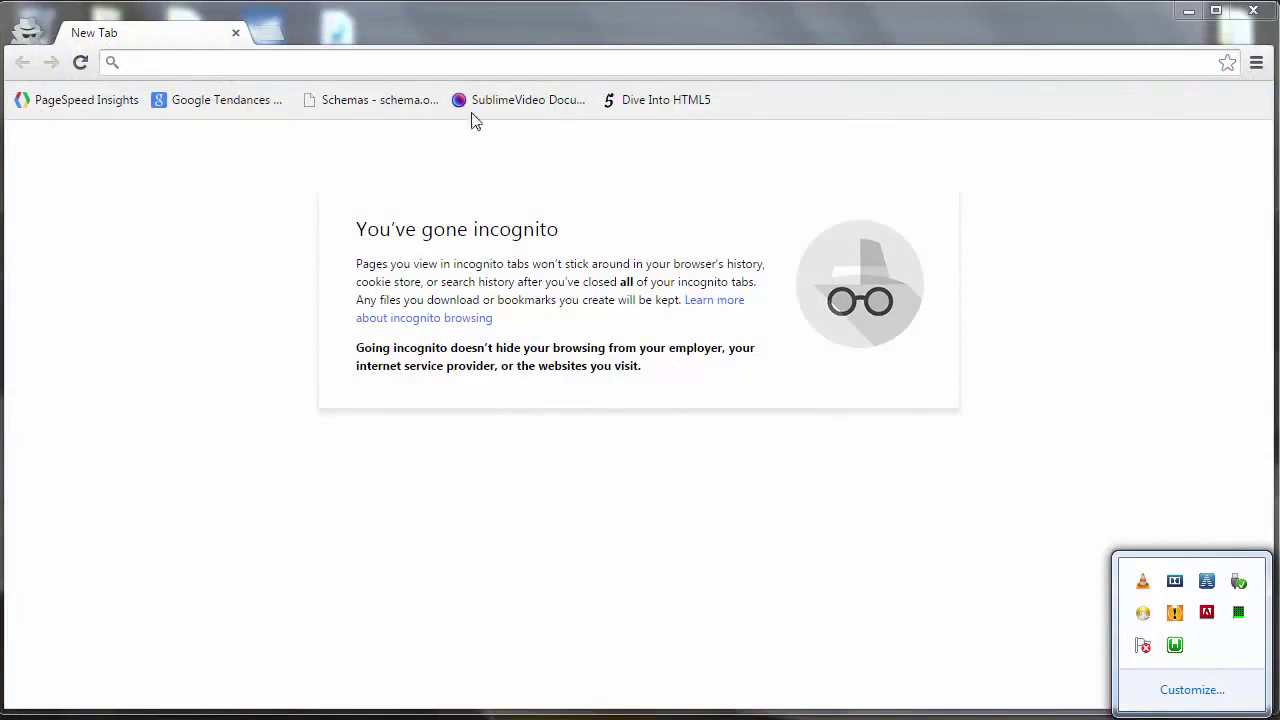
left_click(352, 58)
- Load localhost in Chrome and scroll through the WampServer homepage
type("localhost:8000")
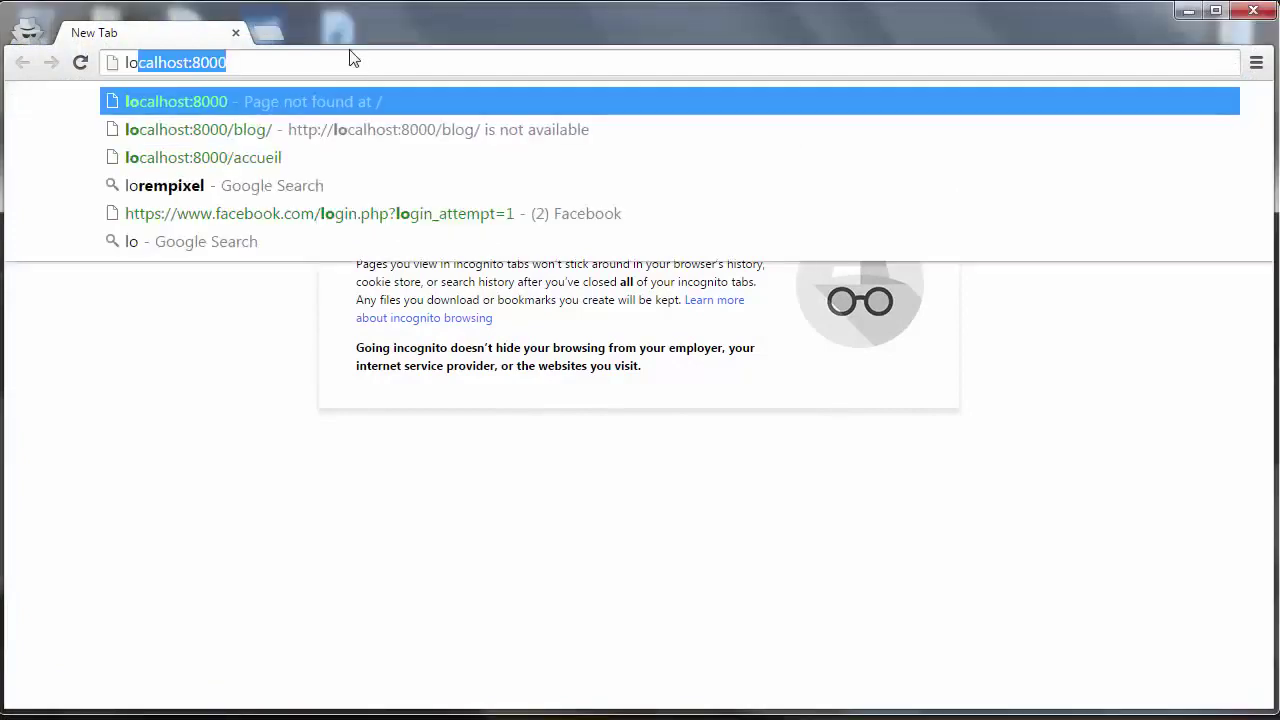
key("BackSpace")
key("BackSpace")
key("BackSpace")
key("BackSpace")
key("BackSpace")
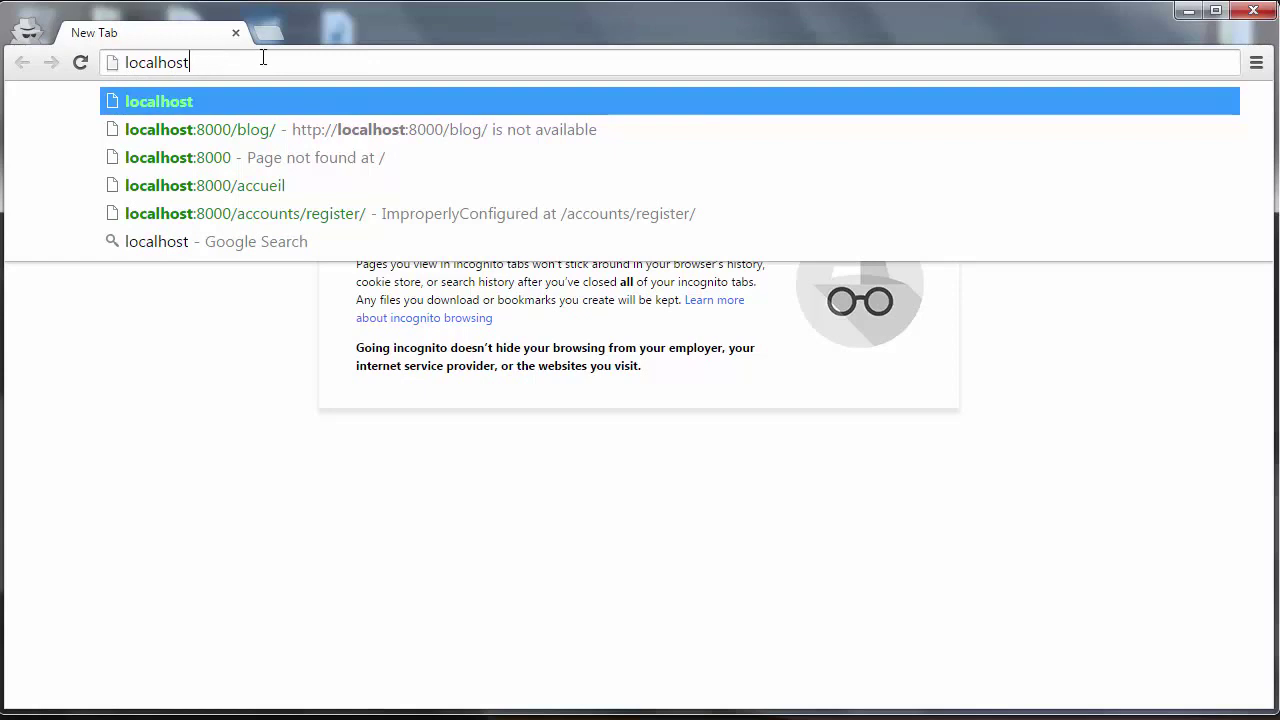
key("Return")
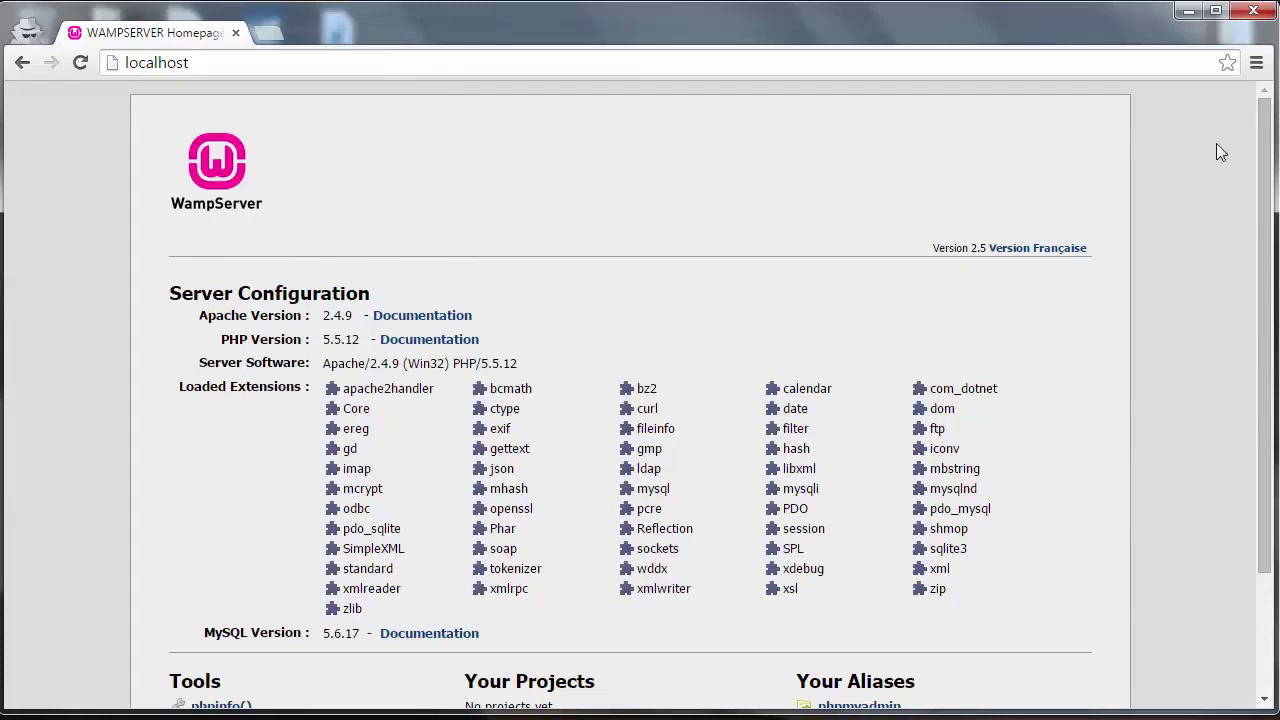
left_click_drag(1266, 163, 1266, 247)
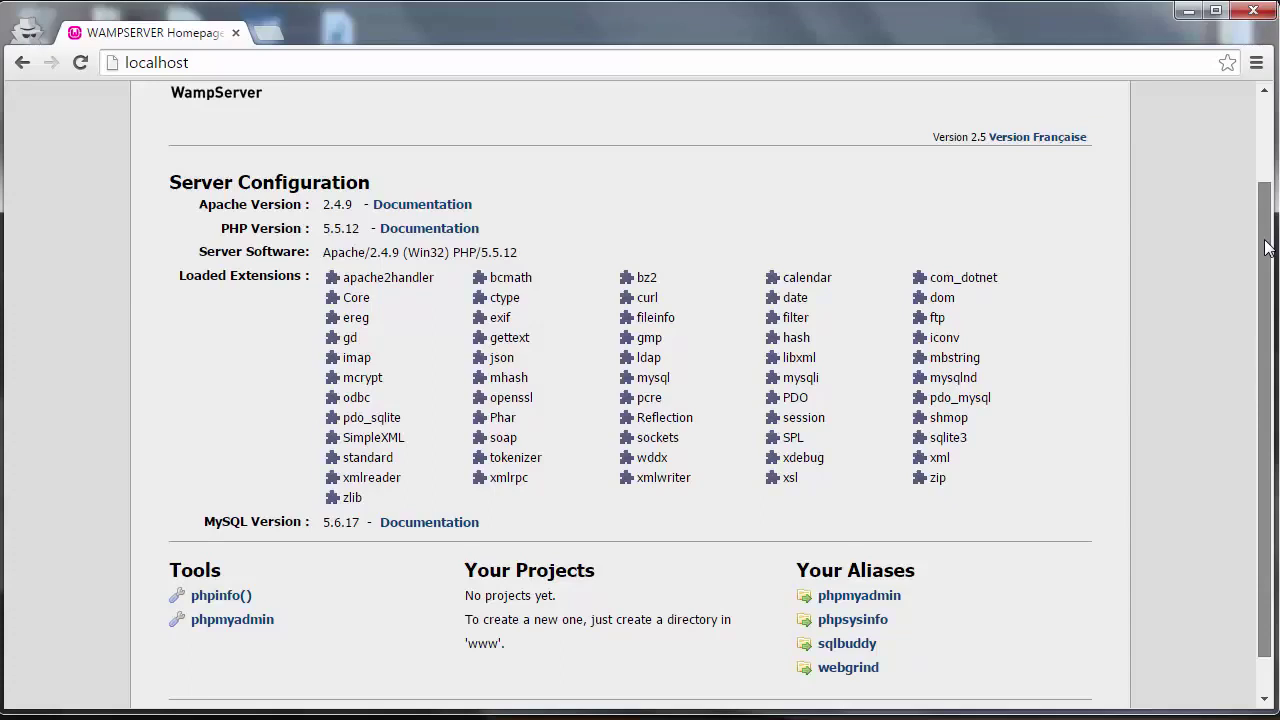
scroll(1266, 248, "up", 2)
- Switch the address to 127.0.0.1, then replace it with localhost and reload the homepage
left_click(217, 62)
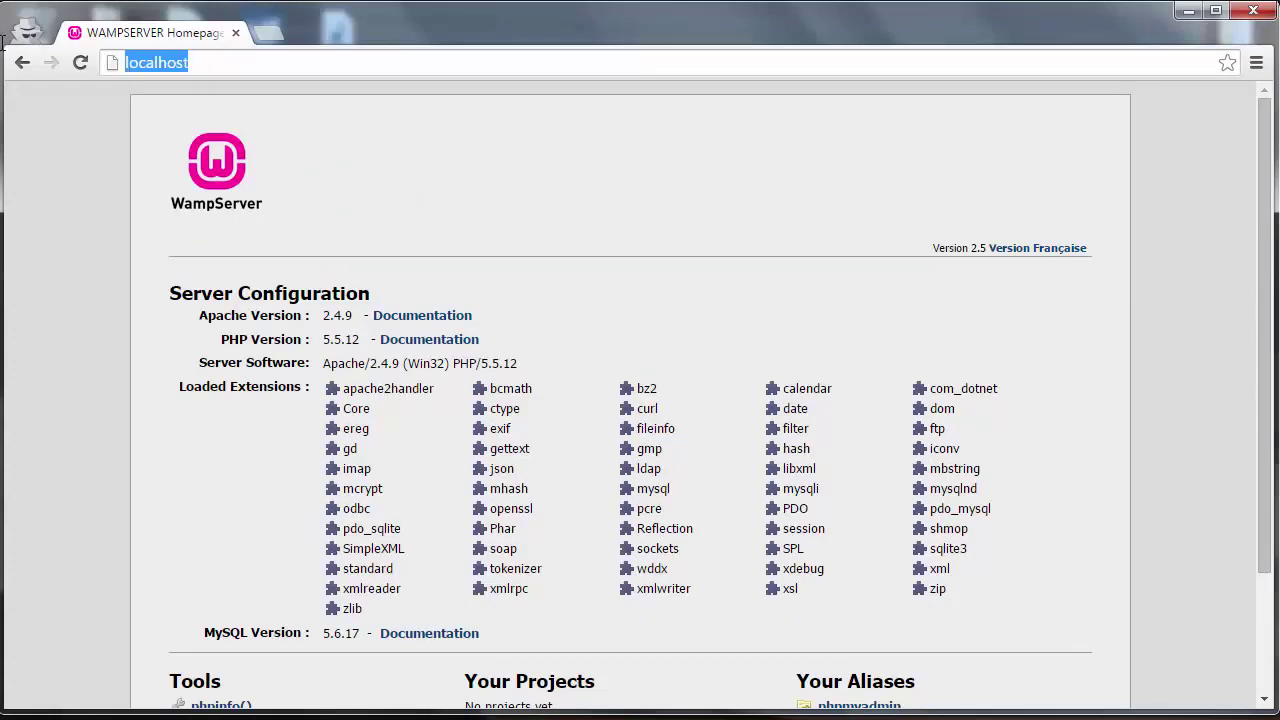
type("127.0.")
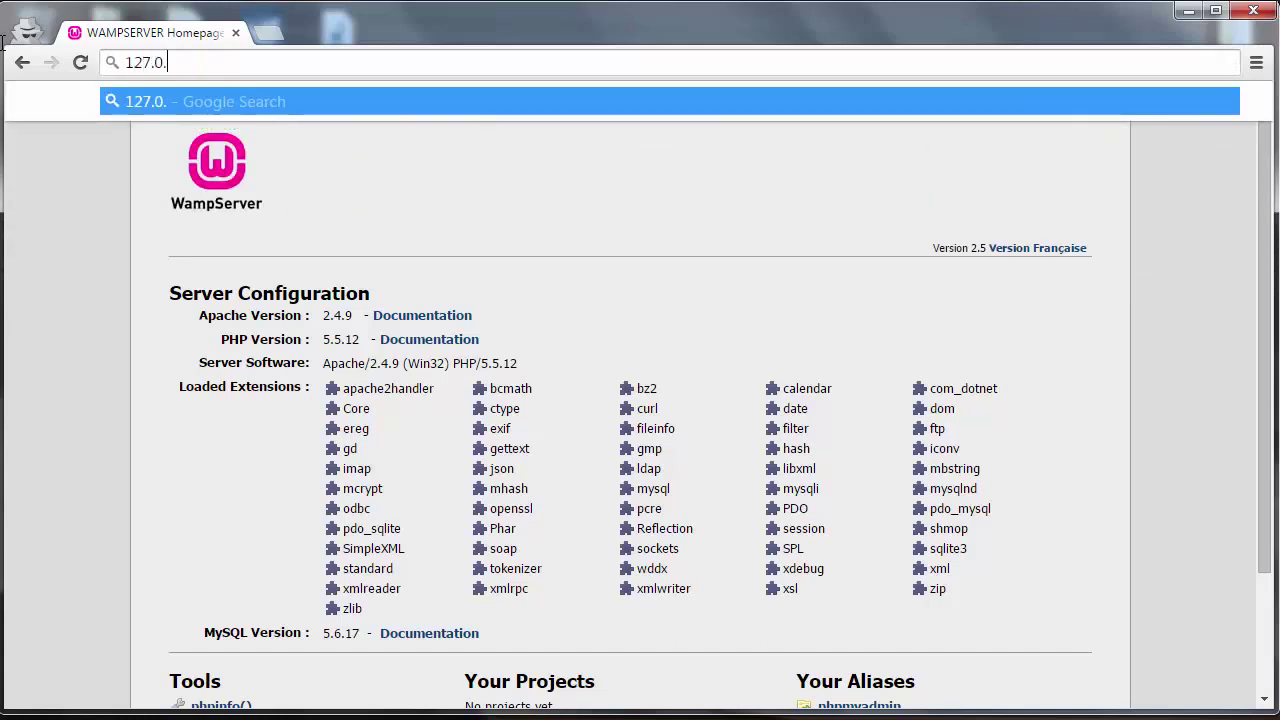
type("0.1")
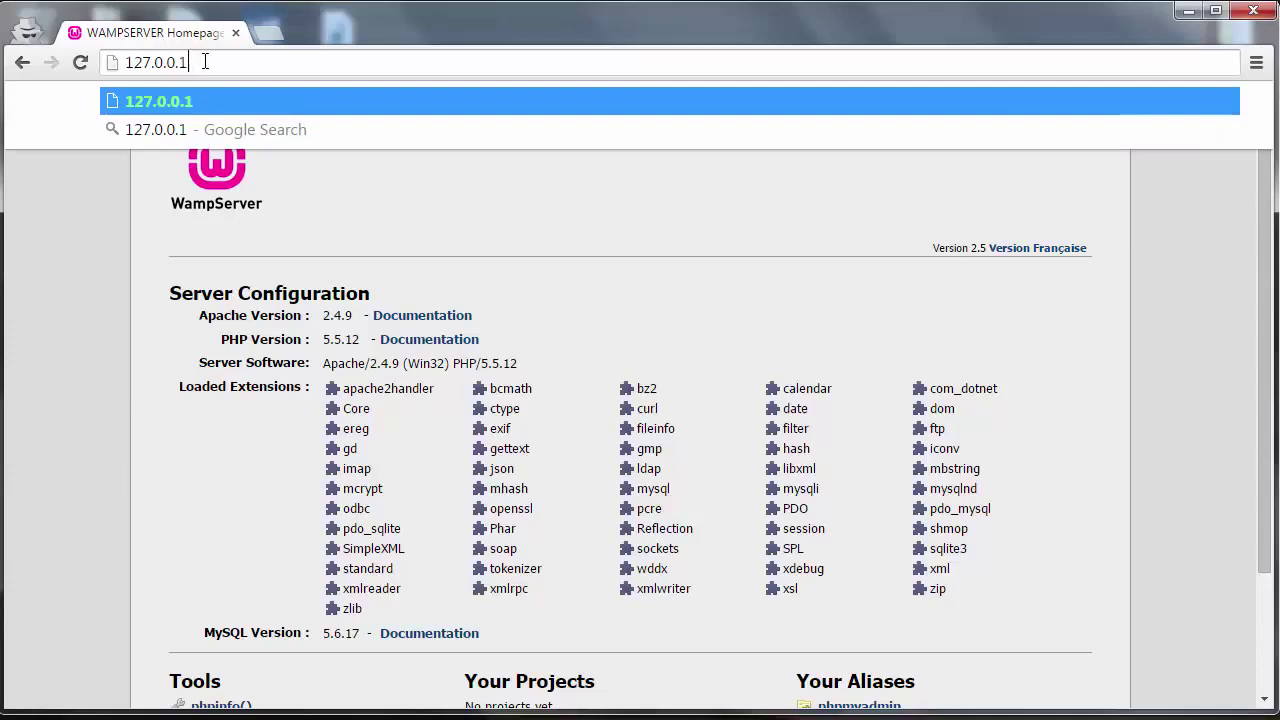
double_click(153, 62)
left_click(252, 58)
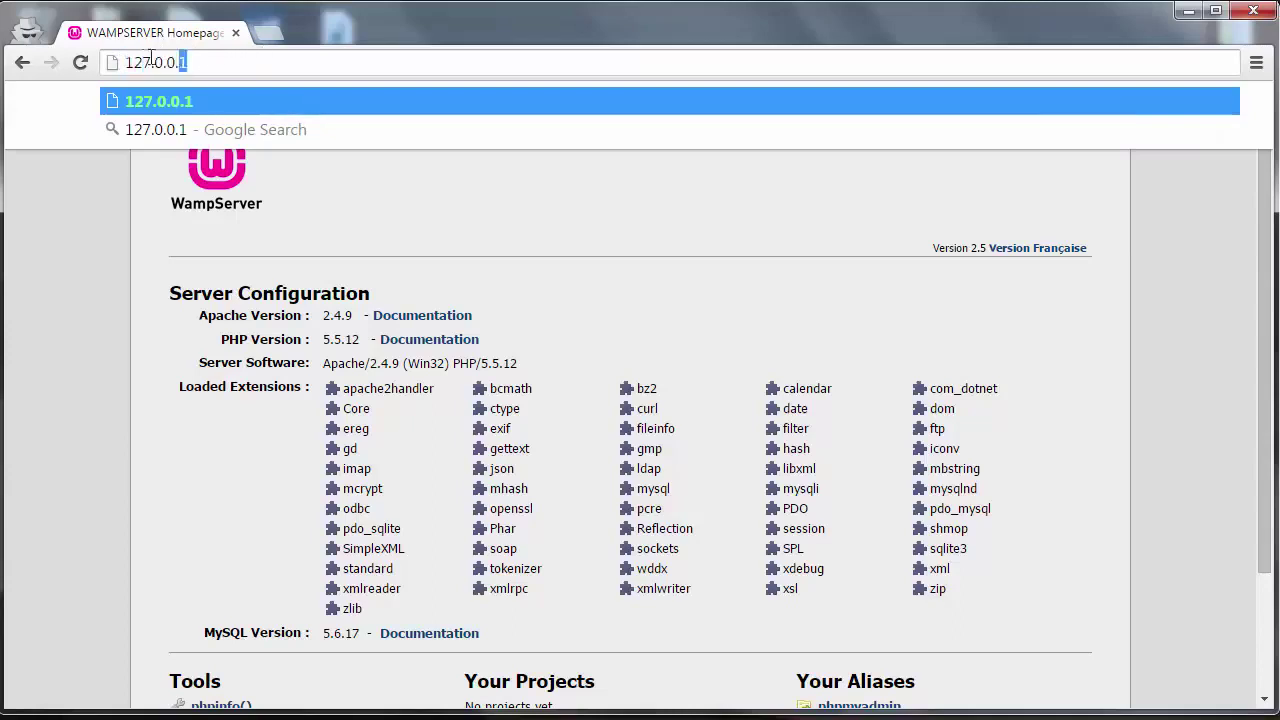
left_click_drag(186, 62, 123, 58)
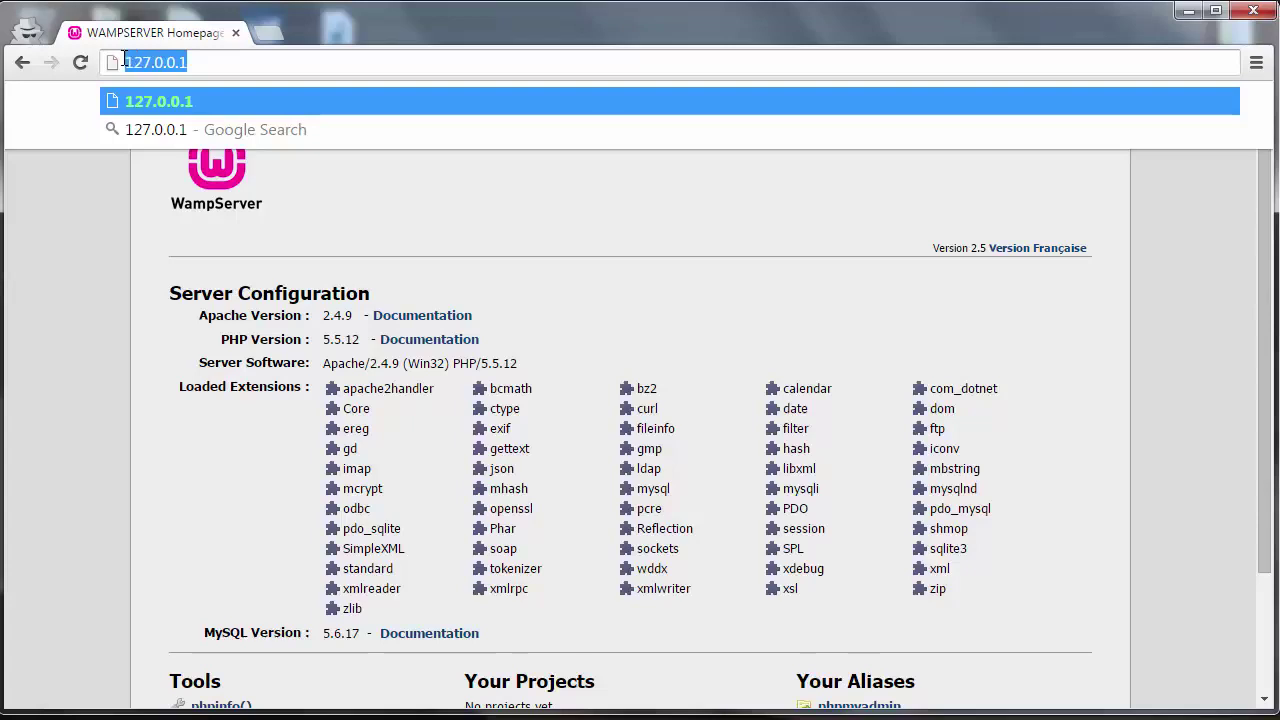
left_click(201, 62)
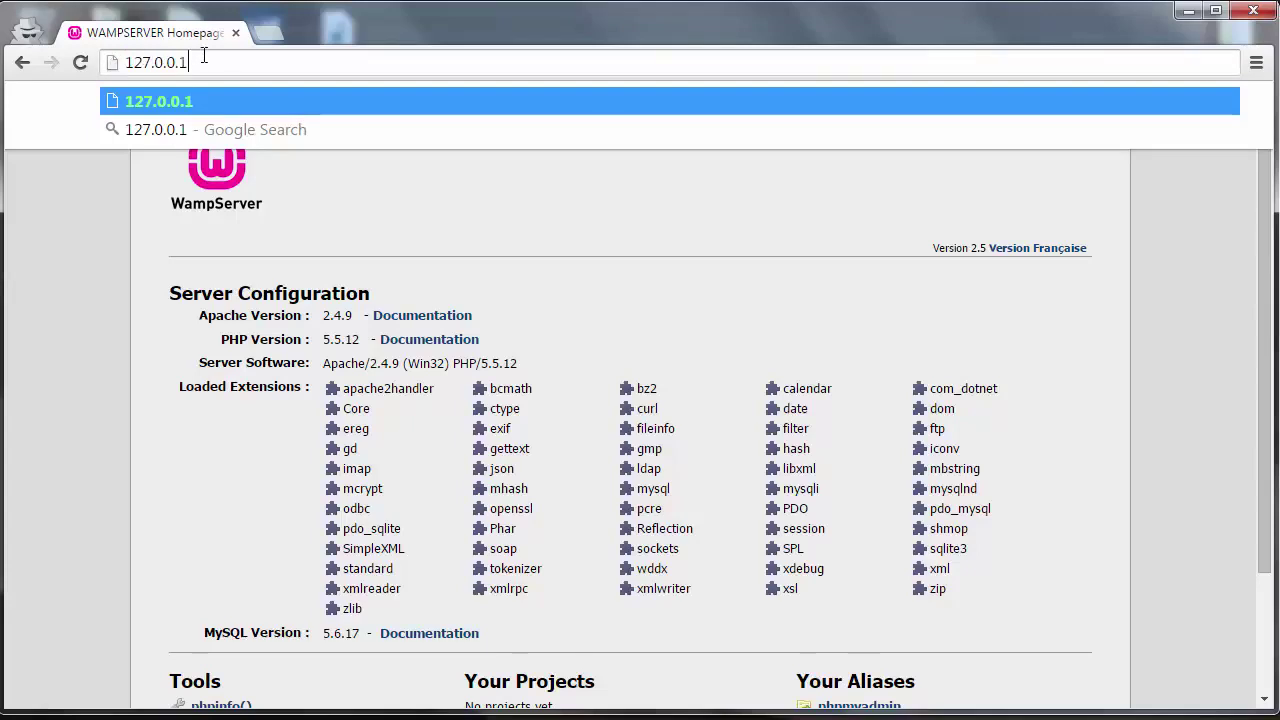
left_click_drag(203, 55, 114, 62)
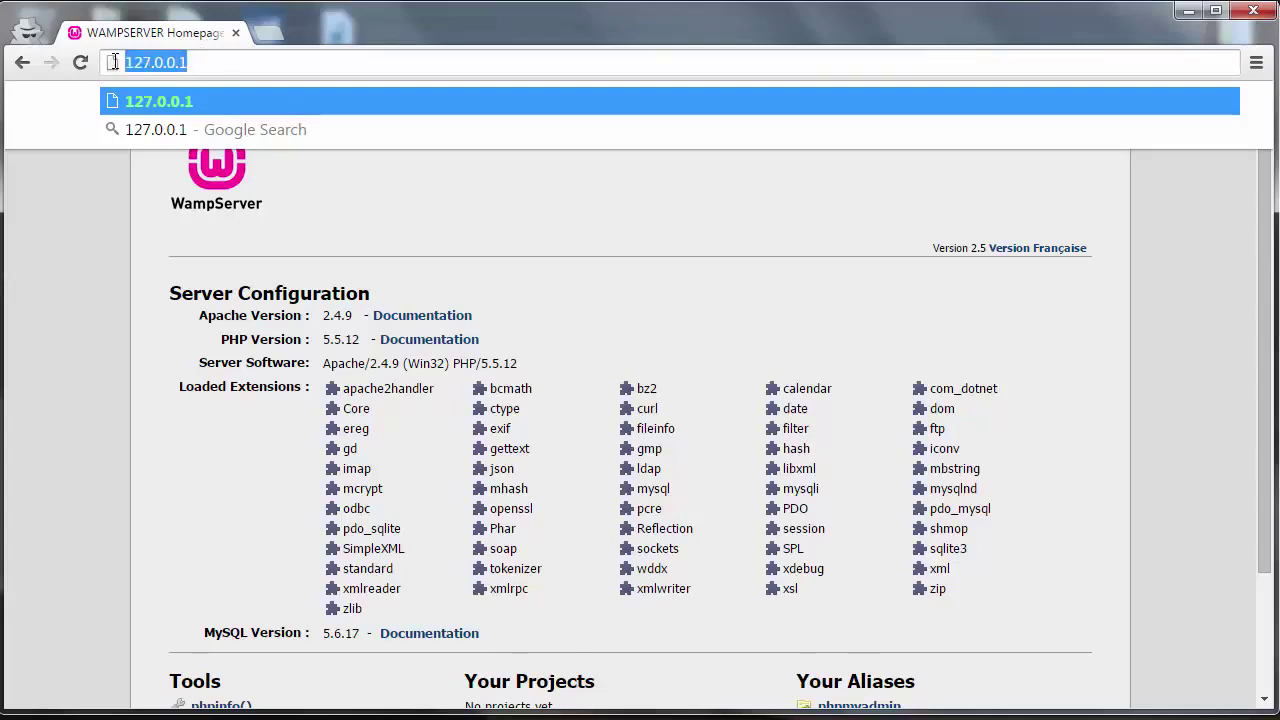
type("localhost")
key("Delete")
key("Return")
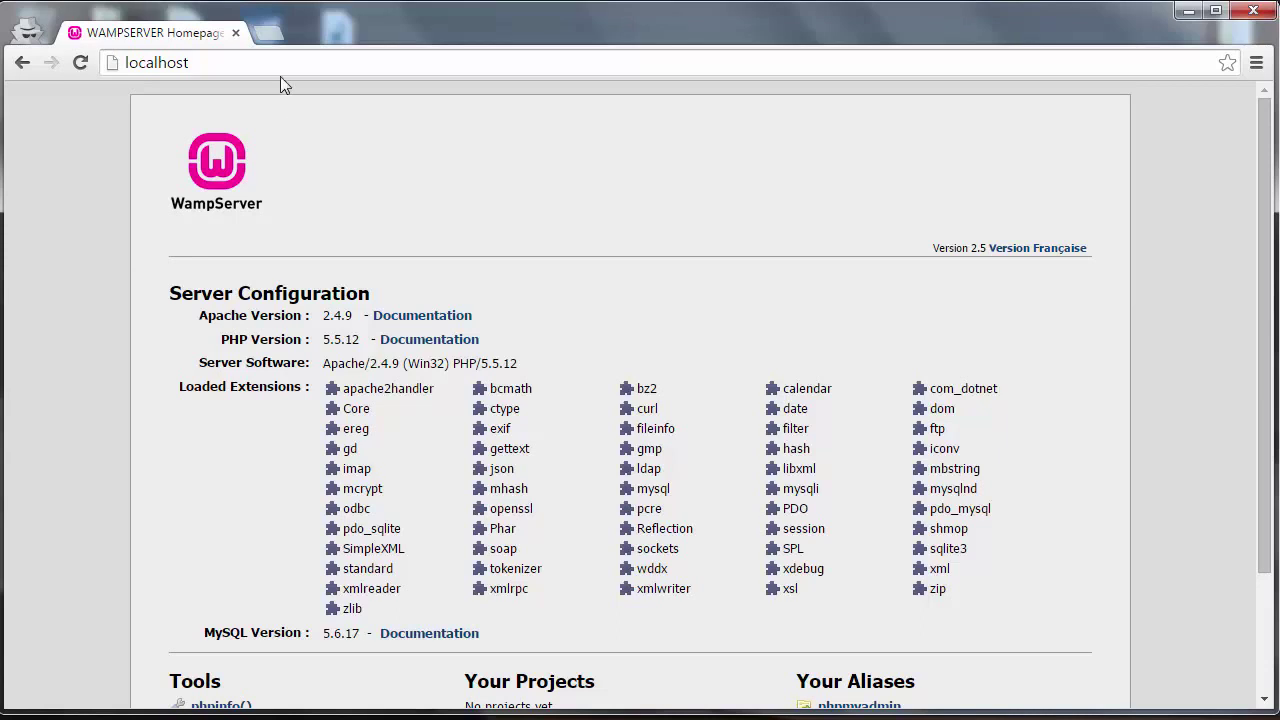
left_click(267, 33)
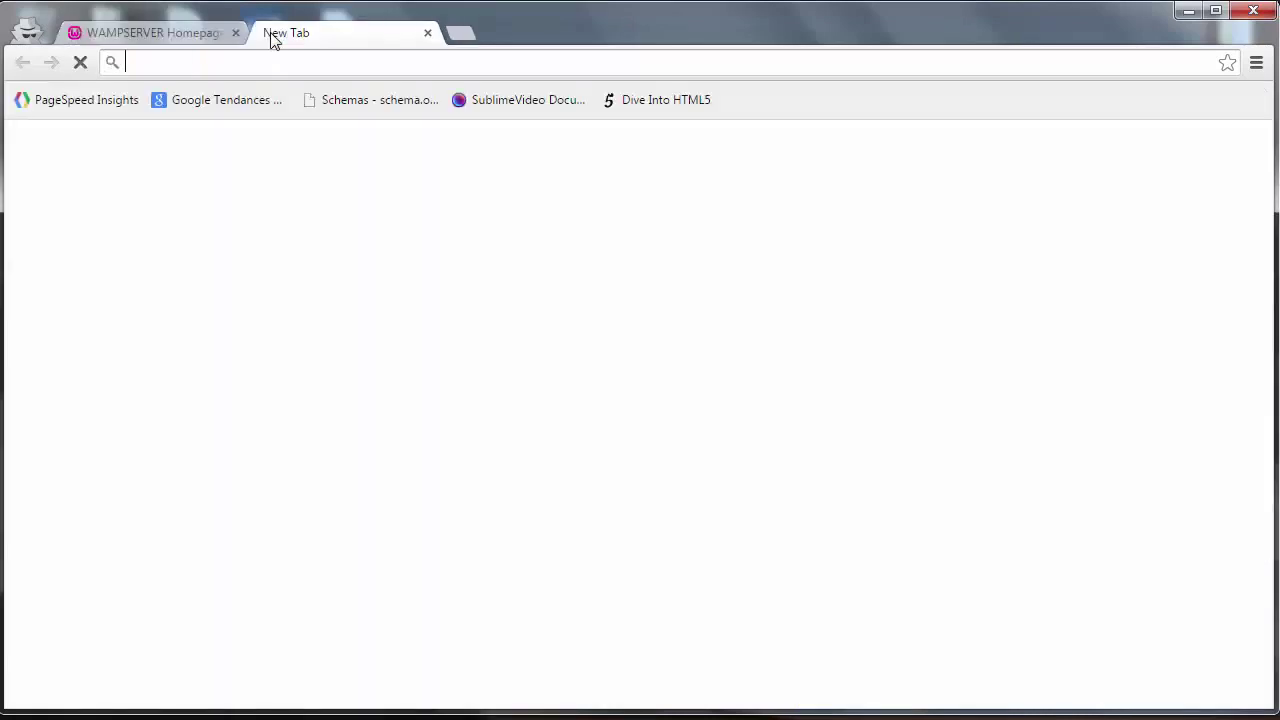
- Visit wordpress.org and request the WordPress 4.1.1 zip from the download page
type("wordp")
key("Return")
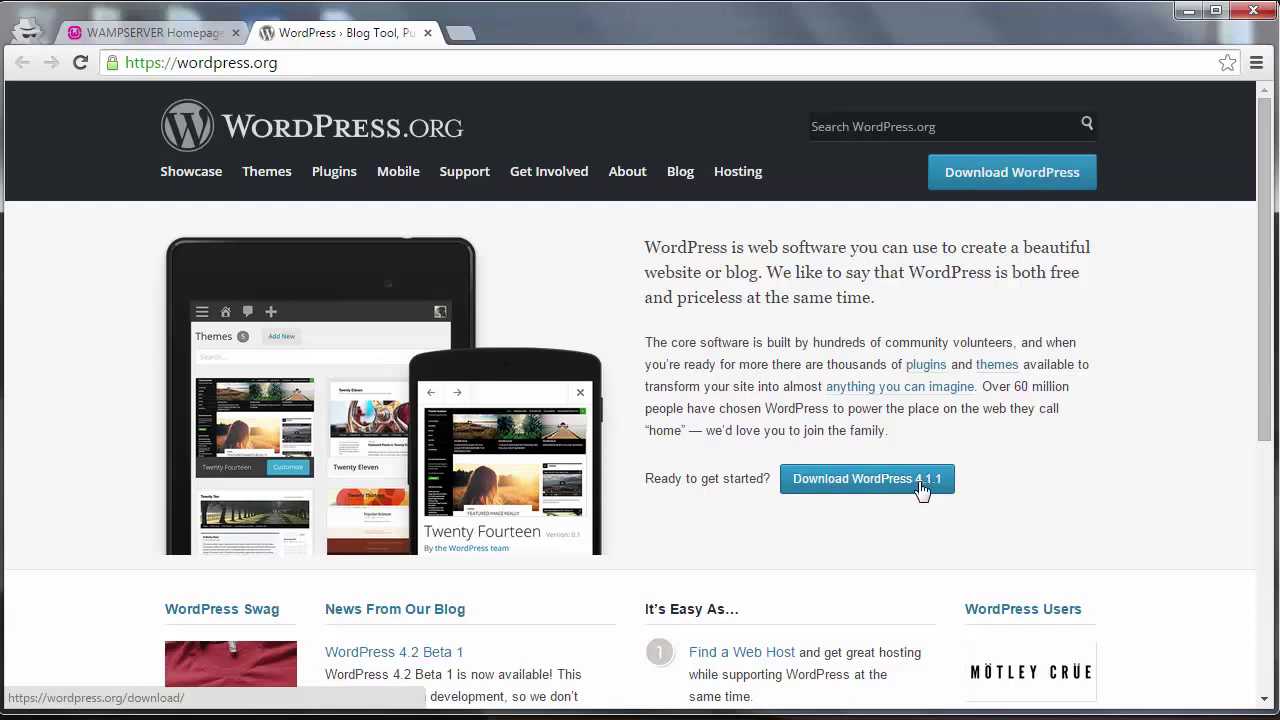
left_click(877, 481)
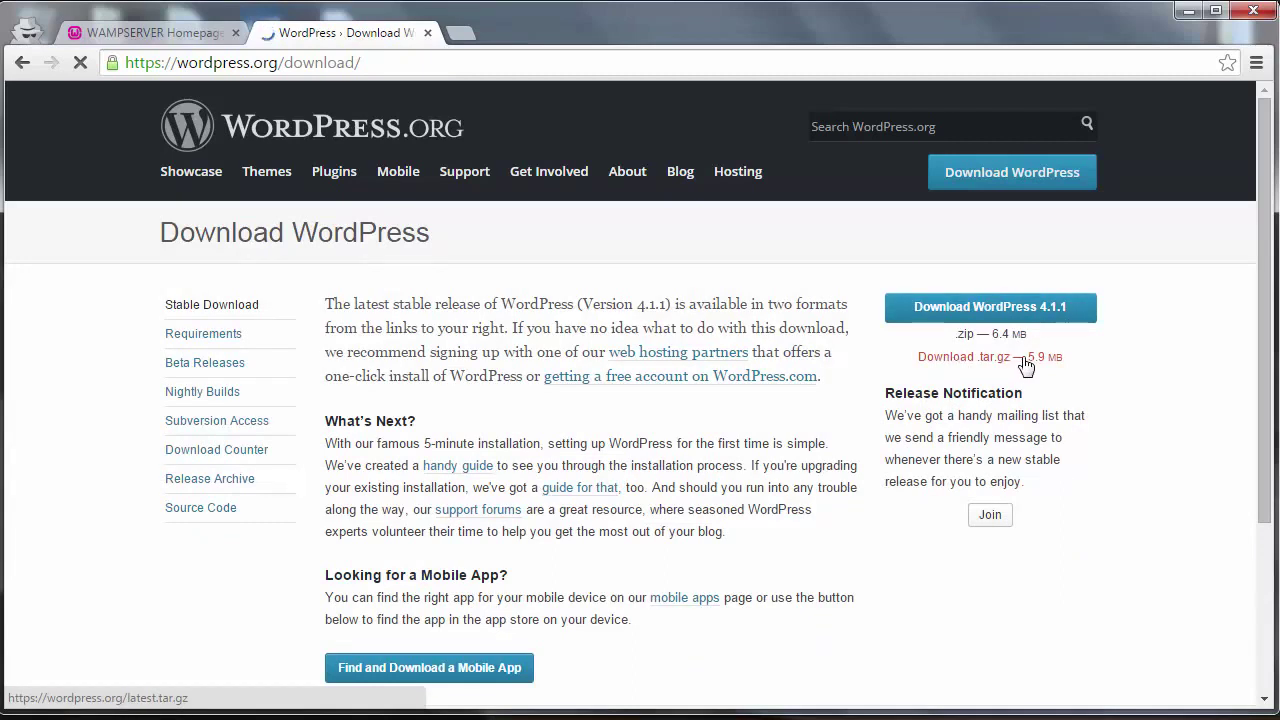
left_click(960, 310)
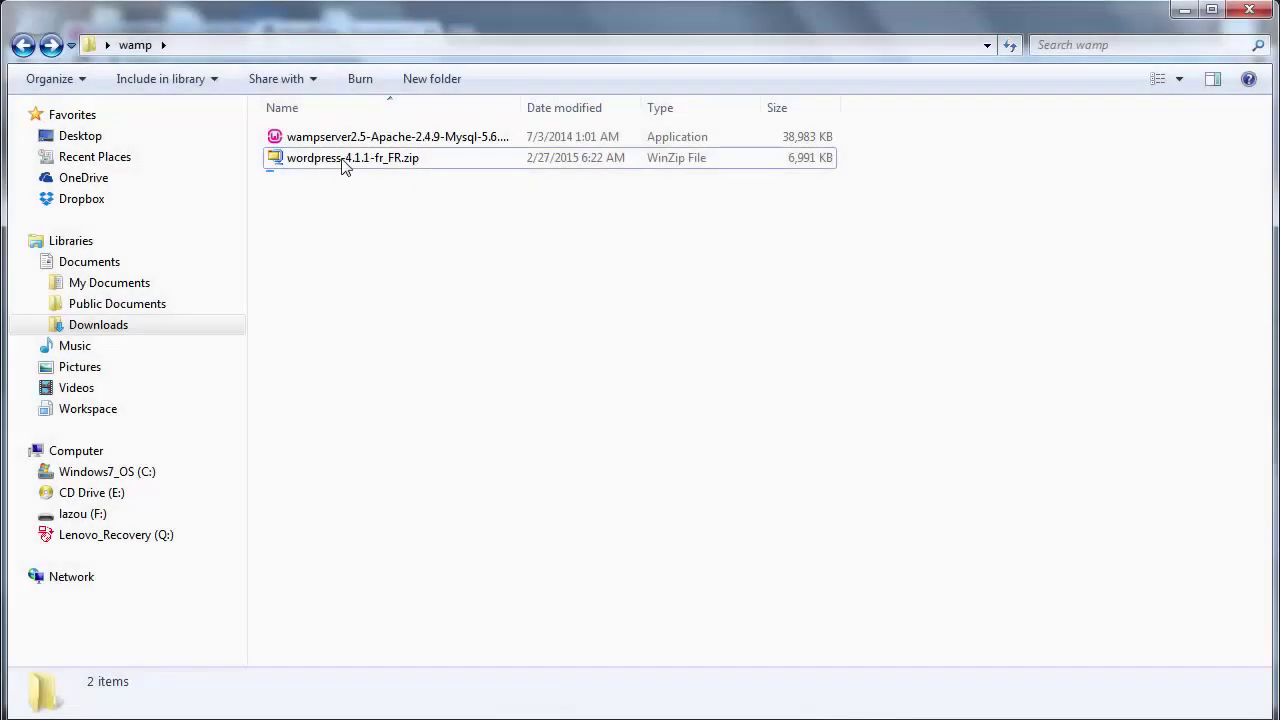
left_click(348, 160)
left_click(356, 178)
- Copy wordpress-4.1.1-fr_FR.zip and go to the Windows7_OS (C:) drive
left_click(377, 164)
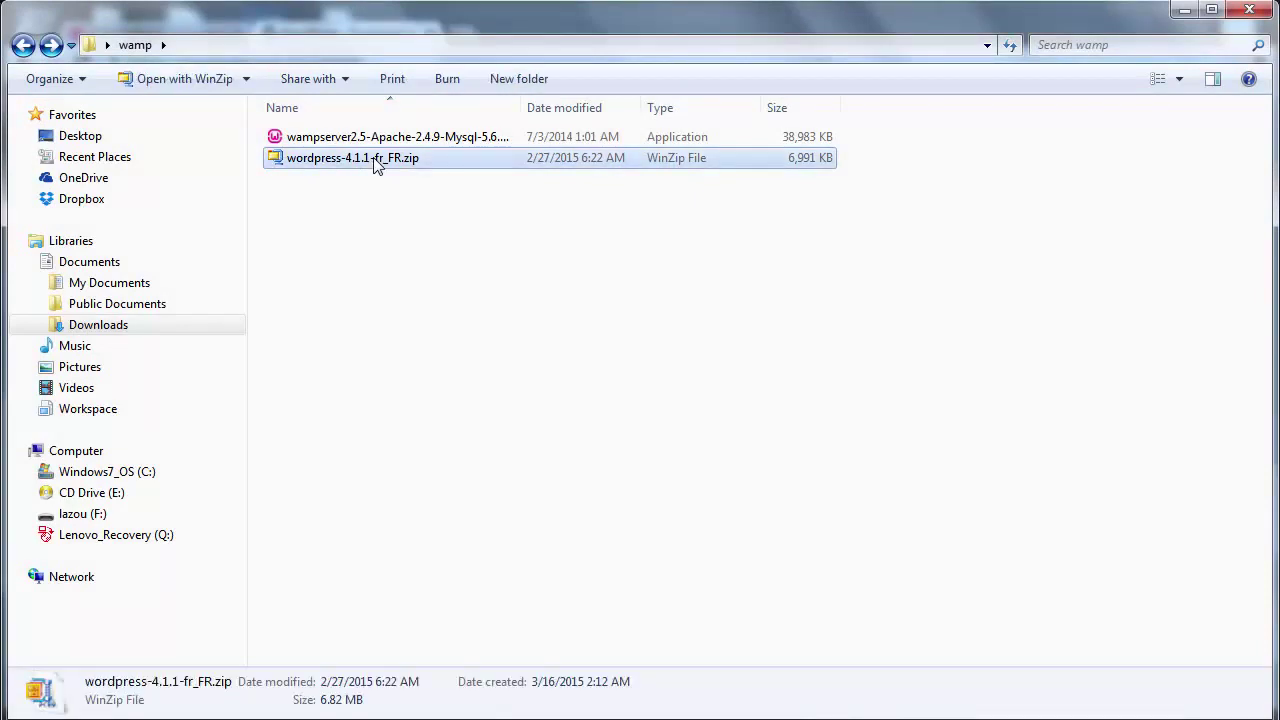
right_click(376, 165)
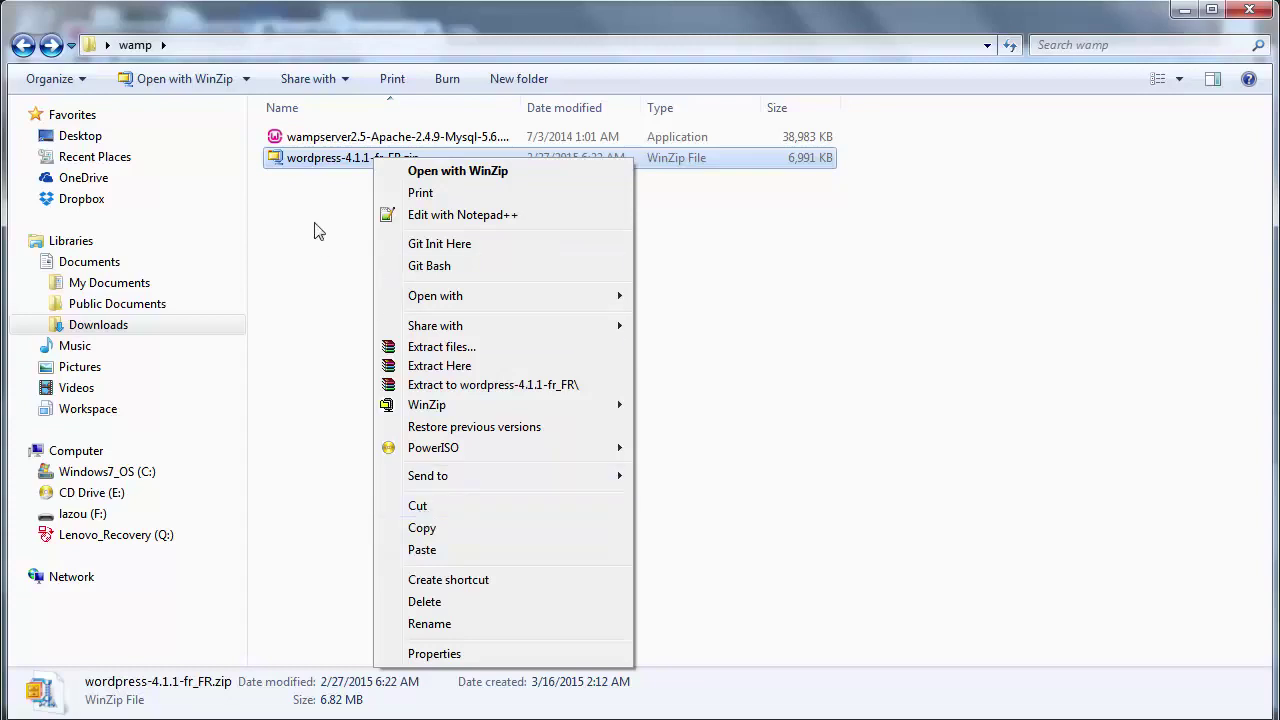
left_click(314, 222)
left_click(333, 166)
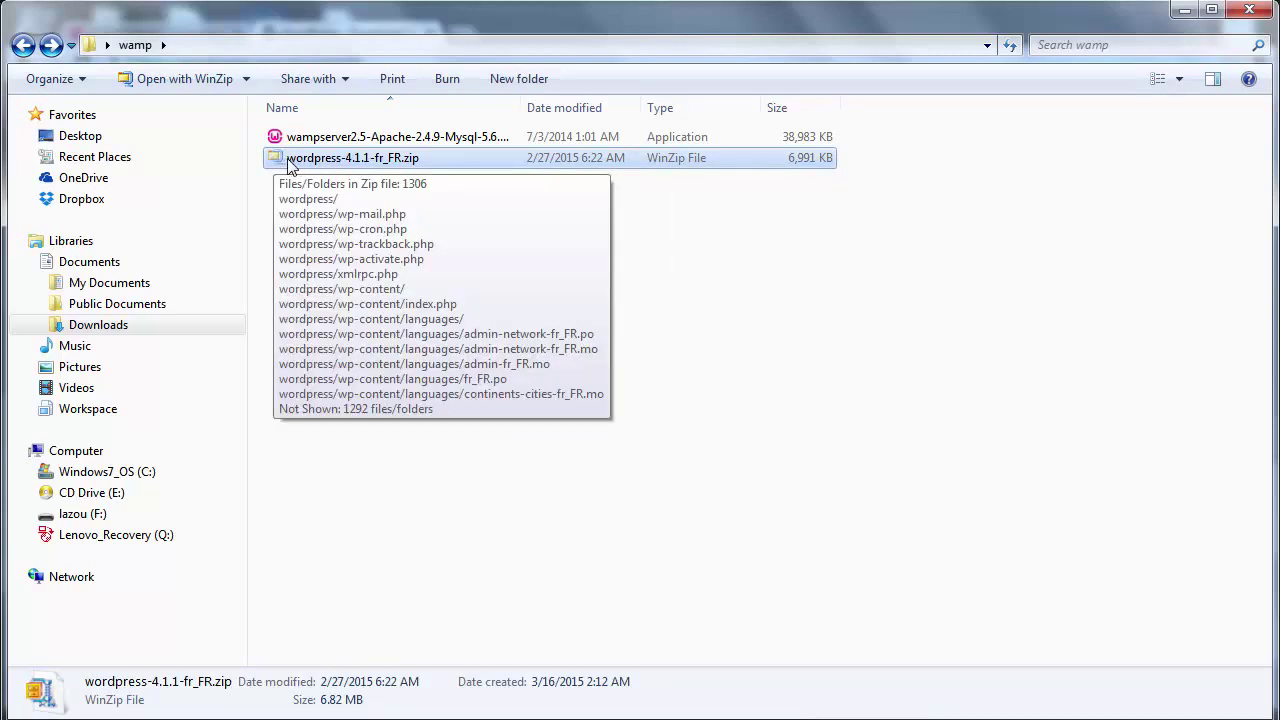
left_click(133, 478)
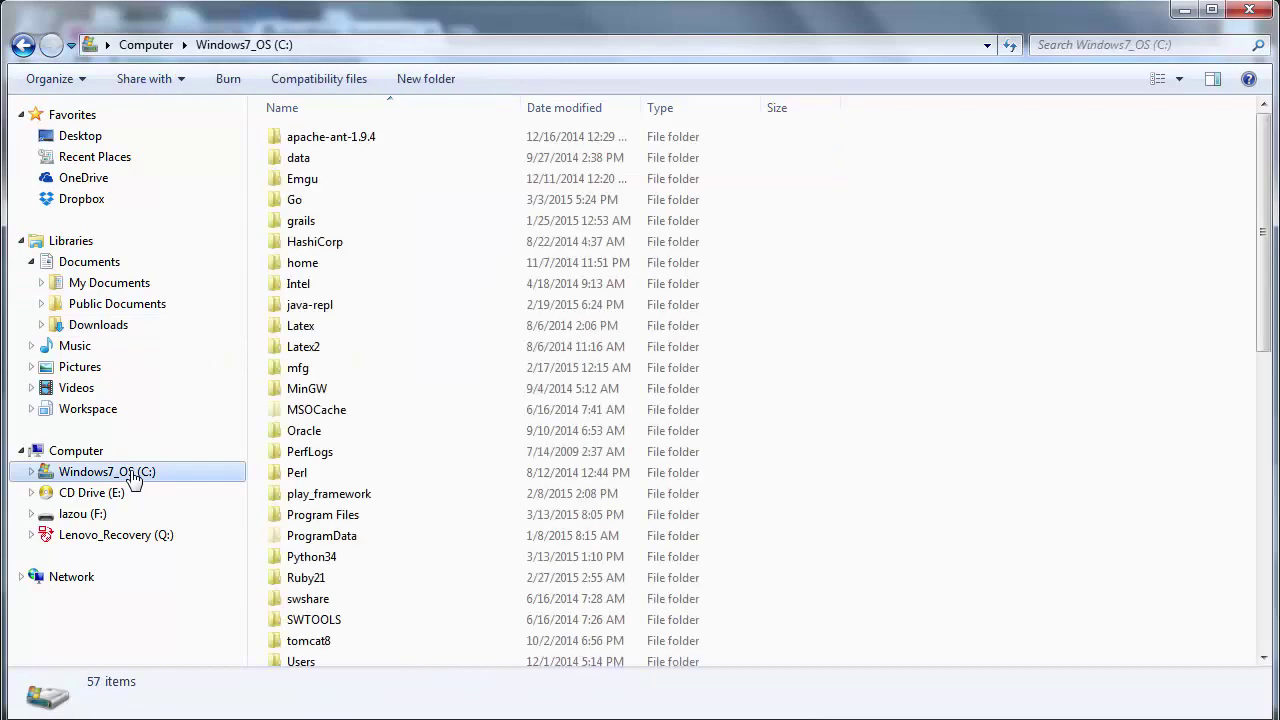
left_click(225, 556)
key("w")
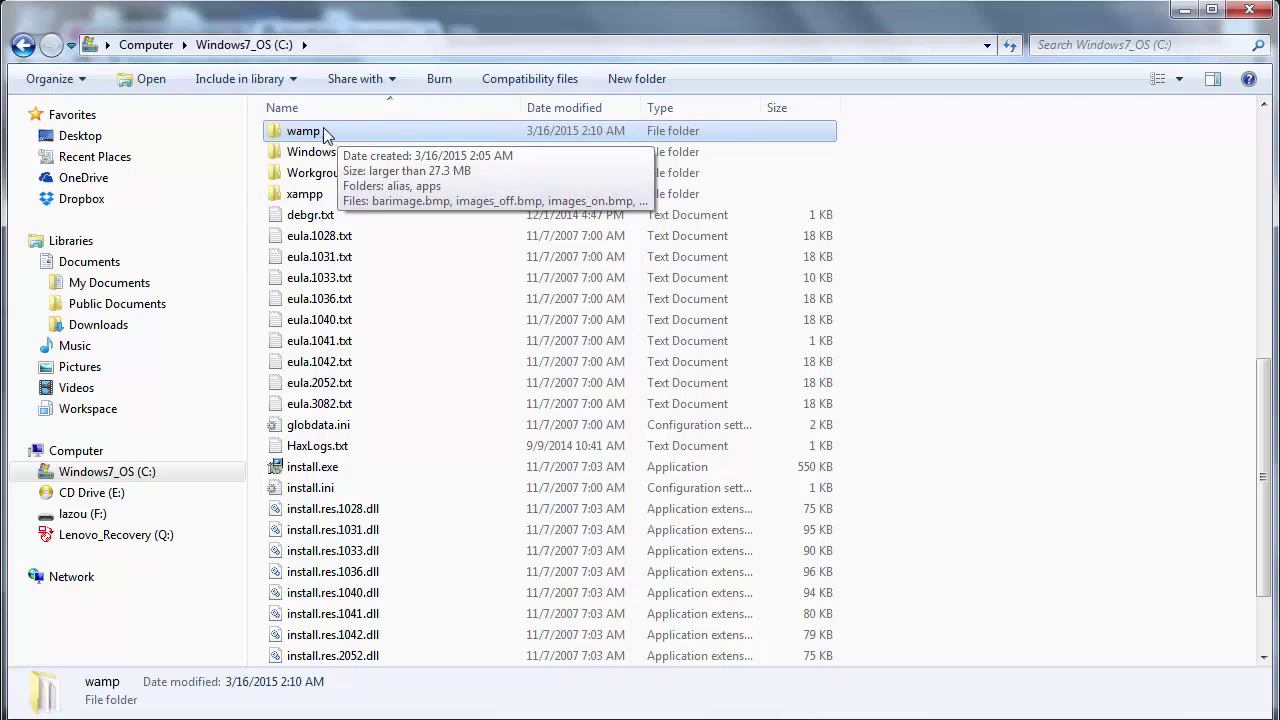
left_click(150, 476)
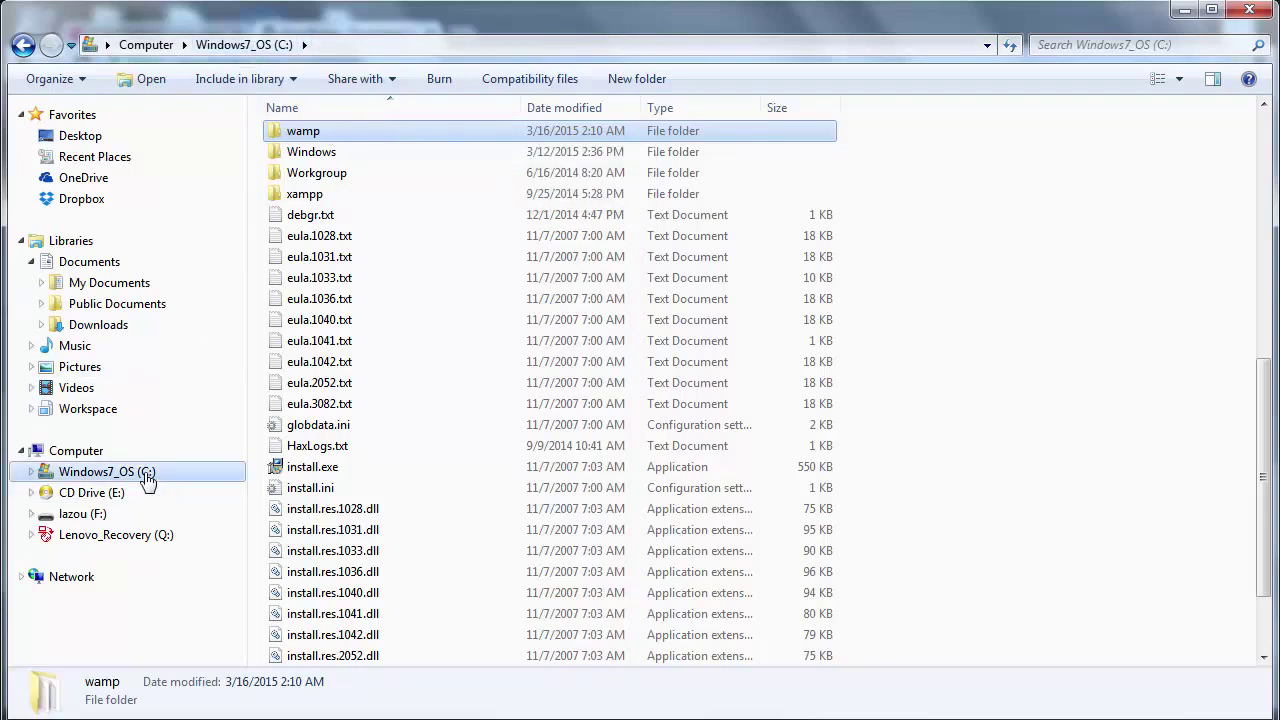
left_click(322, 490)
key("w")
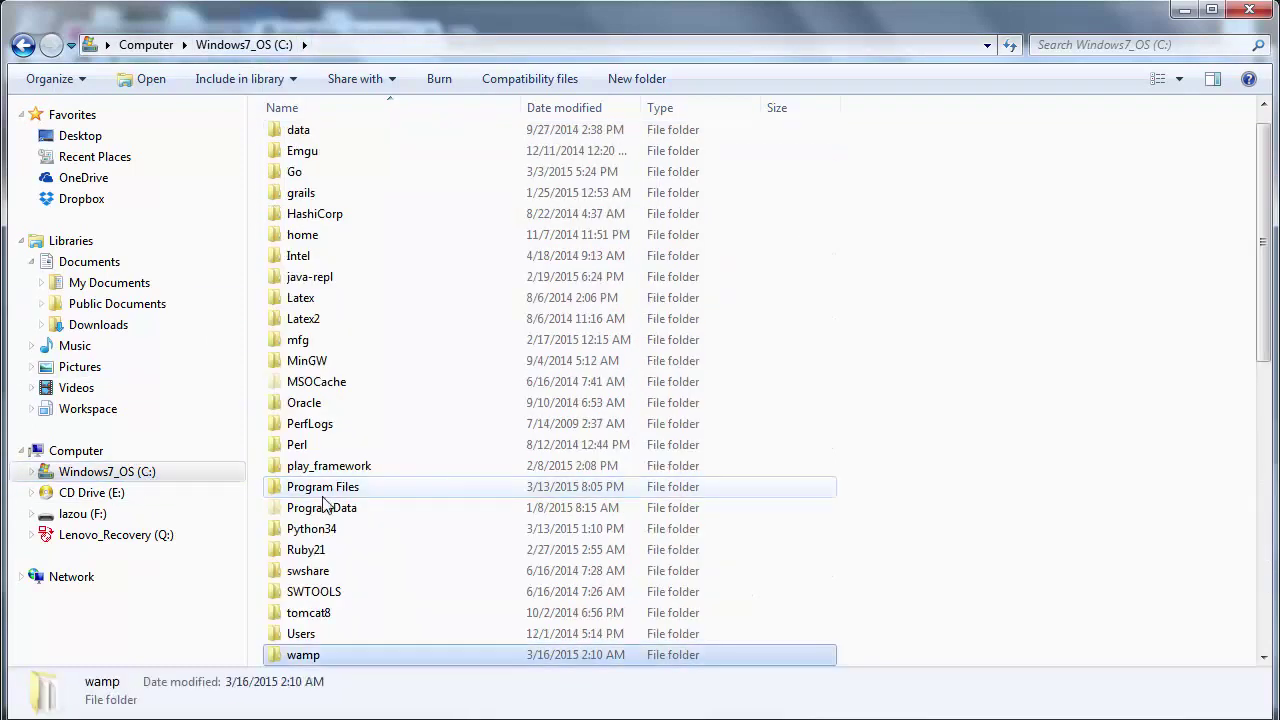
double_click(296, 662)
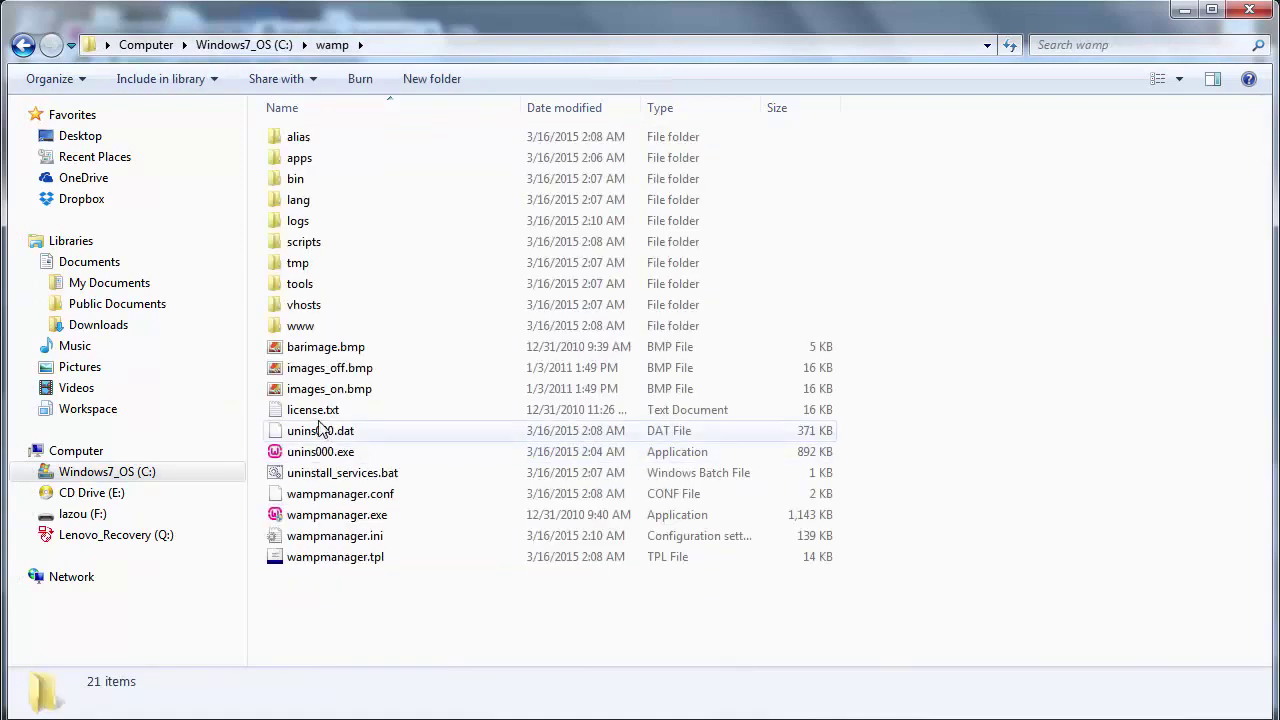
left_click(291, 331)
double_click(291, 331)
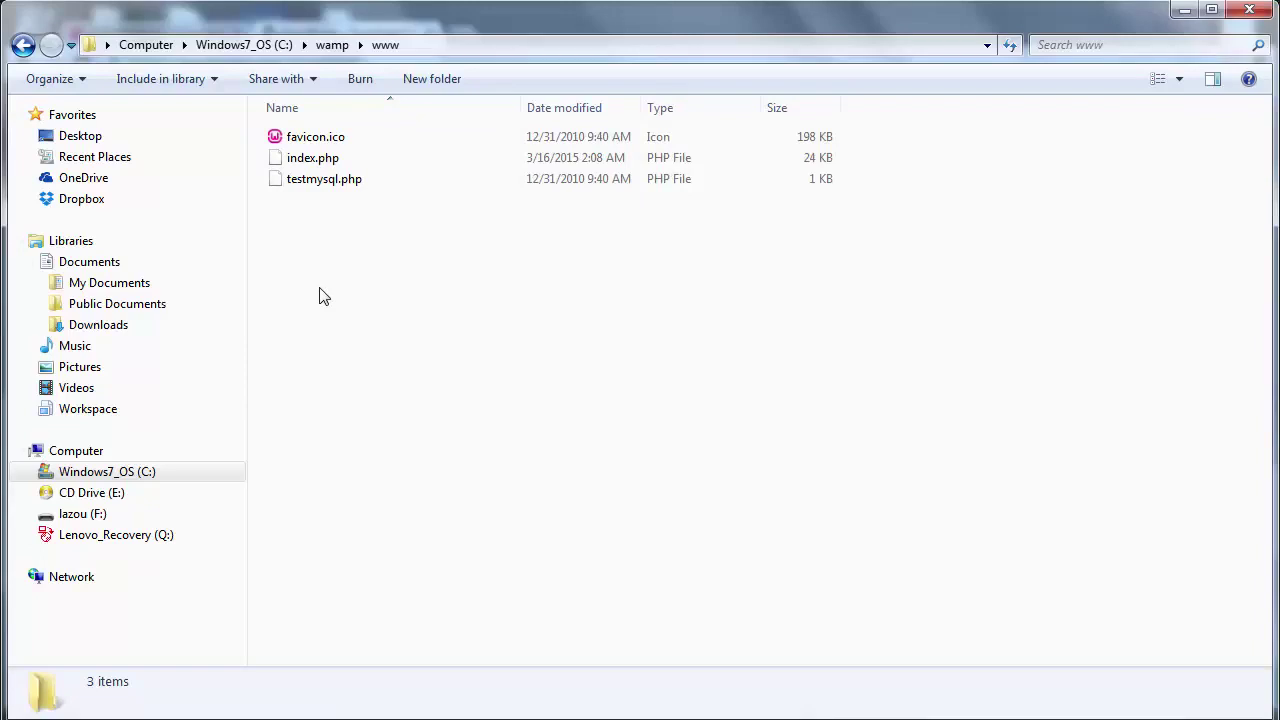
right_click(323, 296)
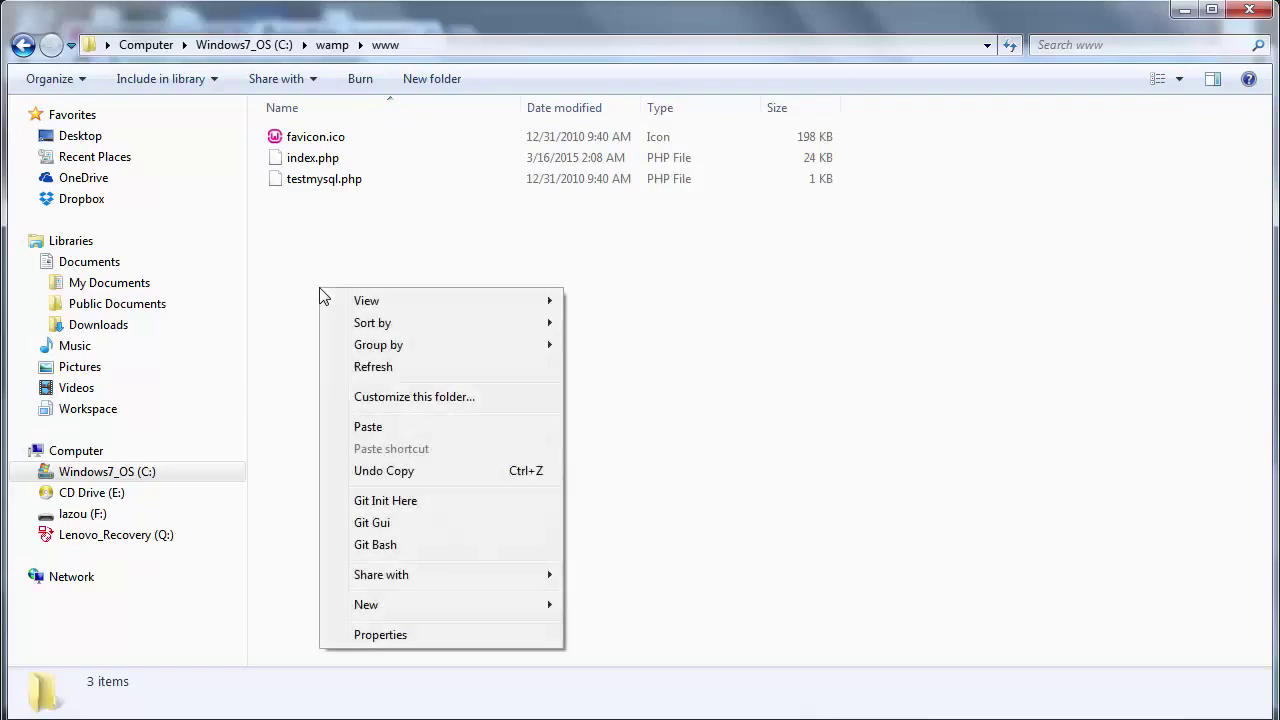
- Paste wordpress-4.1.1-fr_FR.zip into C:\wamp\www and Extract Here to create the wordpress folder
left_click(430, 428)
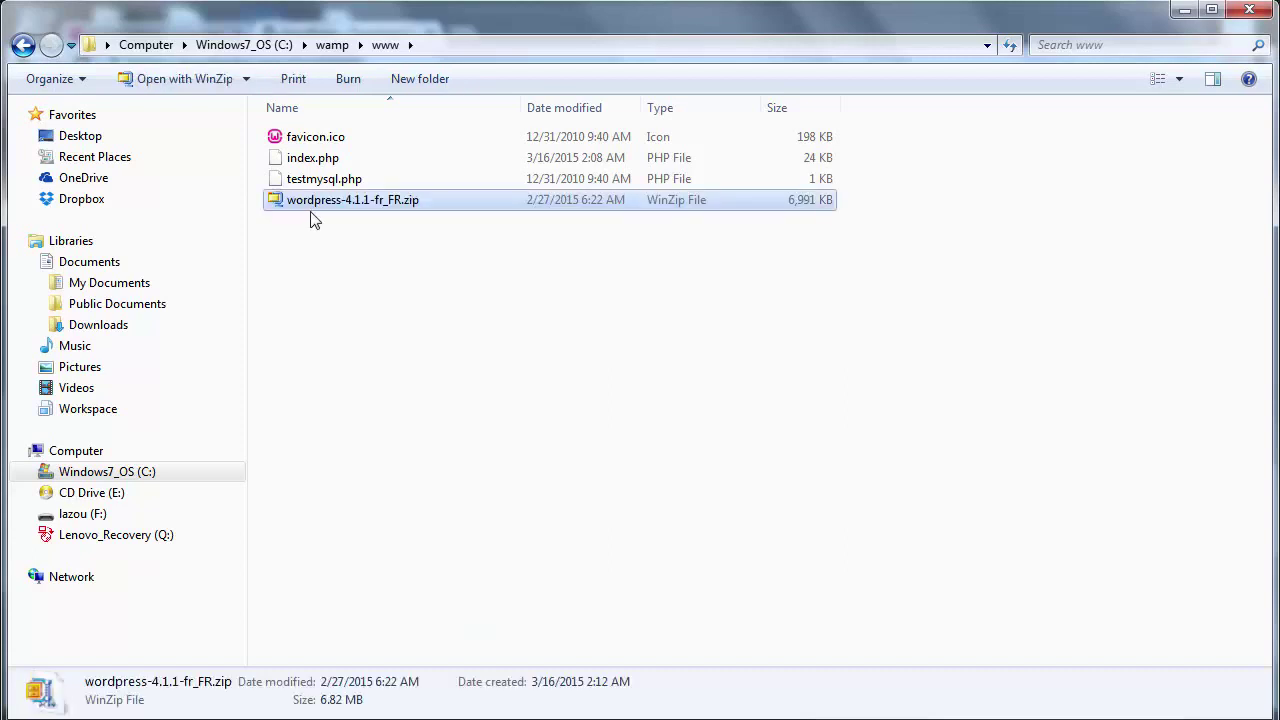
mouse_move(322, 211)
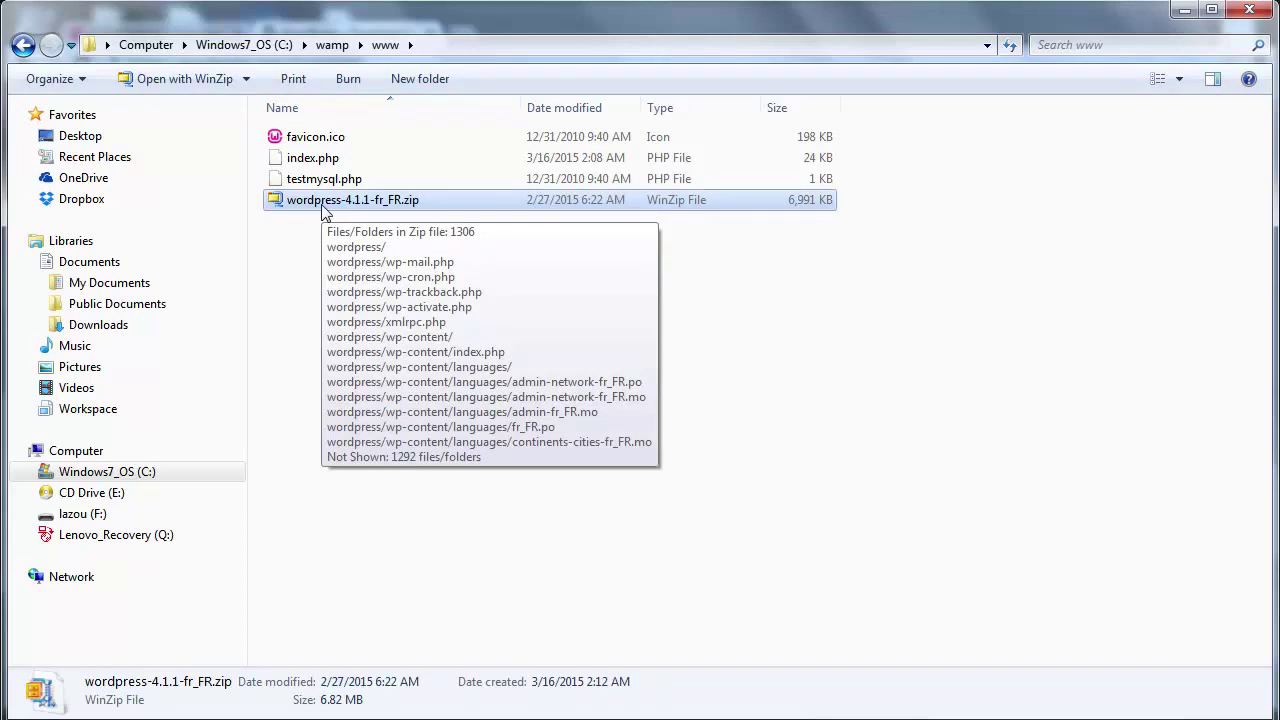
right_click(322, 207)
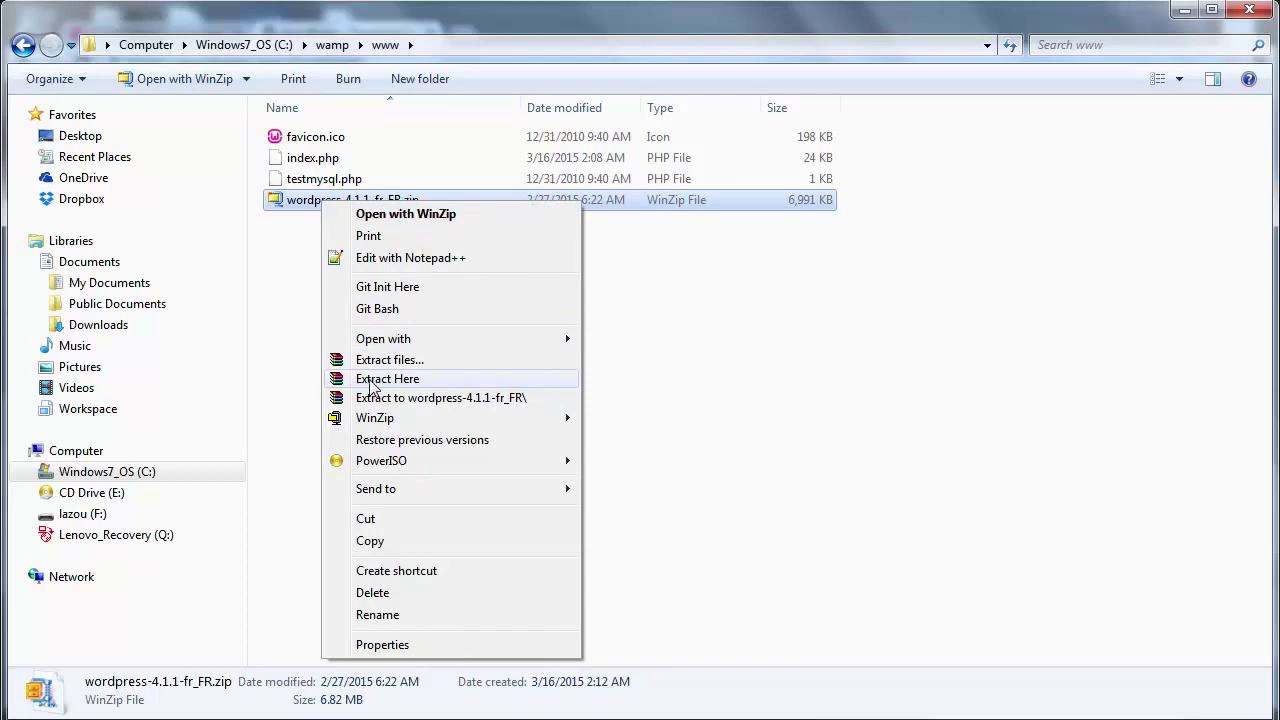
mouse_move(370, 422)
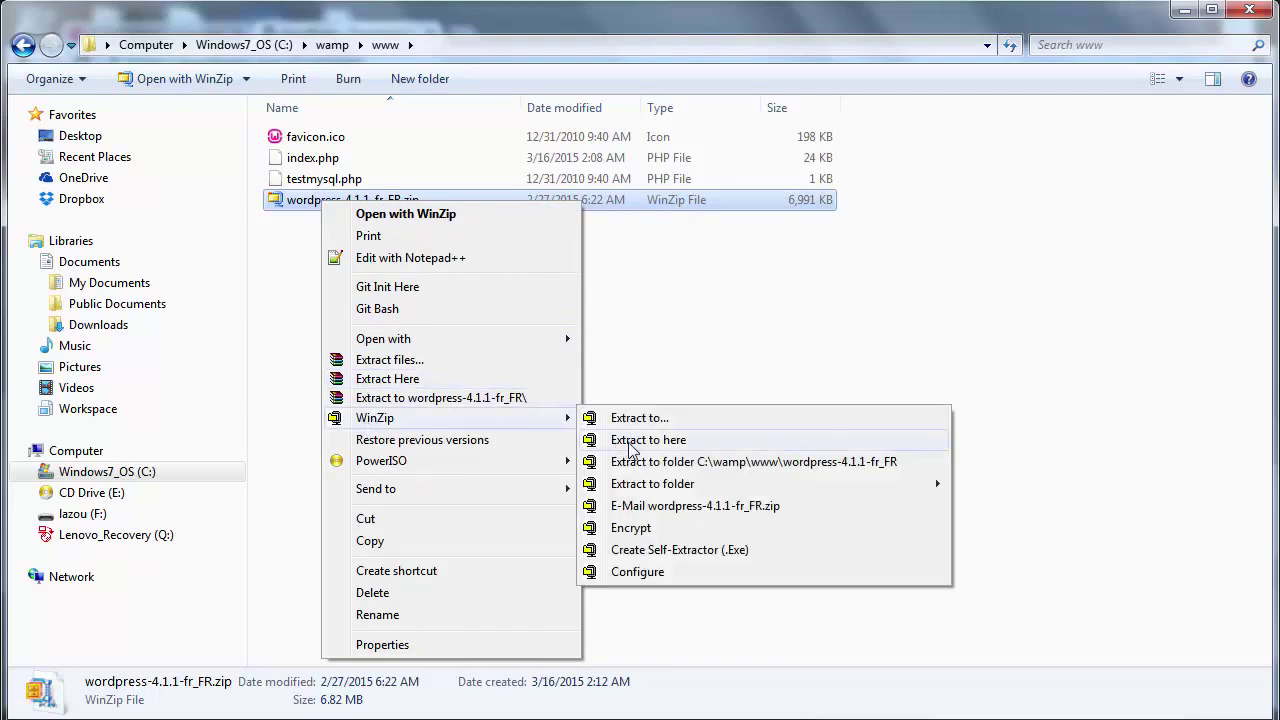
left_click(368, 380)
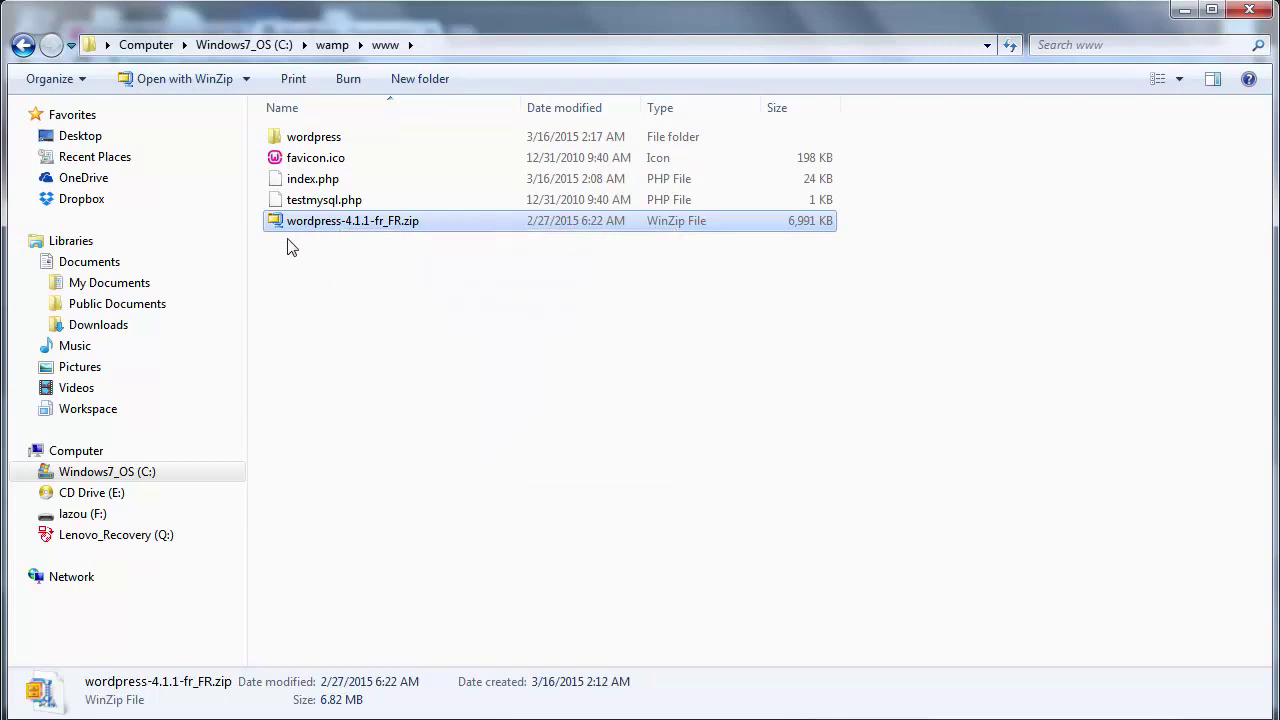
left_click(289, 246)
left_click(310, 222)
key("Delete")
key("Return")
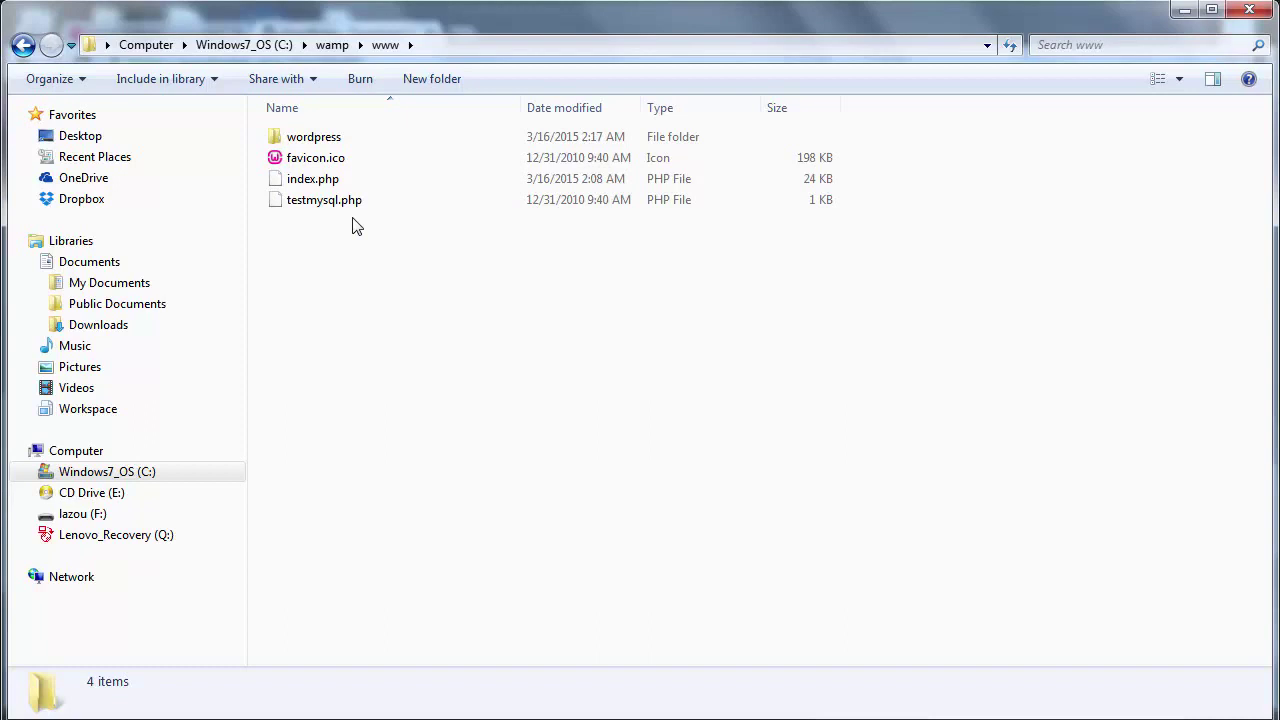
left_click(308, 145)
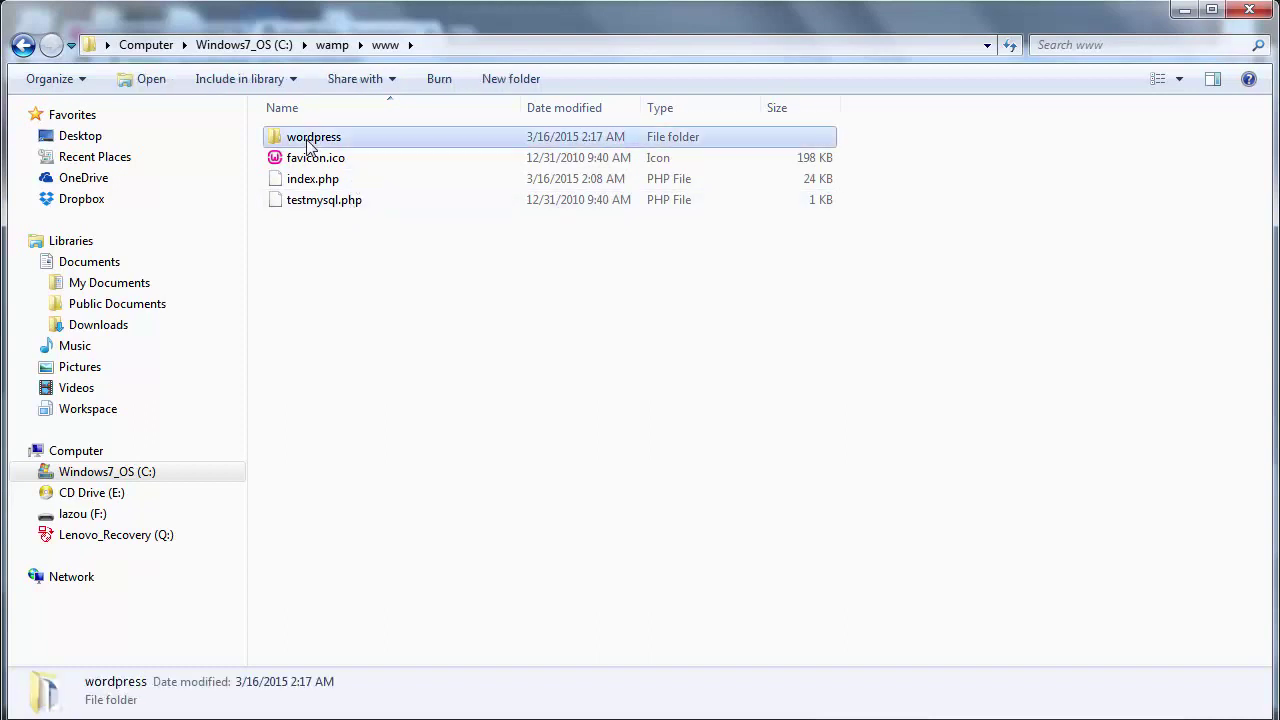
double_click(308, 145)
left_click_drag(384, 554, 398, 101)
key("BackSpace")
key("F2")
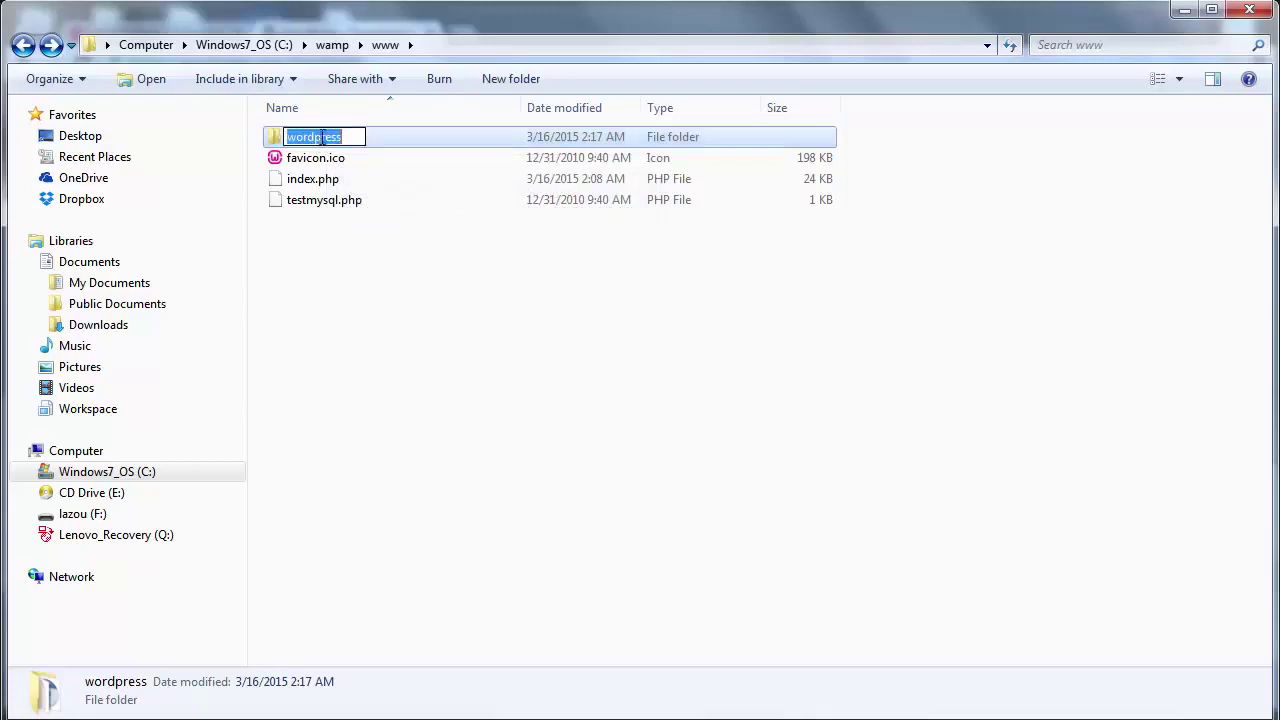
type("mes_chaussures")
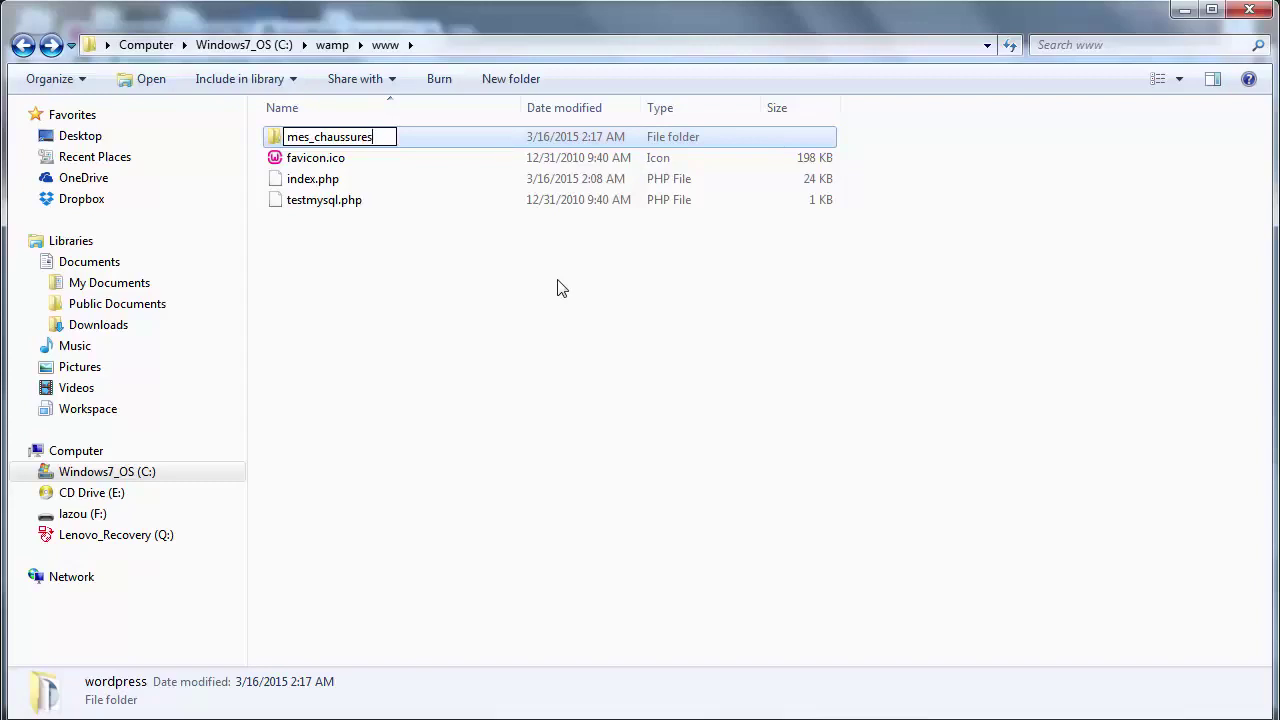
key("ctrl+z")
left_click(434, 270)
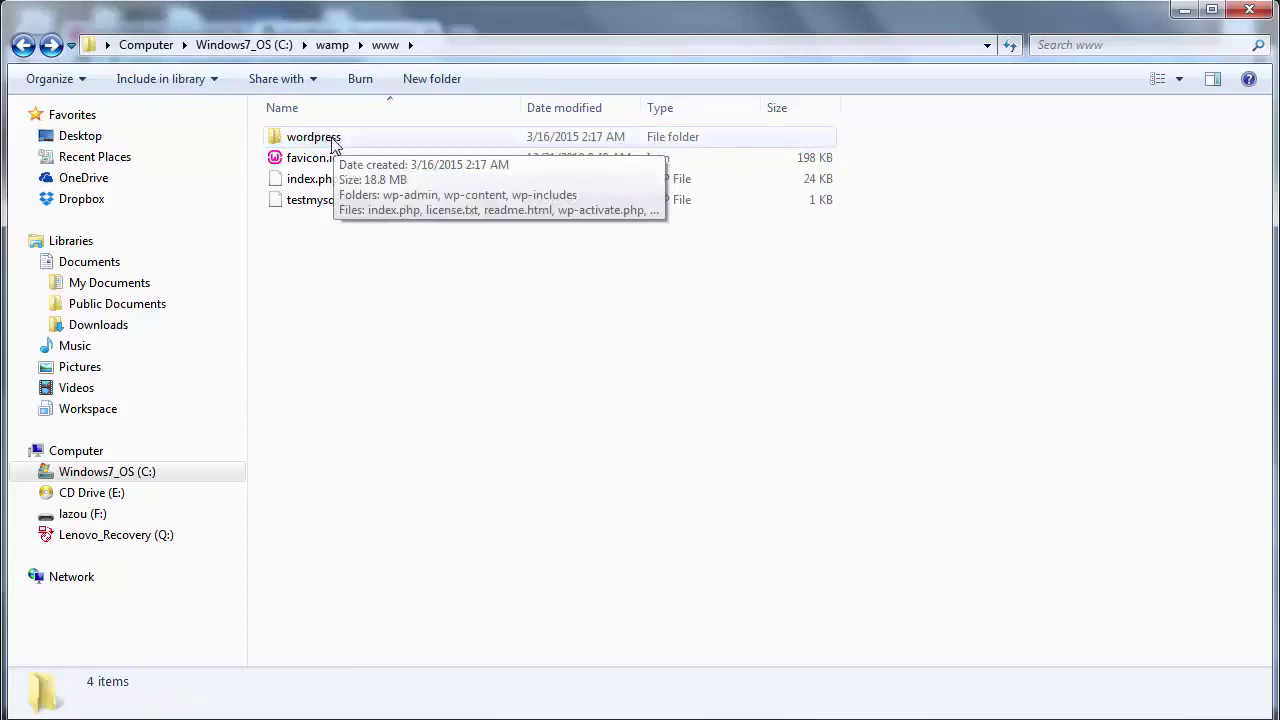
left_click(439, 47)
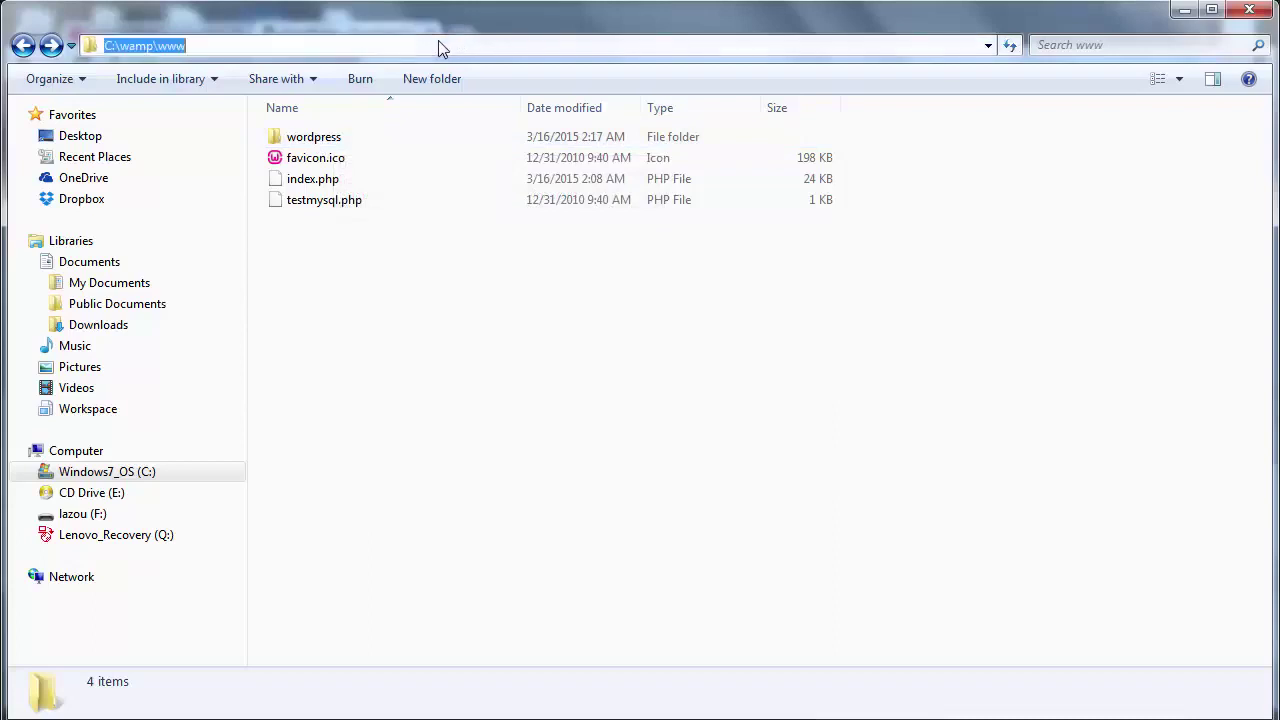
left_click(439, 47)
left_click_drag(157, 45, 197, 45)
left_click(197, 45)
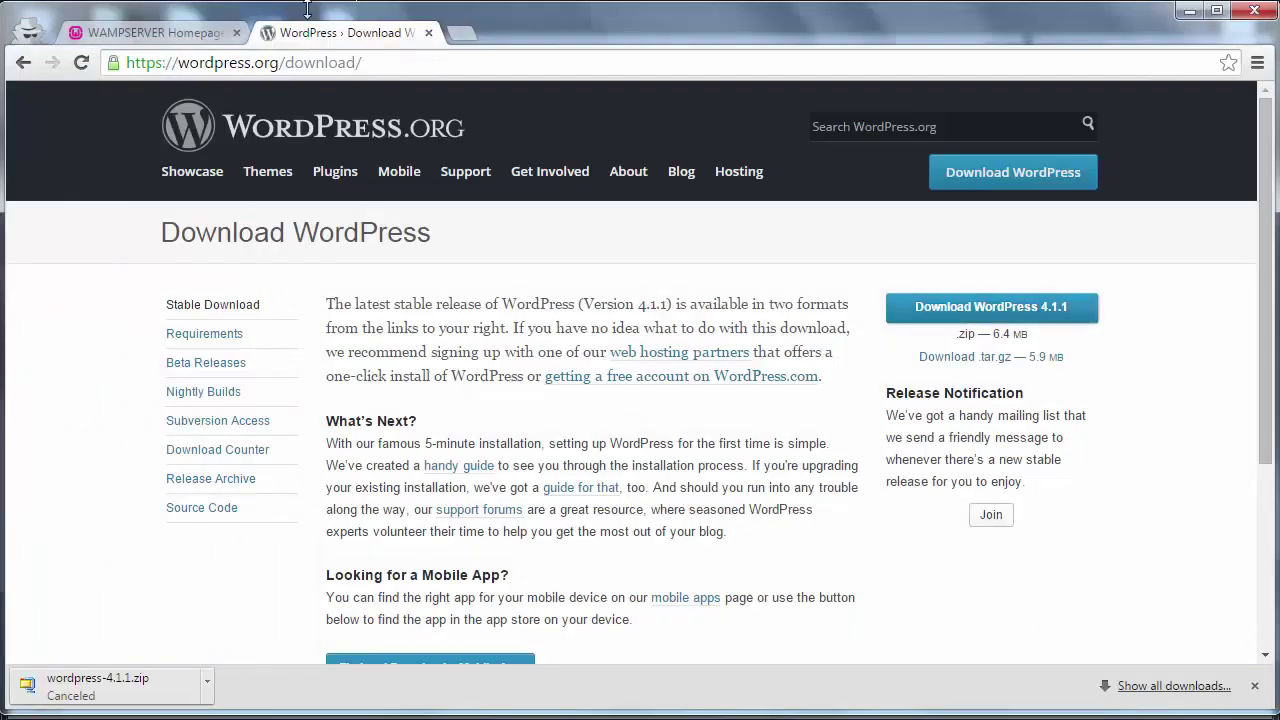
left_click(160, 32)
left_click(157, 62)
key("Return")
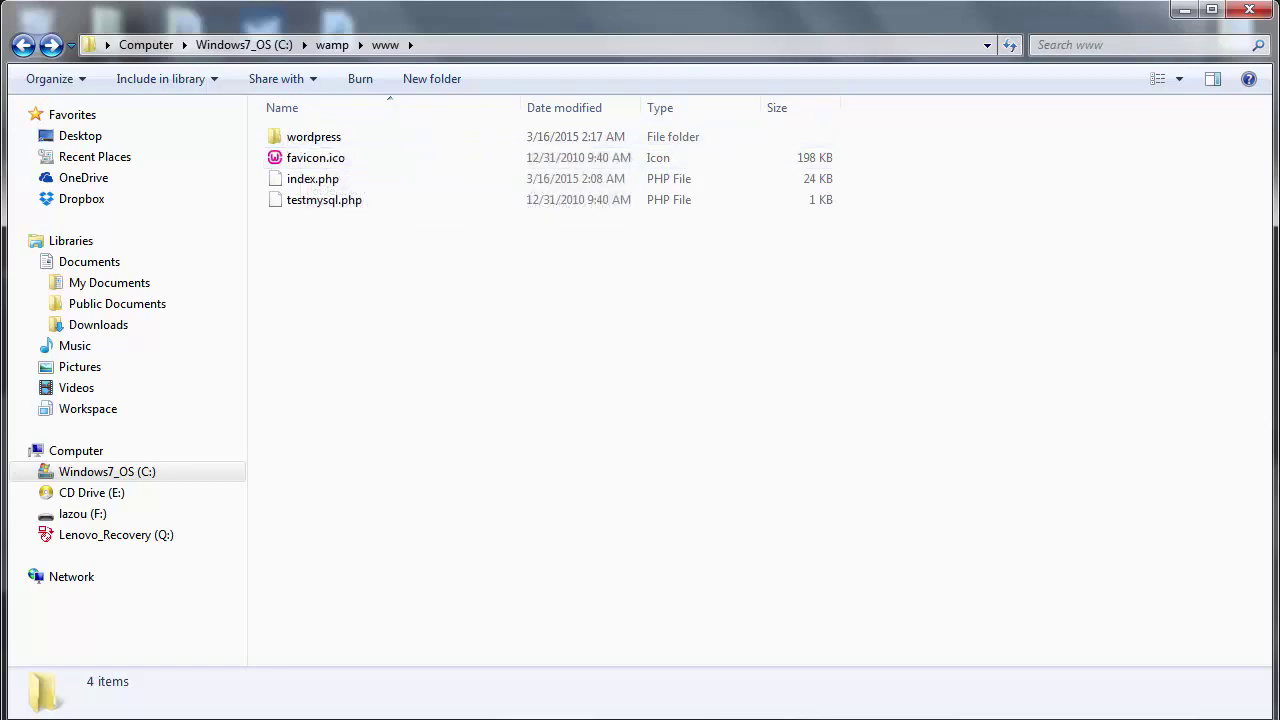
left_click(360, 719)
left_click(224, 63)
- Load localhost/wordpress in Chrome
left_click(224, 63)
type("/wordpress")
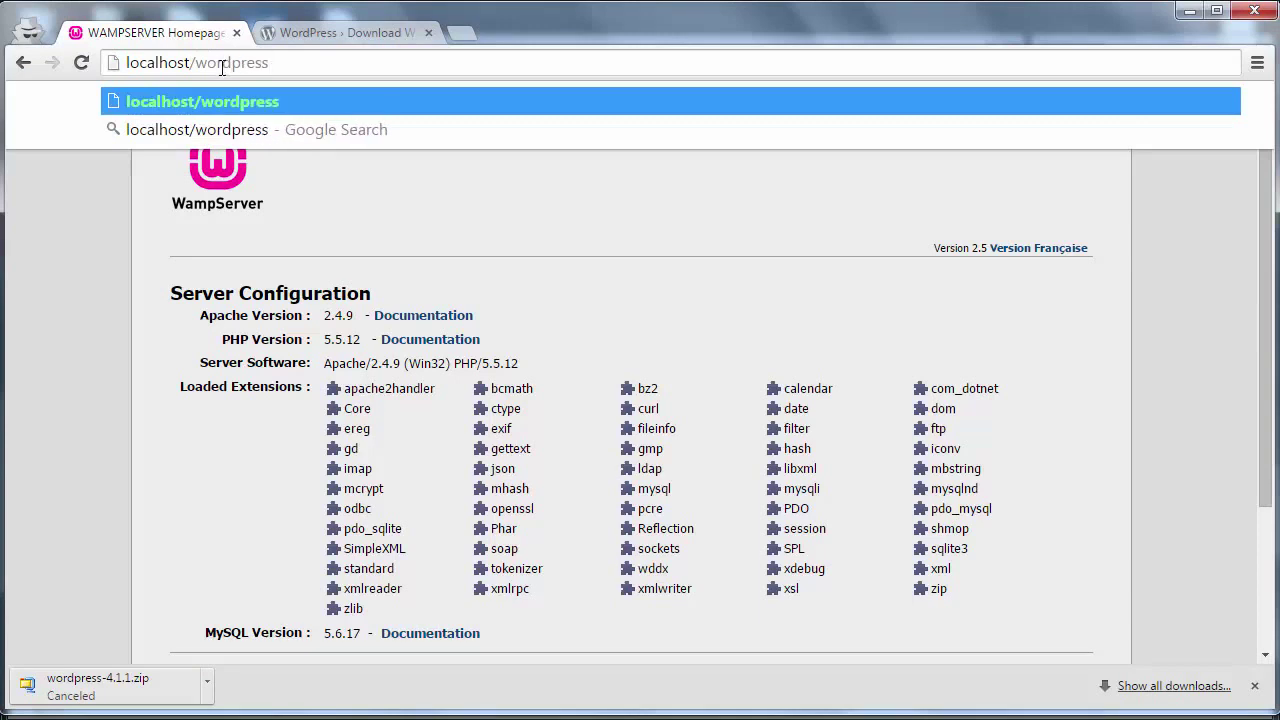
left_click(416, 250)
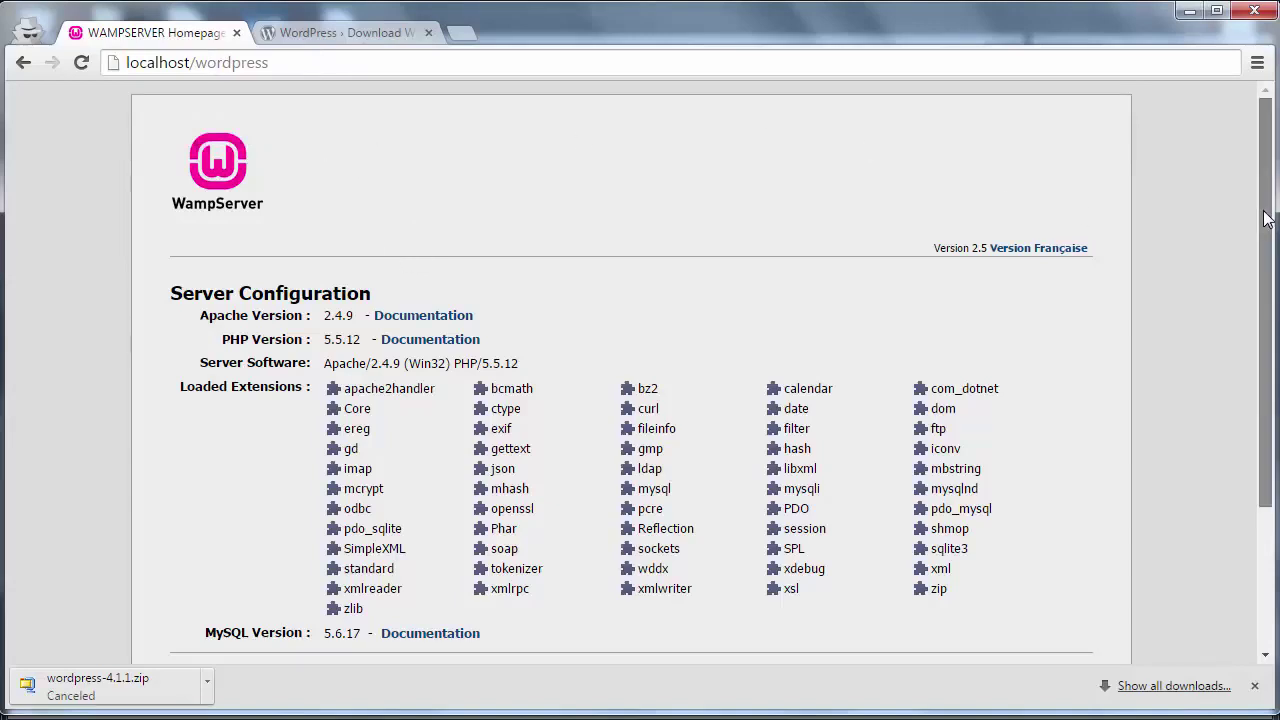
left_click_drag(1269, 218, 1270, 393)
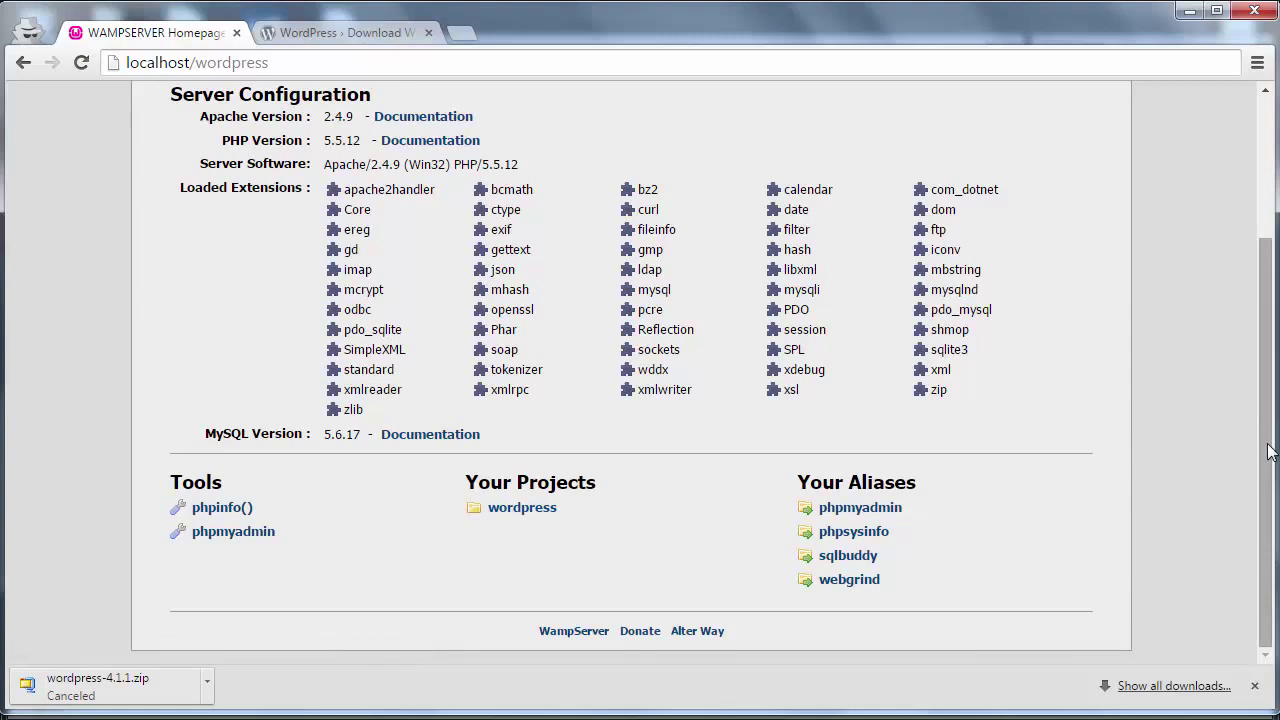
scroll(1267, 435, "up", 2)
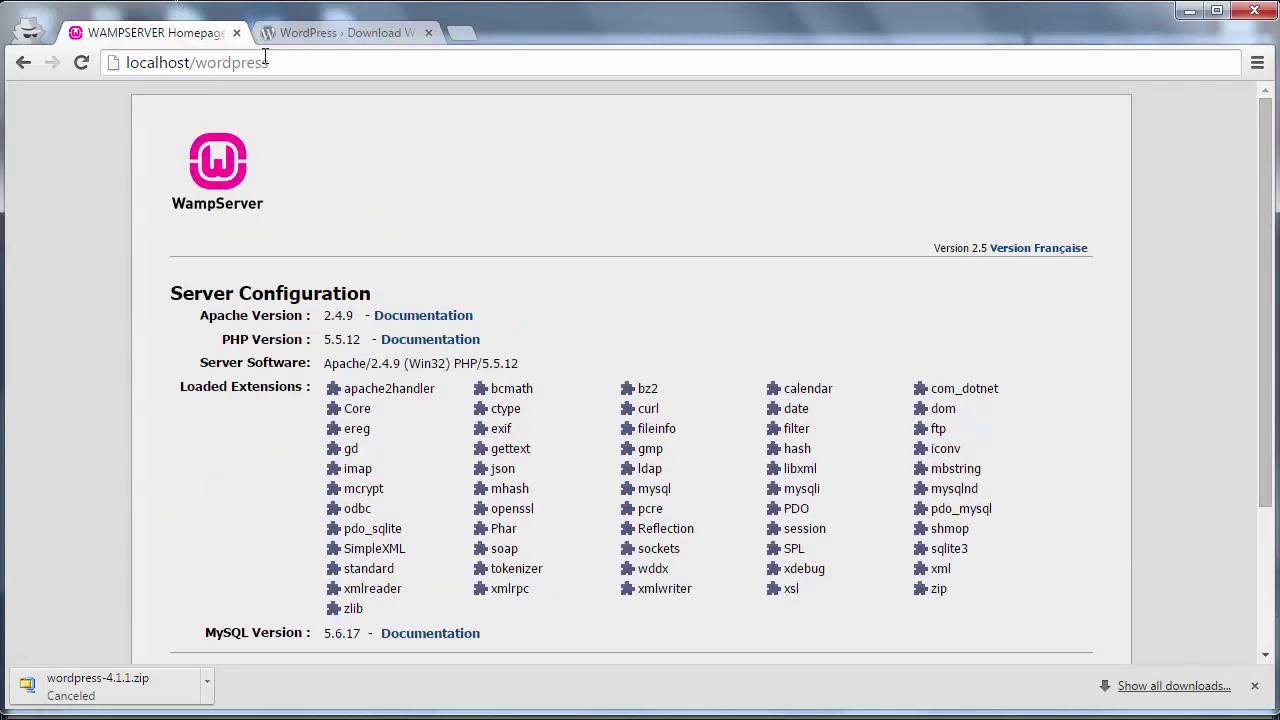
key("Return")
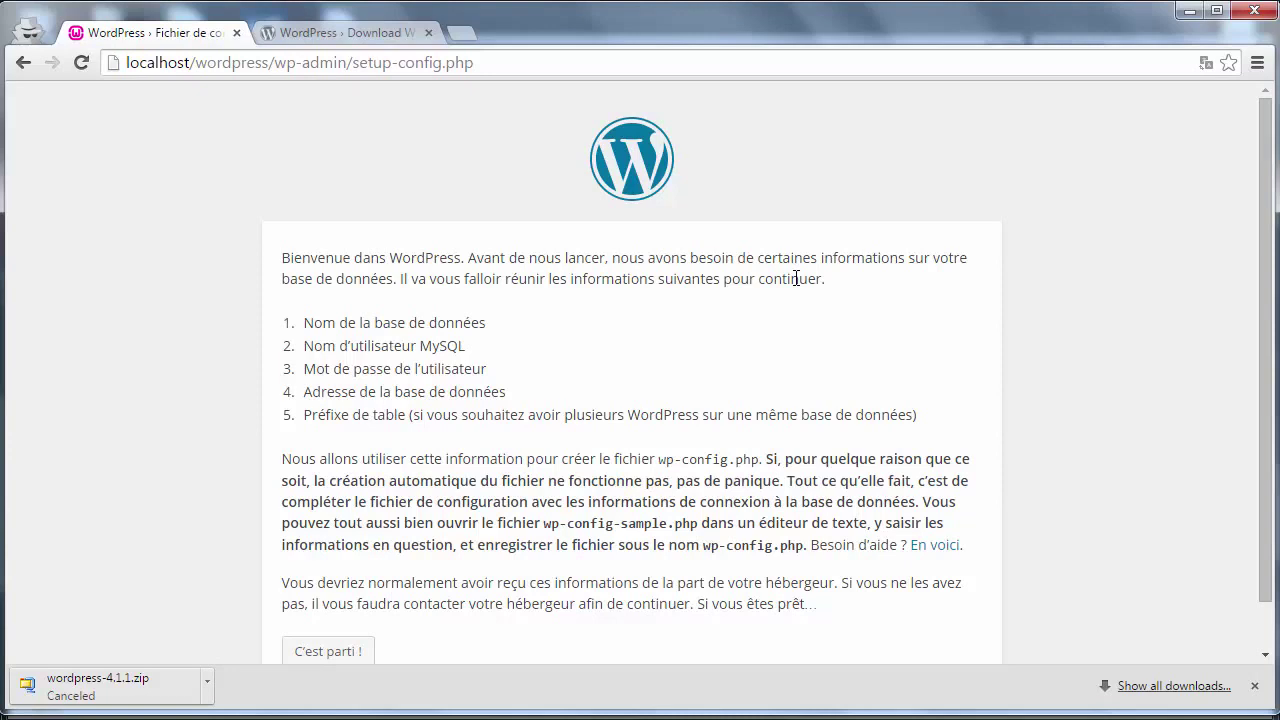
- Dismiss the cancelled download notice and continue past the WordPress welcome page
left_click(1254, 686)
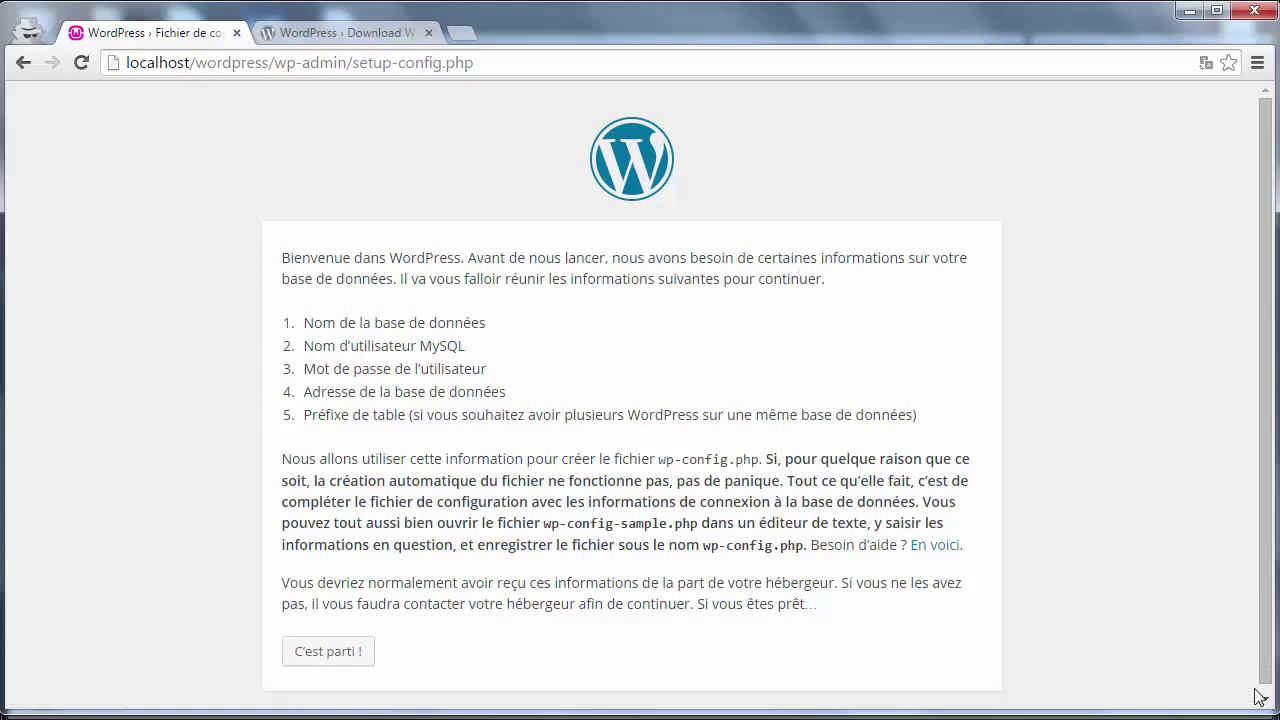
scroll(1264, 608, "down", 1)
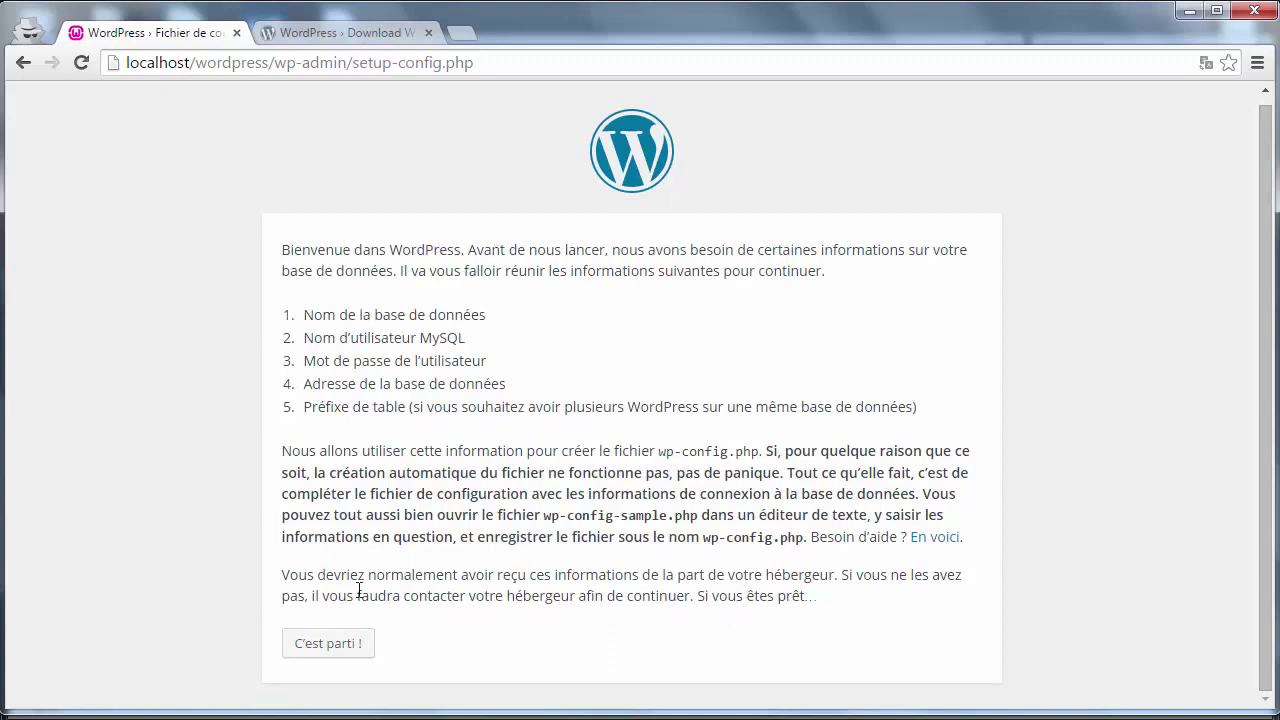
left_click(323, 655)
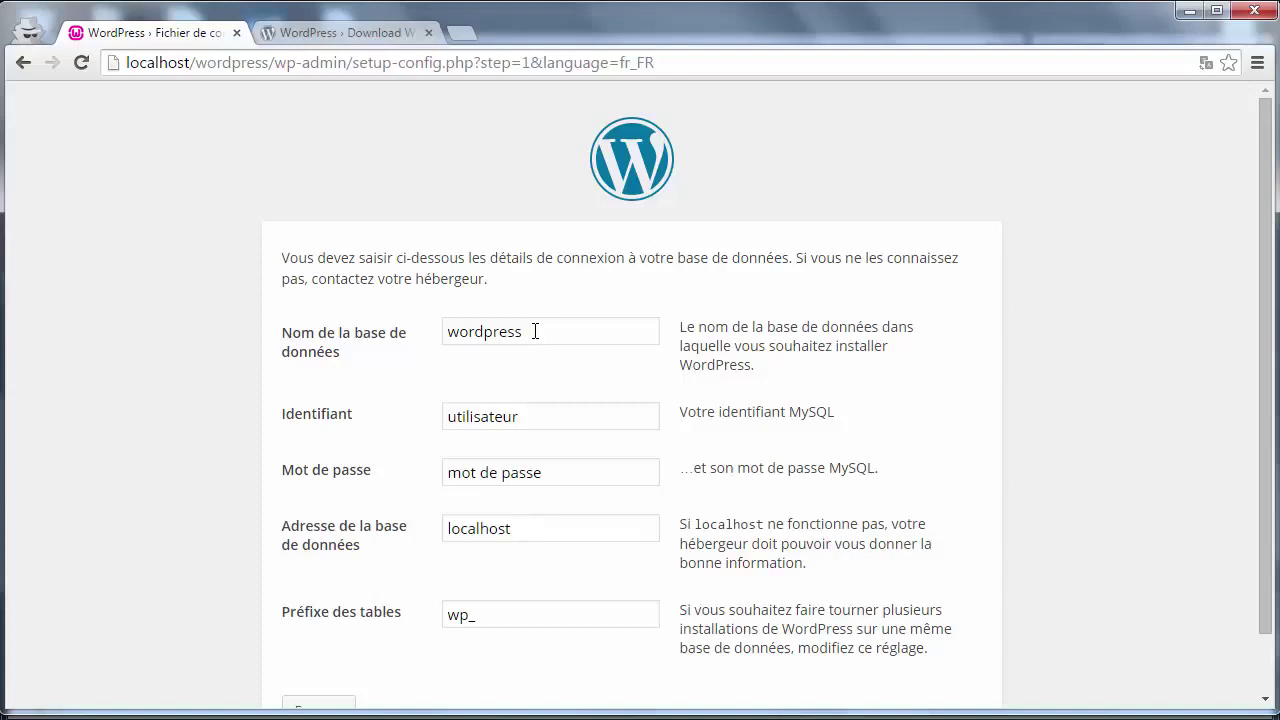
- Select the default 'wordpress' database name, then load localhost in a new browser tab
left_click_drag(535, 331, 438, 333)
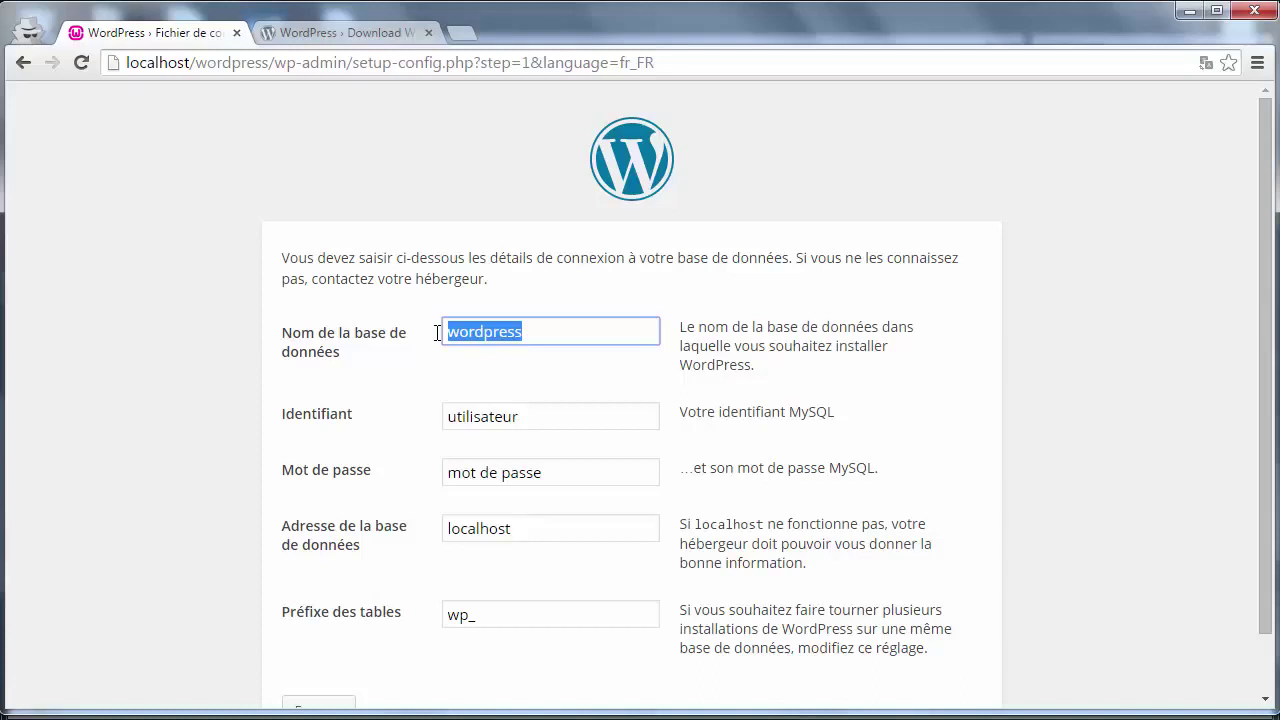
left_click(465, 28)
type("lo")
key("End")
key("BackSpace")
key("BackSpace")
key("BackSpace")
key("BackSpace")
key("BackSpace")
key("Return")
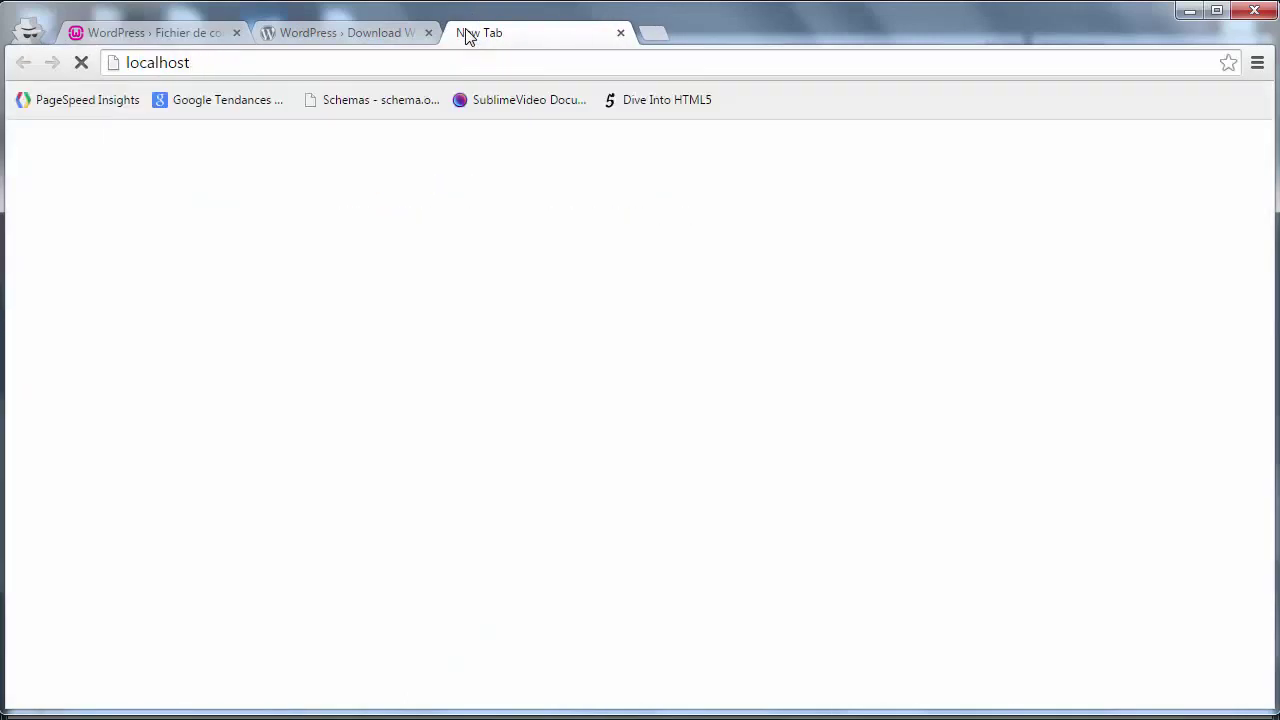
- Scroll the WampServer homepage down to the Tools and Your Projects lists
scroll(435, 497, "down", 3)
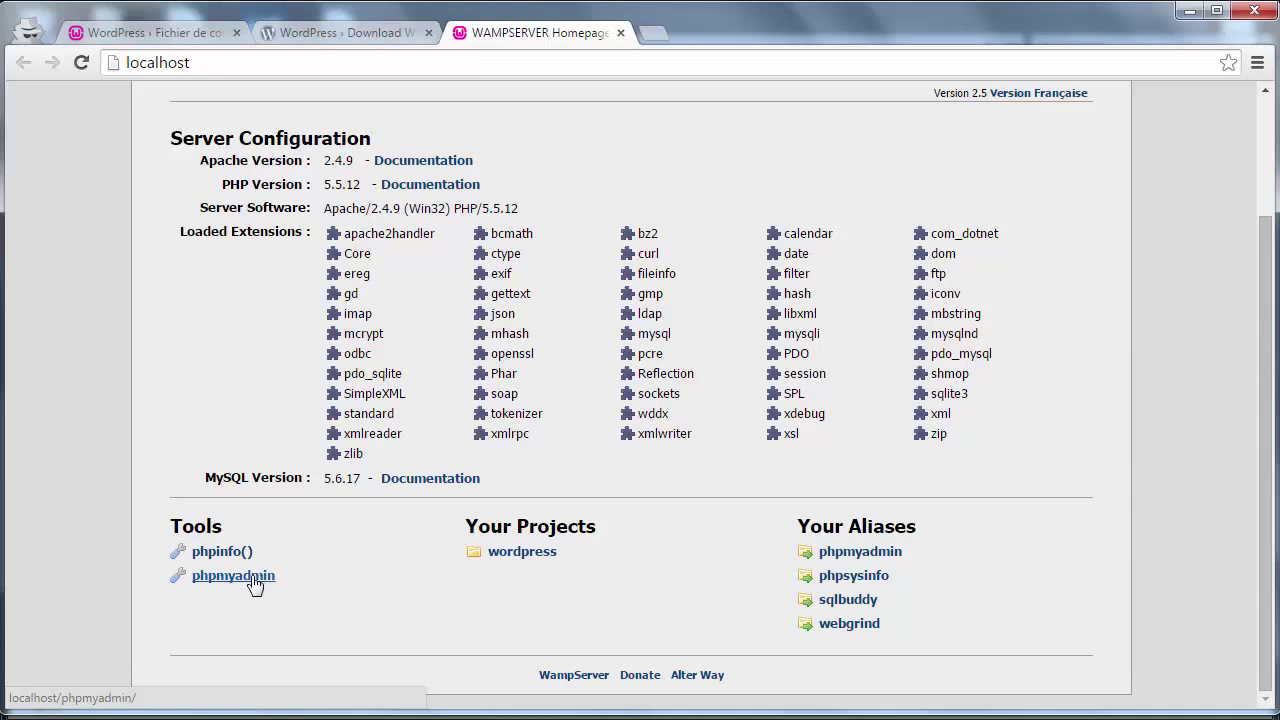
- Open phpMyAdmin from Tools and reach its Databases page, keeping the English interface
left_click(207, 578)
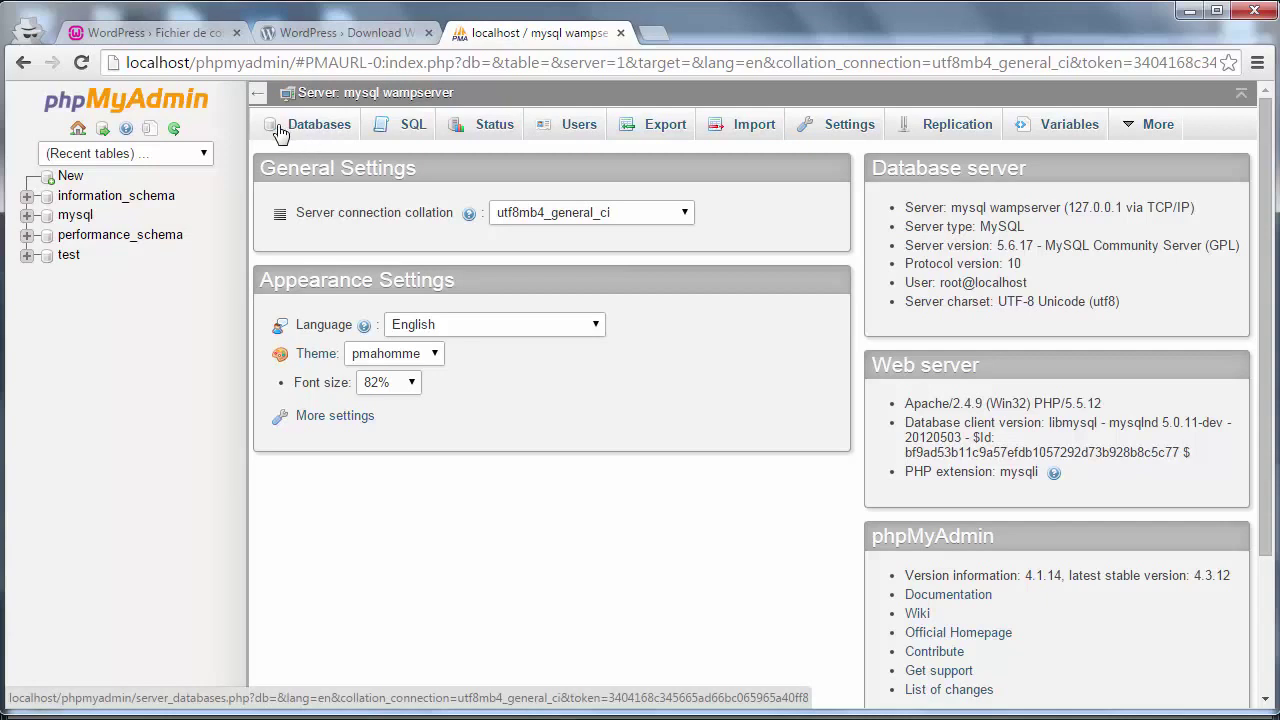
left_click(287, 130)
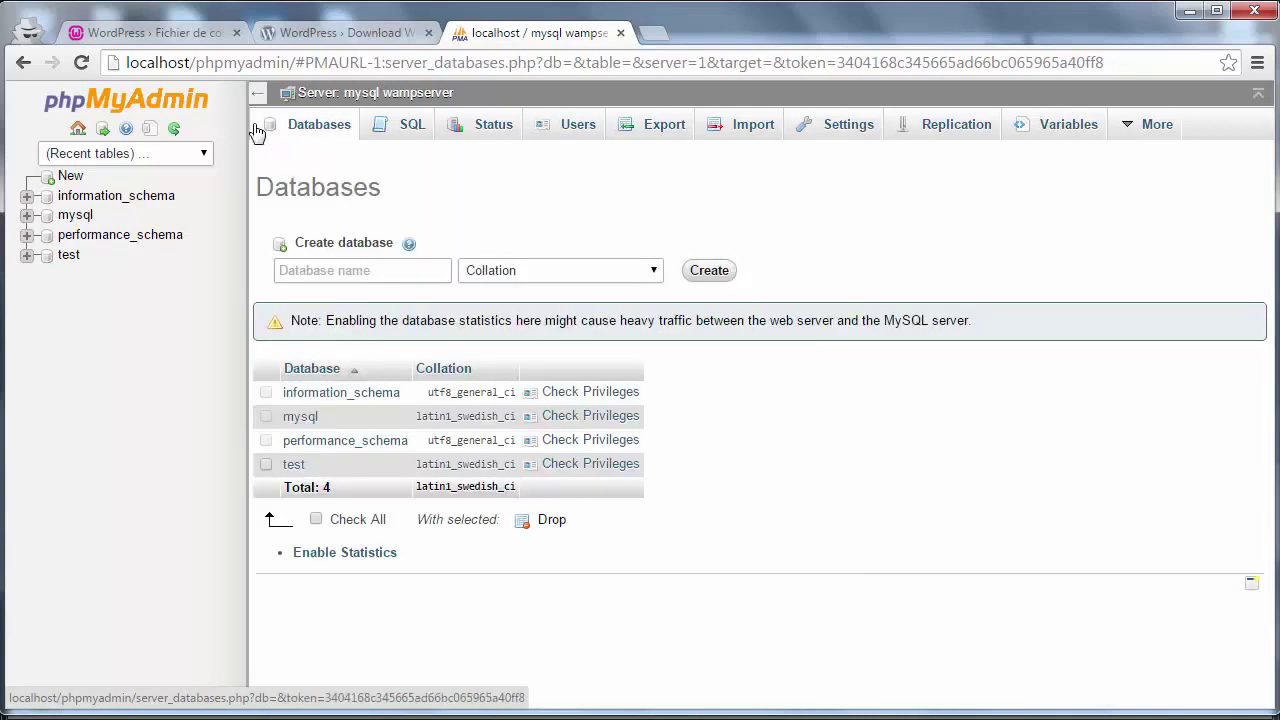
left_click(78, 133)
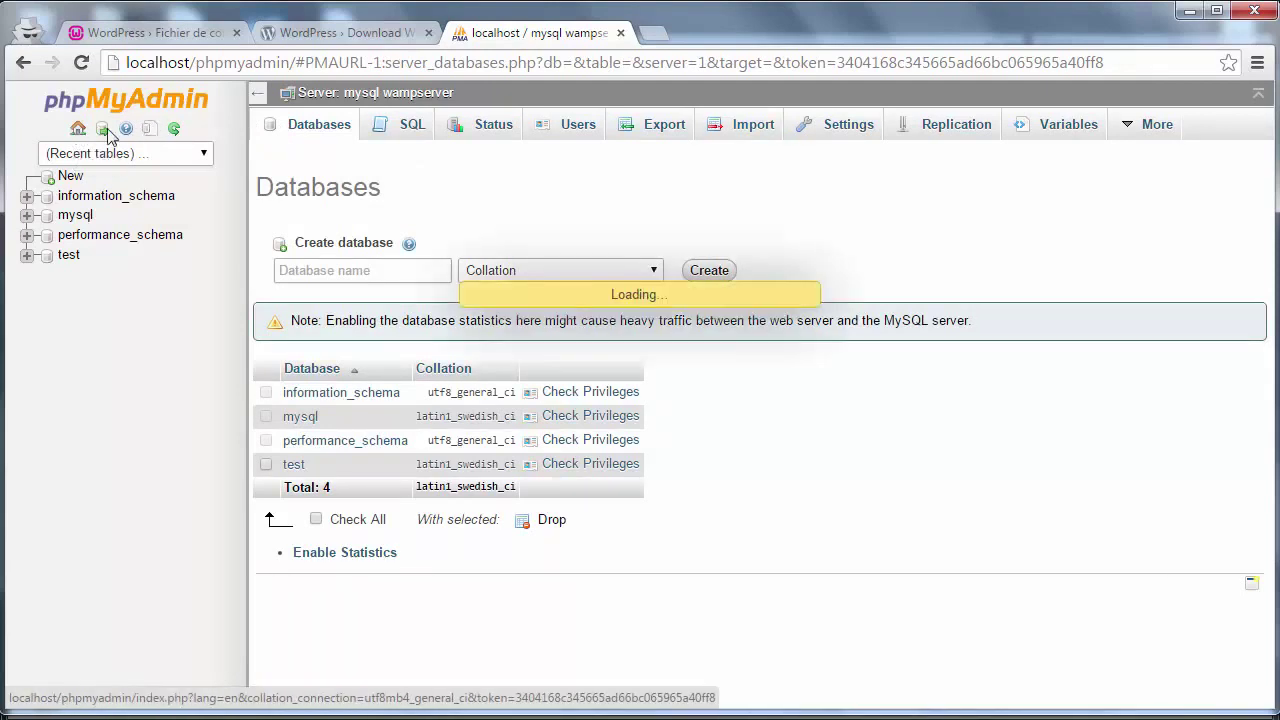
left_click(509, 324)
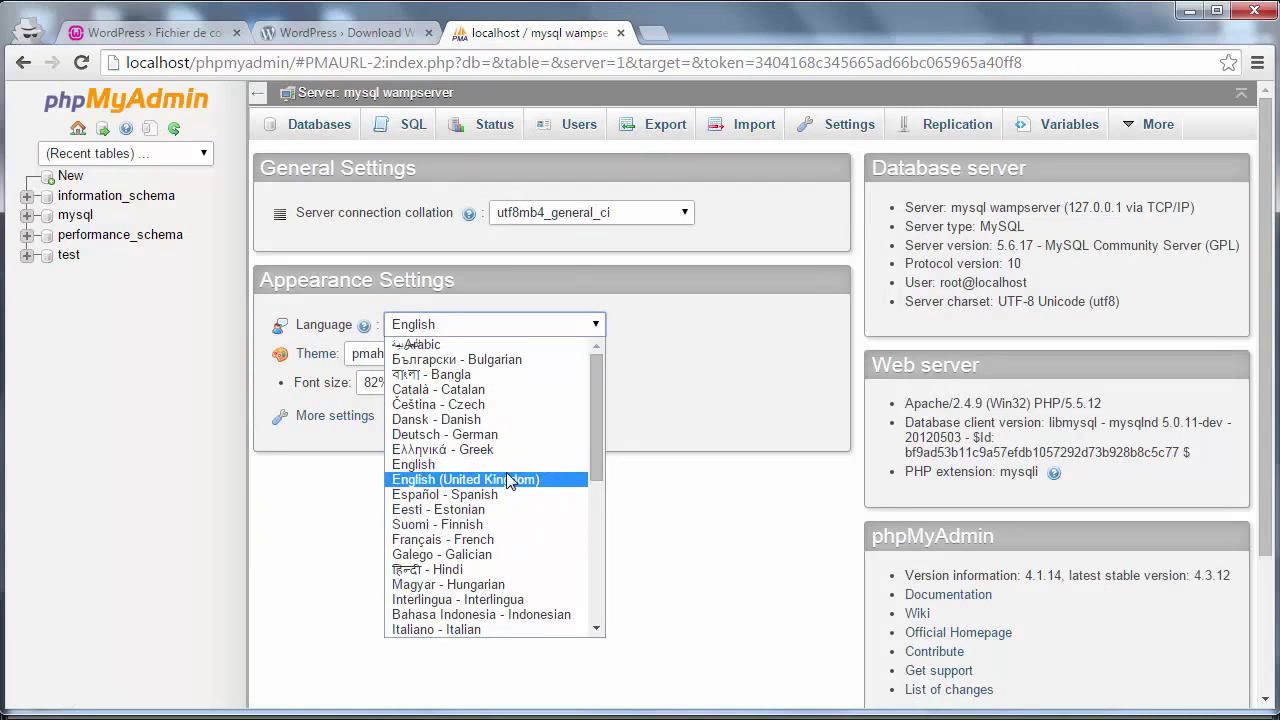
left_click(711, 378)
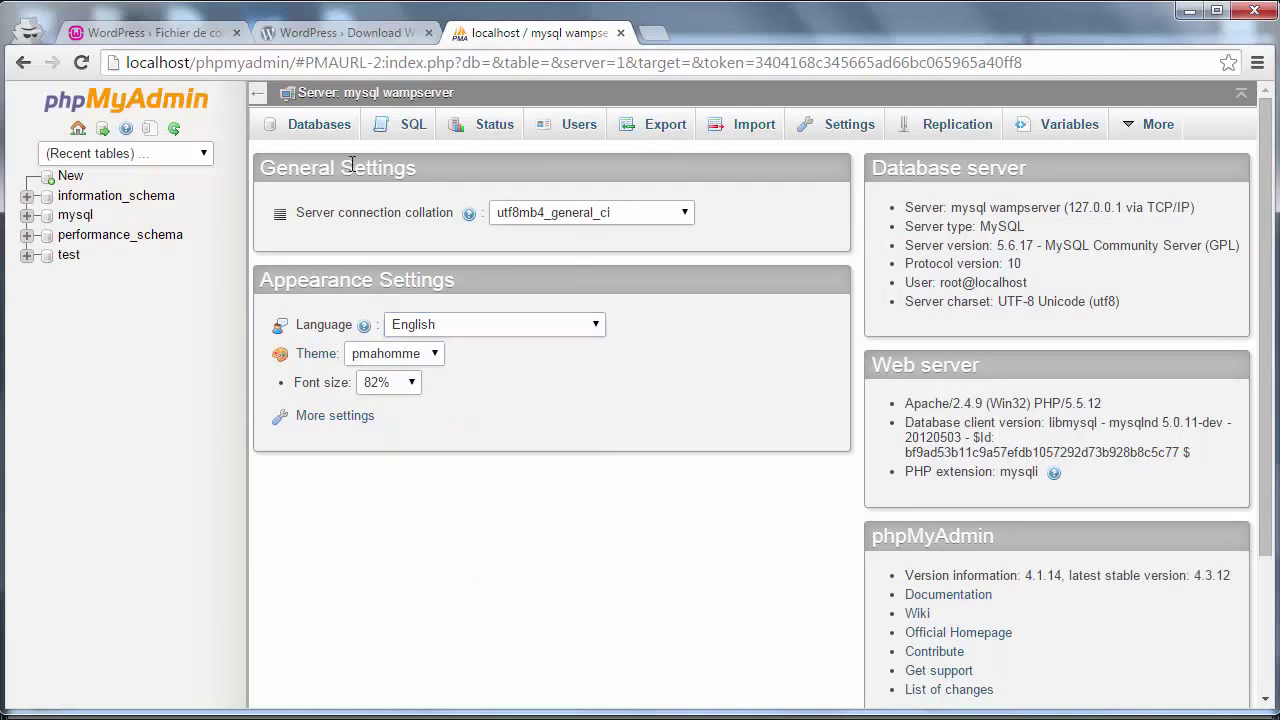
left_click(322, 134)
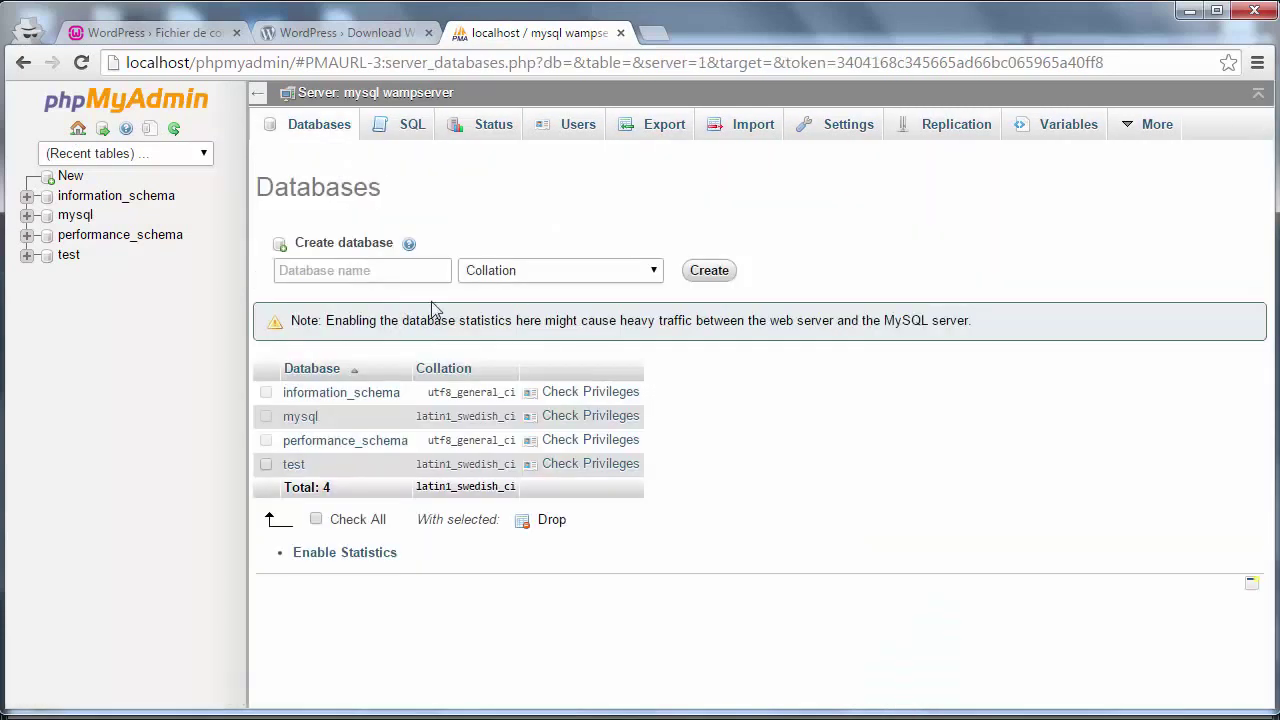
- Create the 'wordpress' database with utf8_general_ci collation and return to the WordPress setup tab
left_click(352, 268)
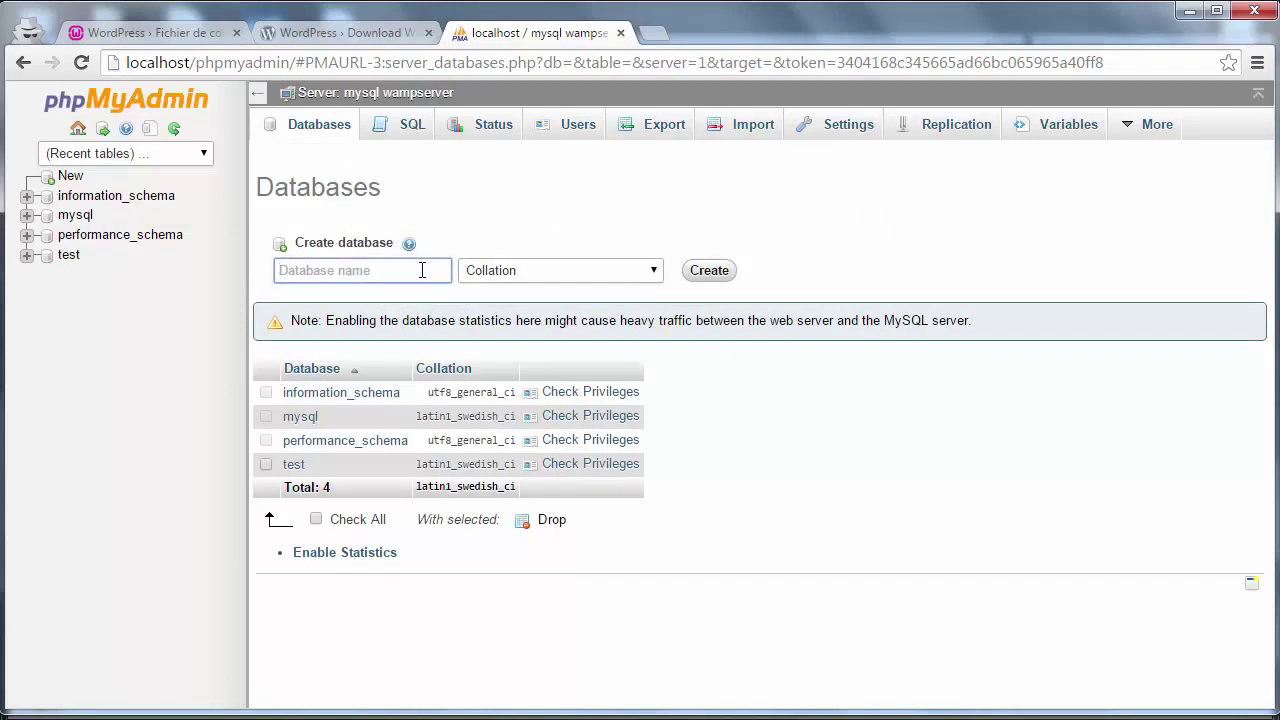
type("wordpress")
left_click(175, 40)
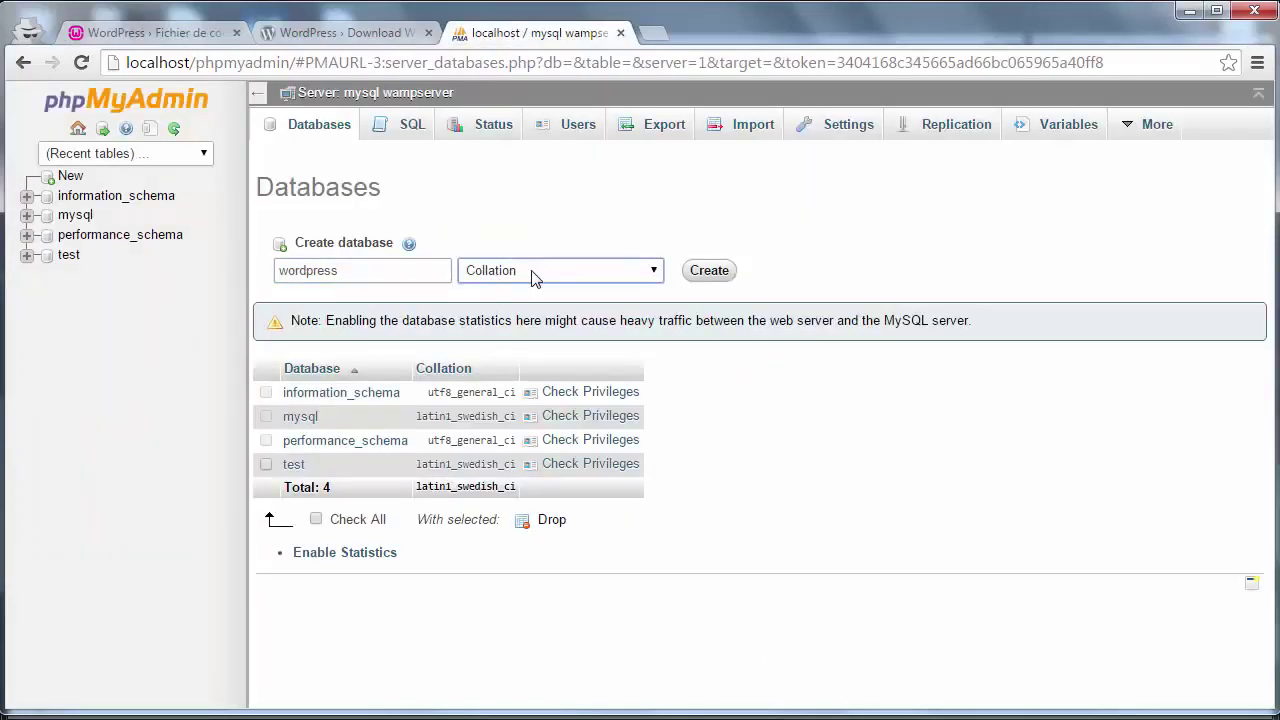
left_click(609, 279)
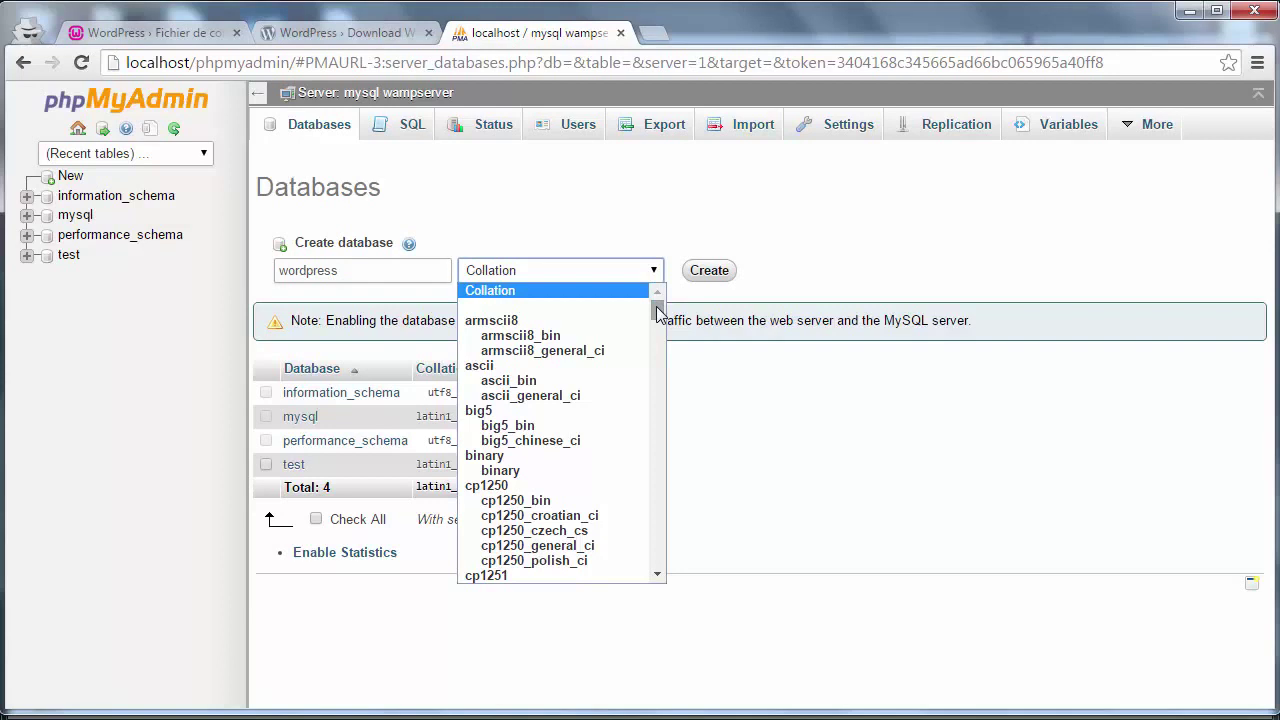
left_click_drag(658, 314, 655, 520)
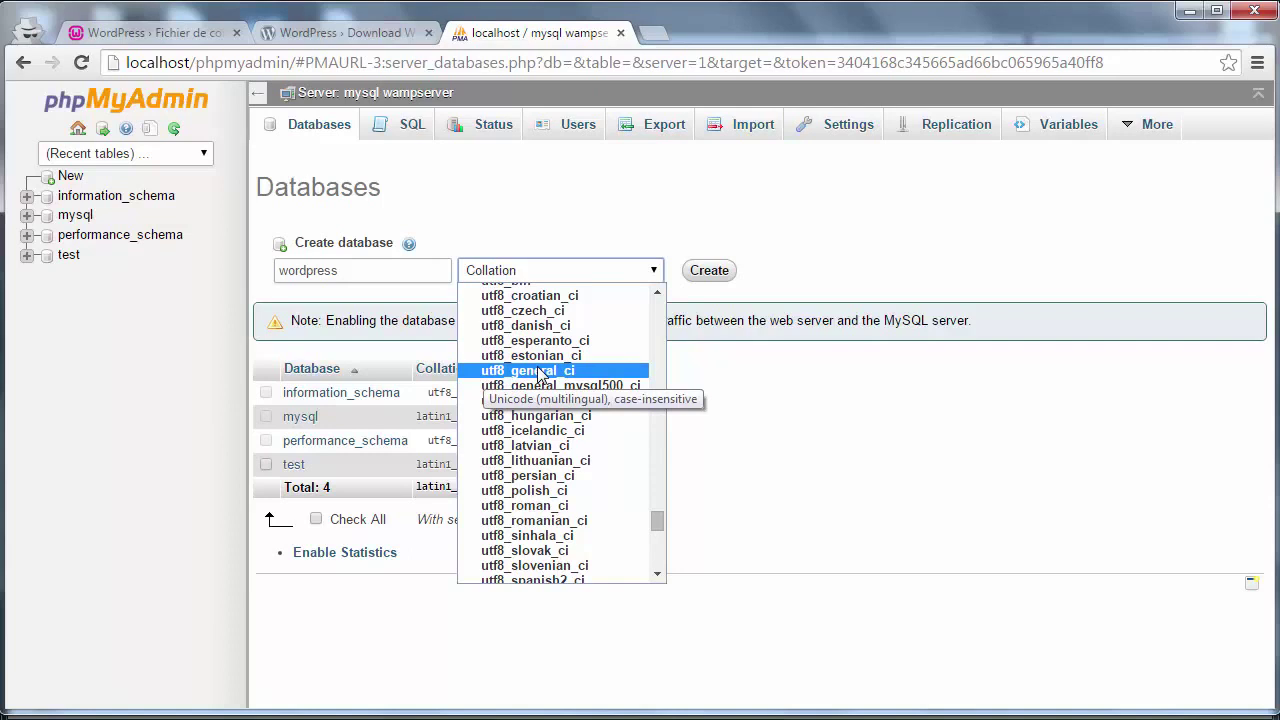
left_click(540, 372)
left_click(707, 283)
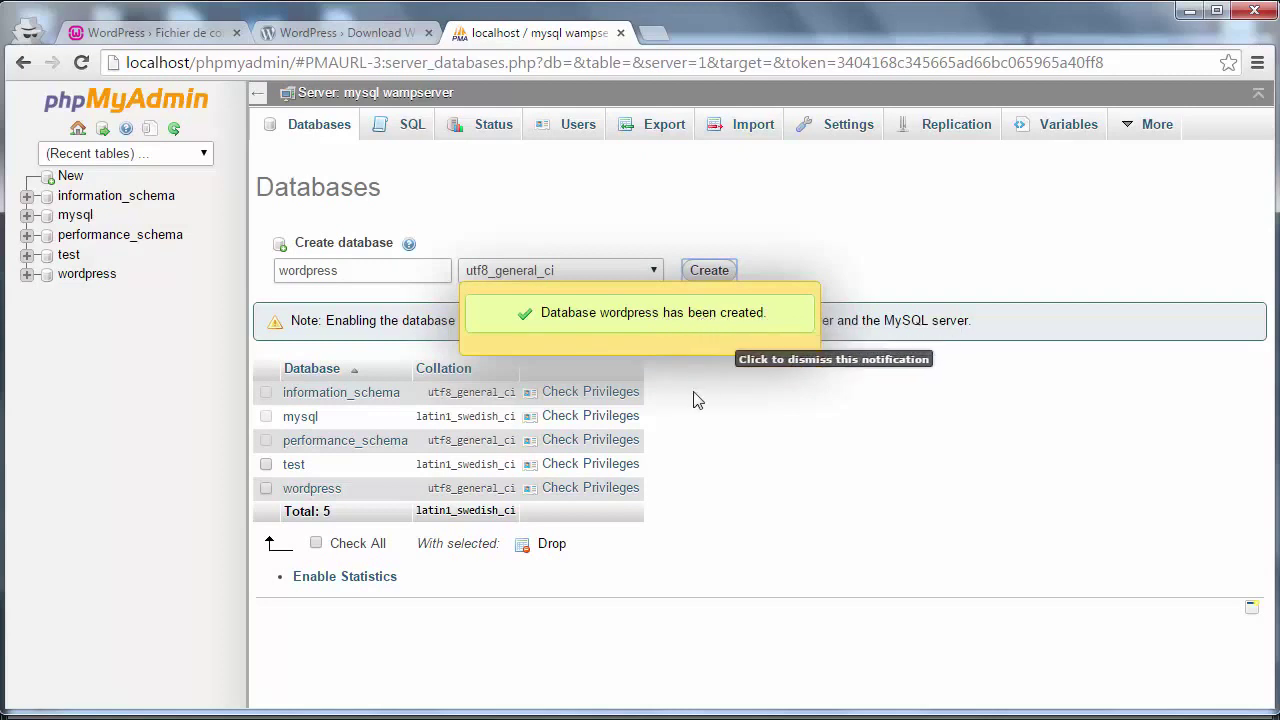
left_click(98, 30)
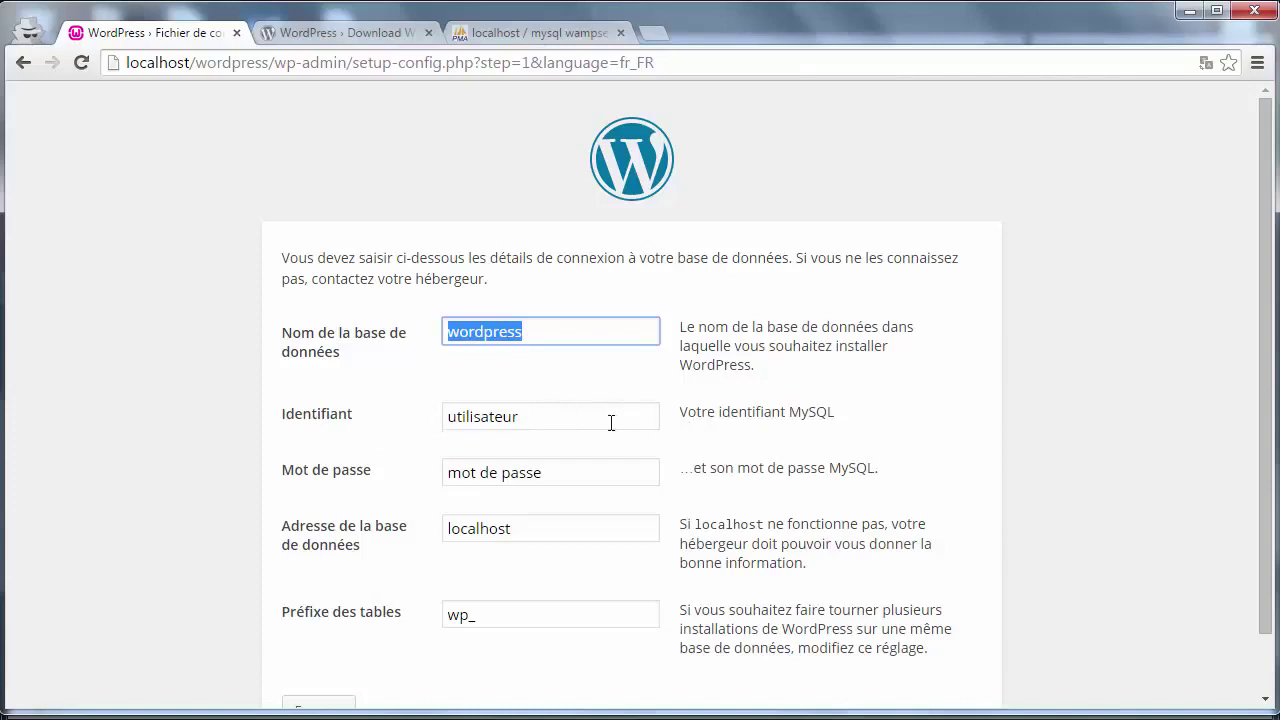
- Enter database user root with an empty password, keep host localhost, and submit the details
left_click_drag(611, 422, 430, 410)
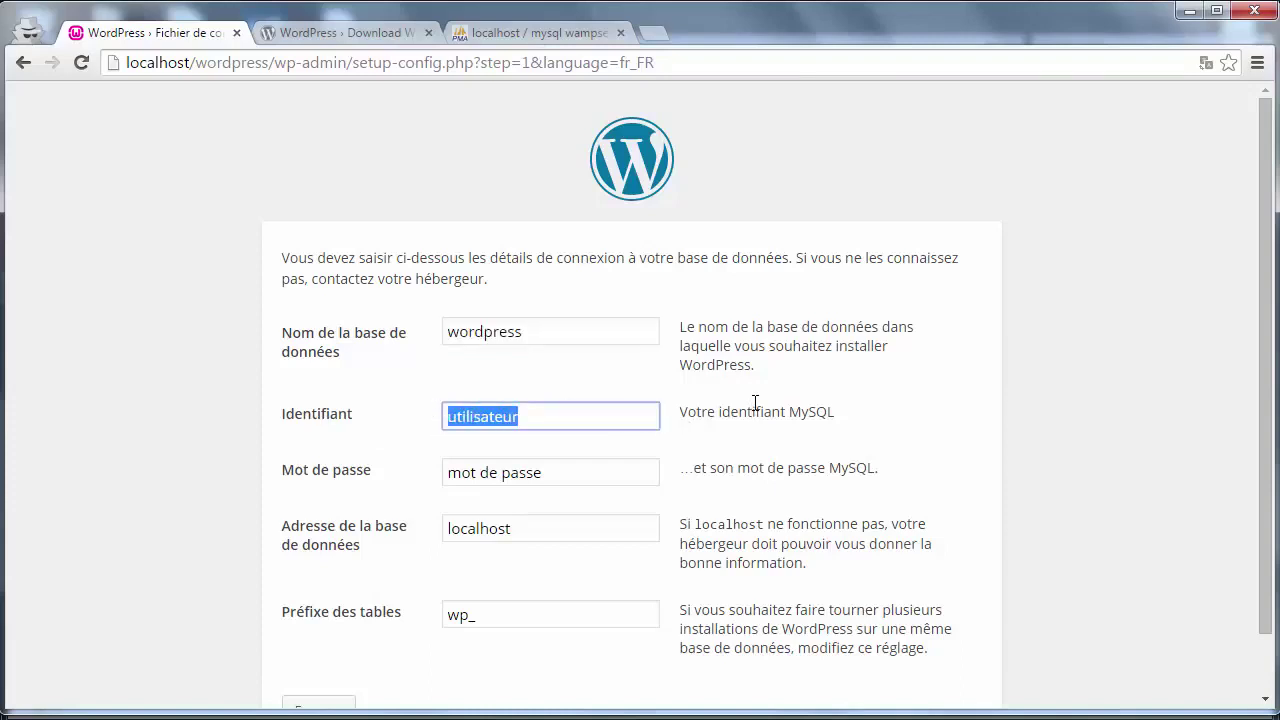
type("root")
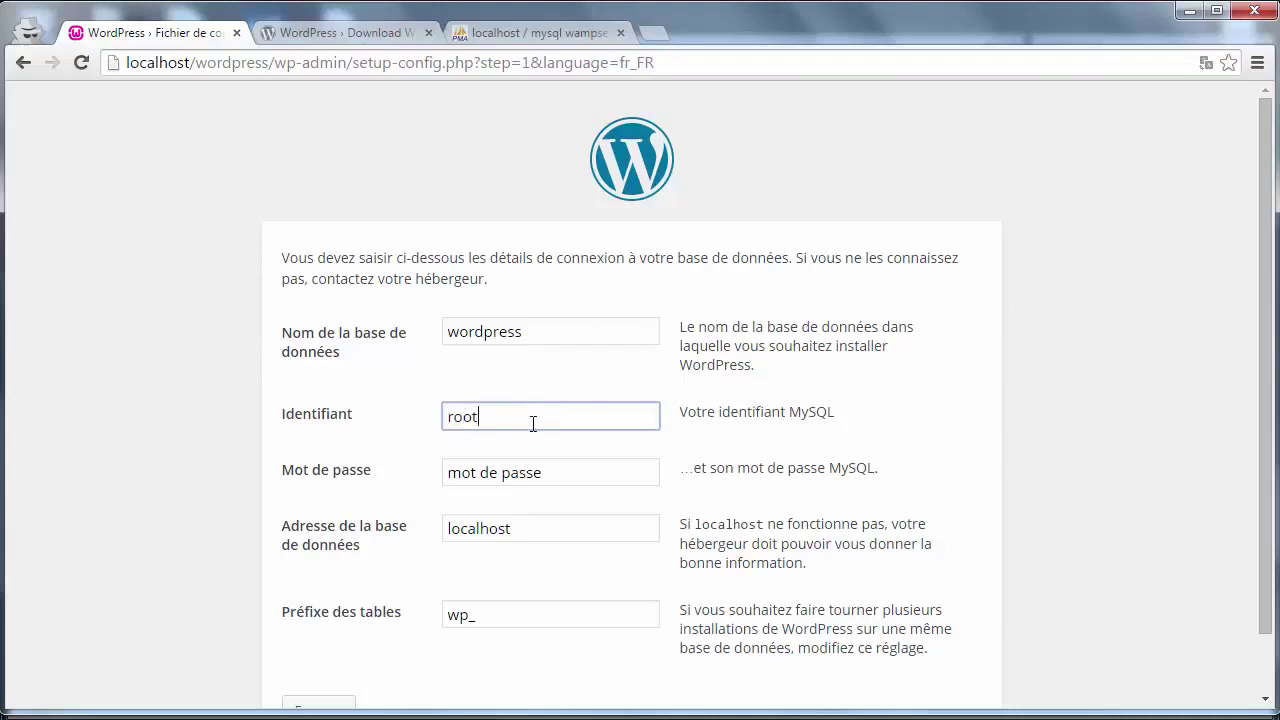
left_click_drag(543, 468, 270, 463)
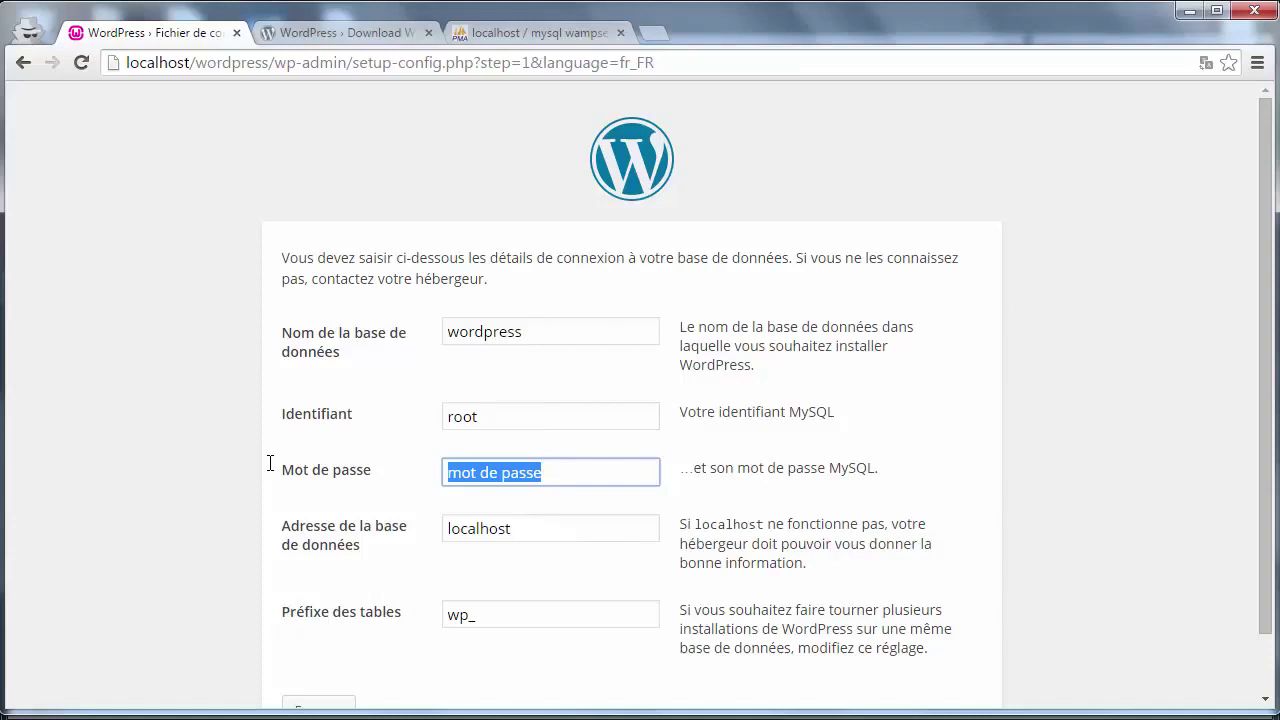
key("BackSpace")
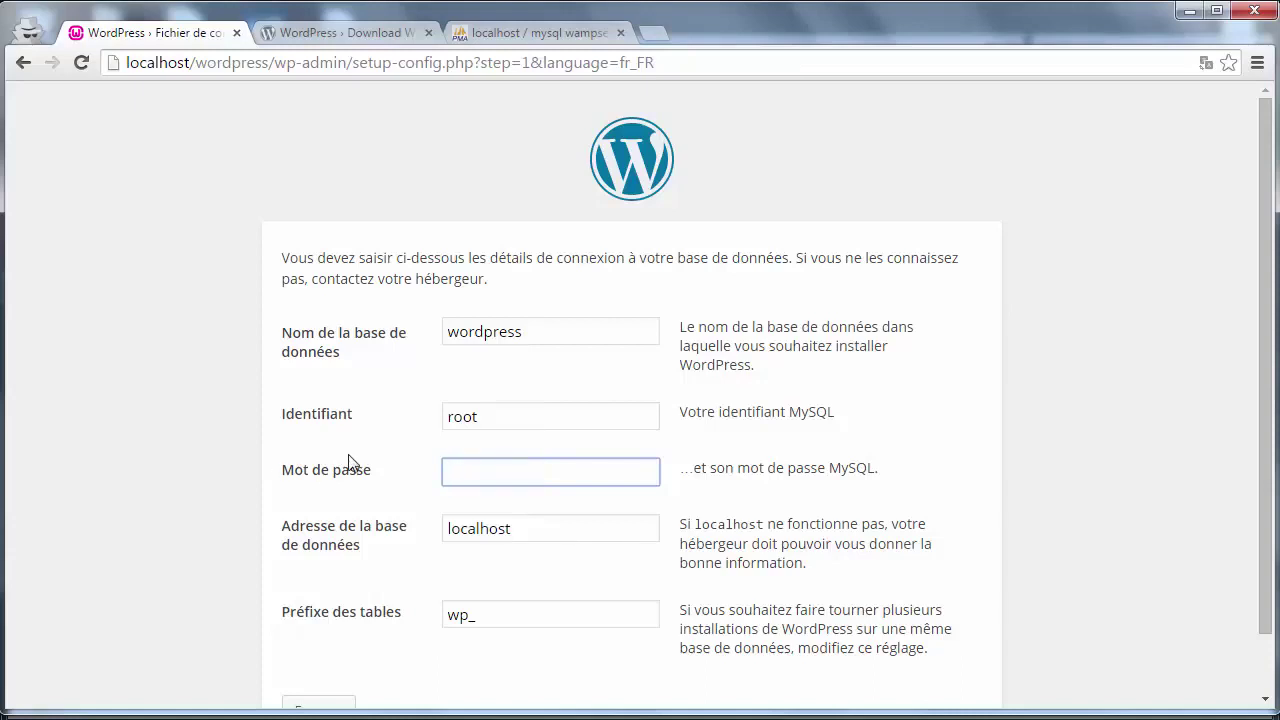
left_click_drag(484, 418, 391, 421)
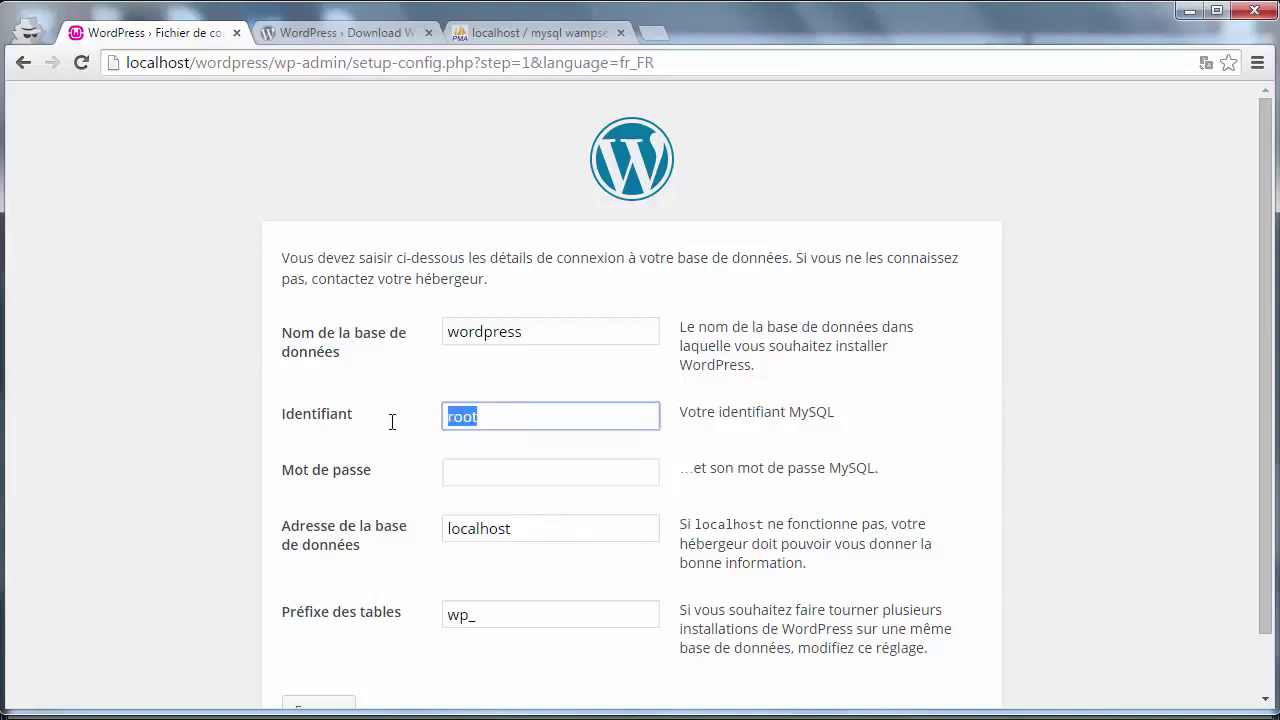
left_click(473, 474)
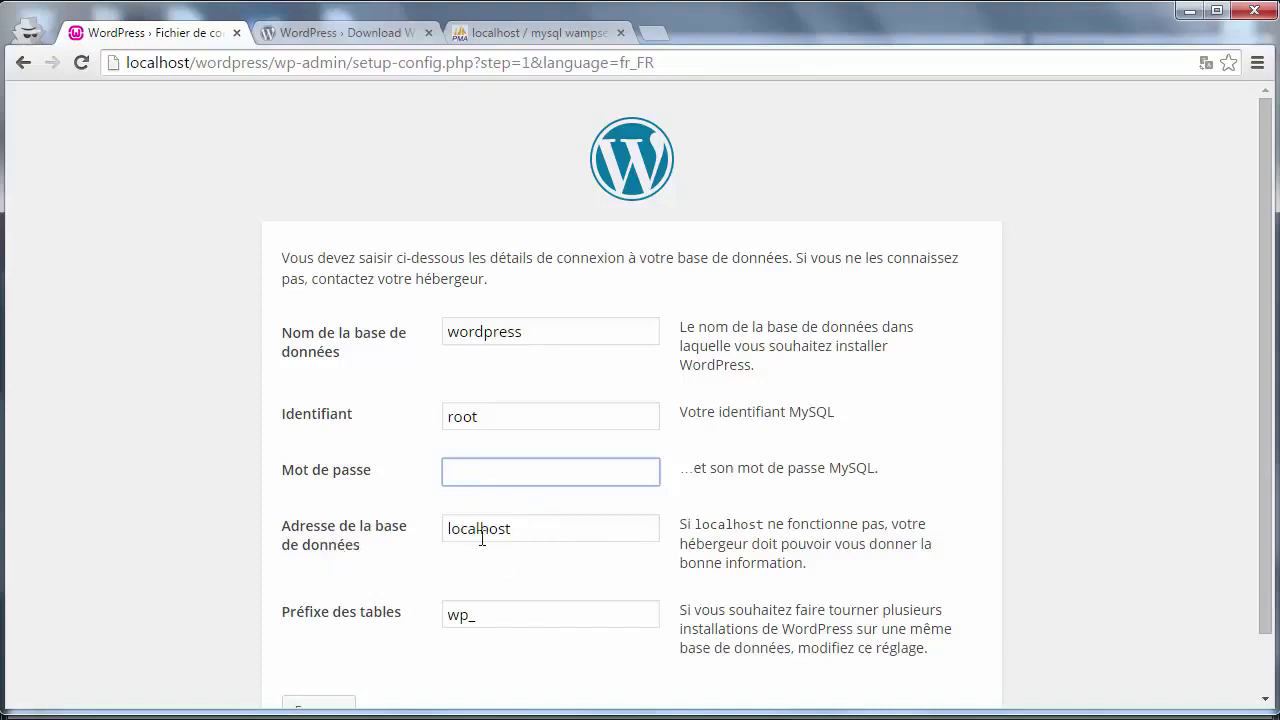
left_click_drag(513, 532, 435, 533)
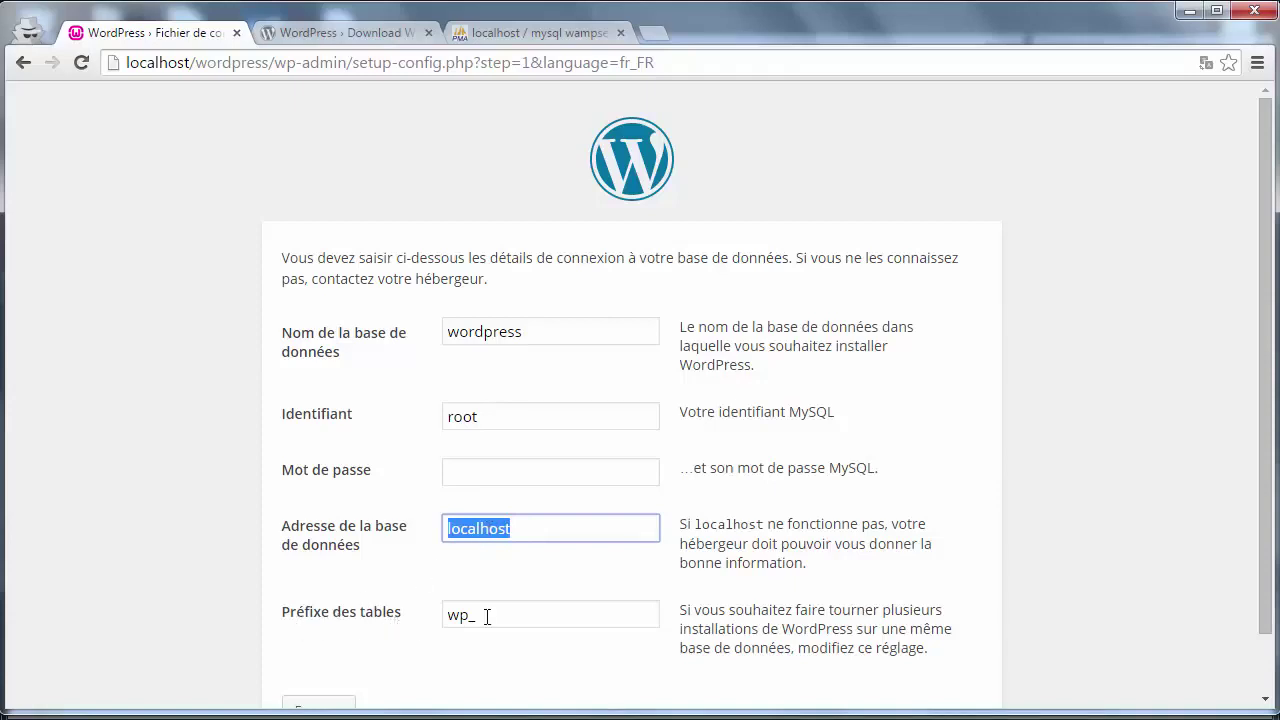
left_click_drag(1270, 396, 1275, 517)
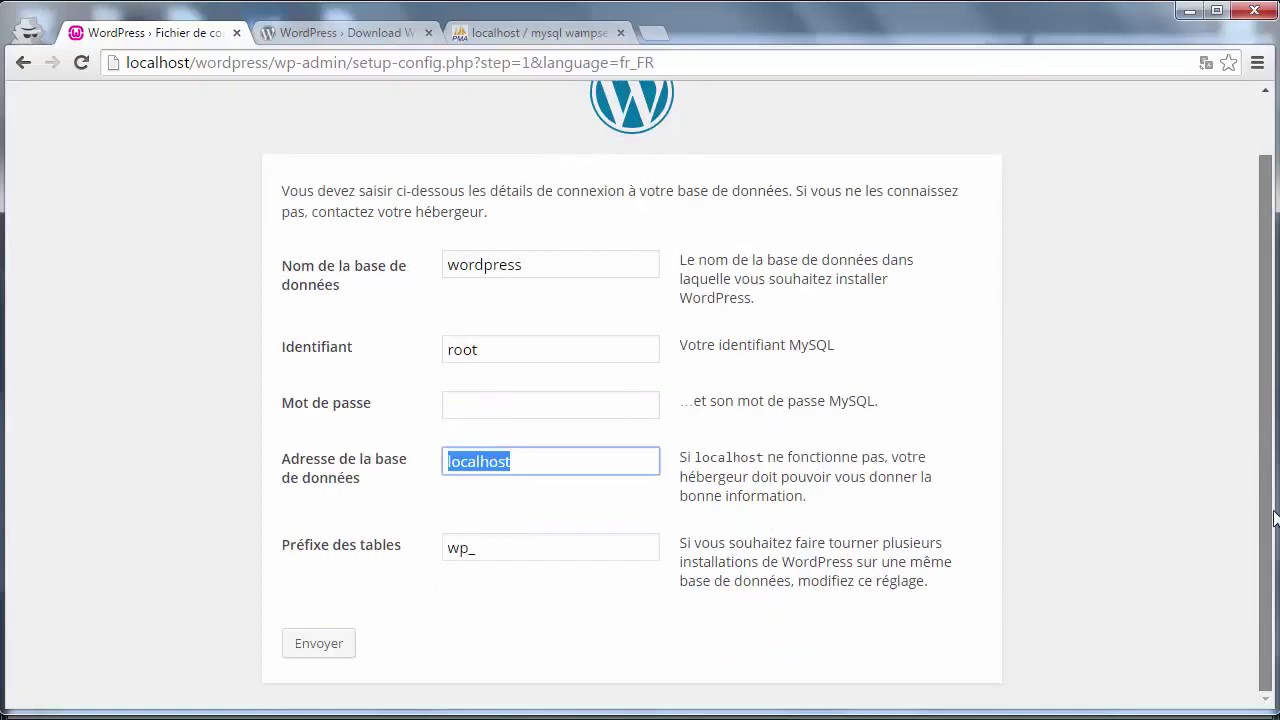
left_click(346, 643)
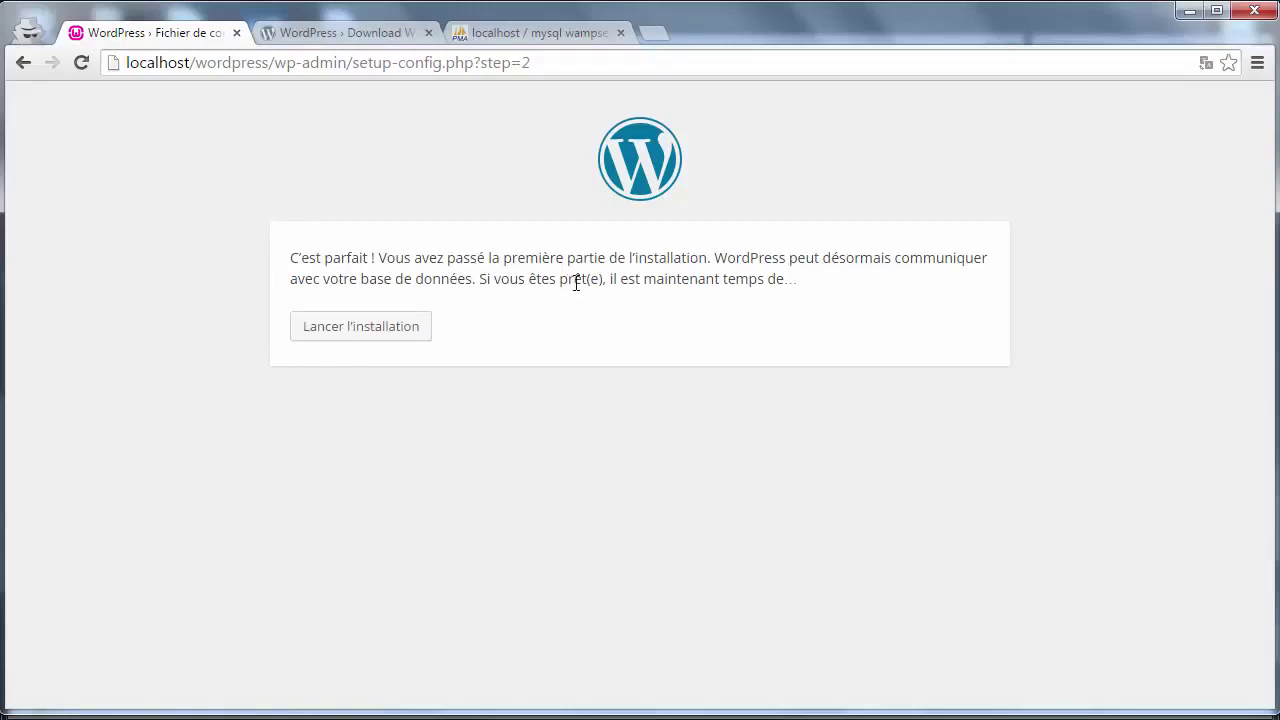
- Launch the installation and enter 'Wordpress Test' as the site title
left_click(385, 333)
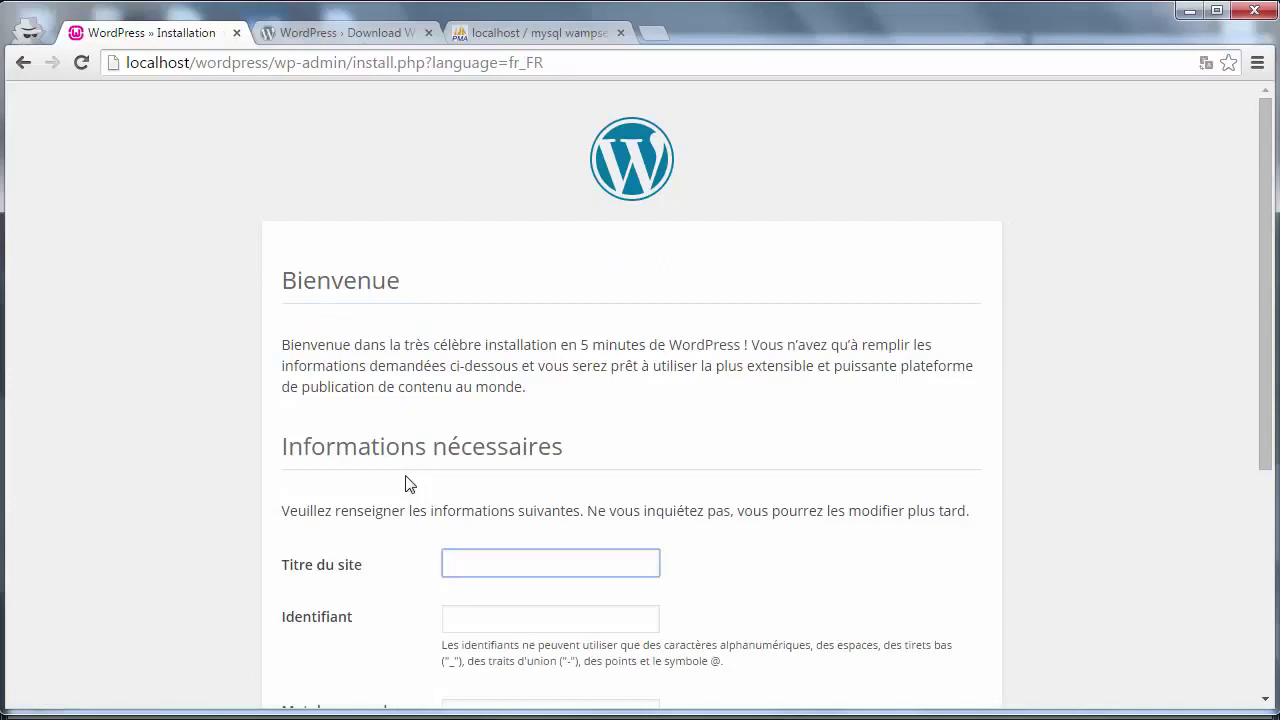
scroll(758, 378, "down", 3)
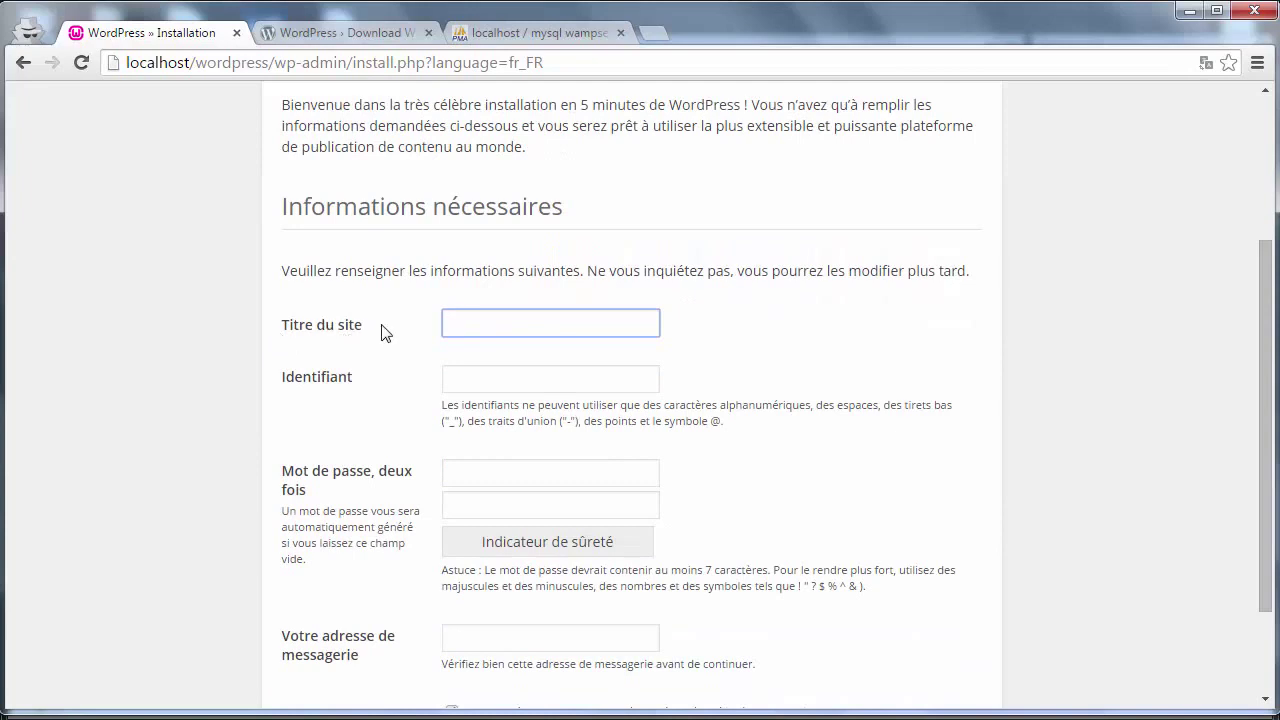
type("Wordpress Test")
- Enter the admin username and type the account password in both password fields
left_click(596, 384)
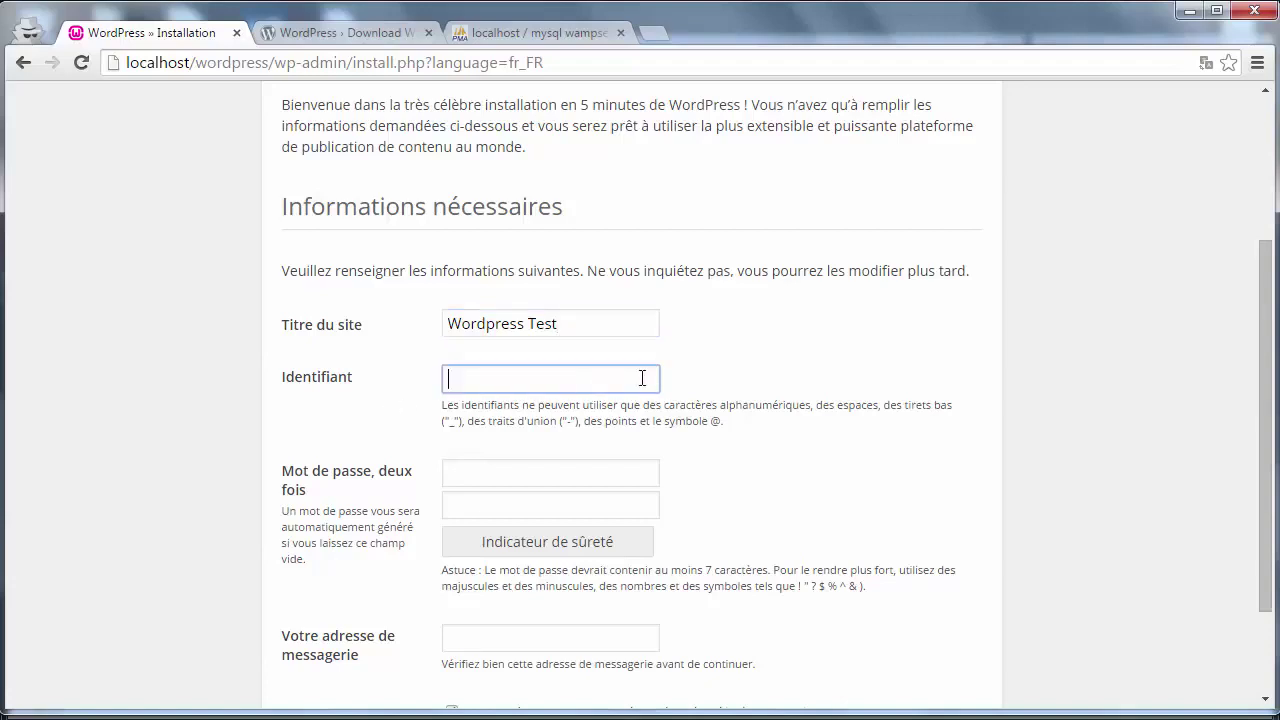
type("admin")
key("ctrl+a")
type("mercuryseries")
left_click(460, 468)
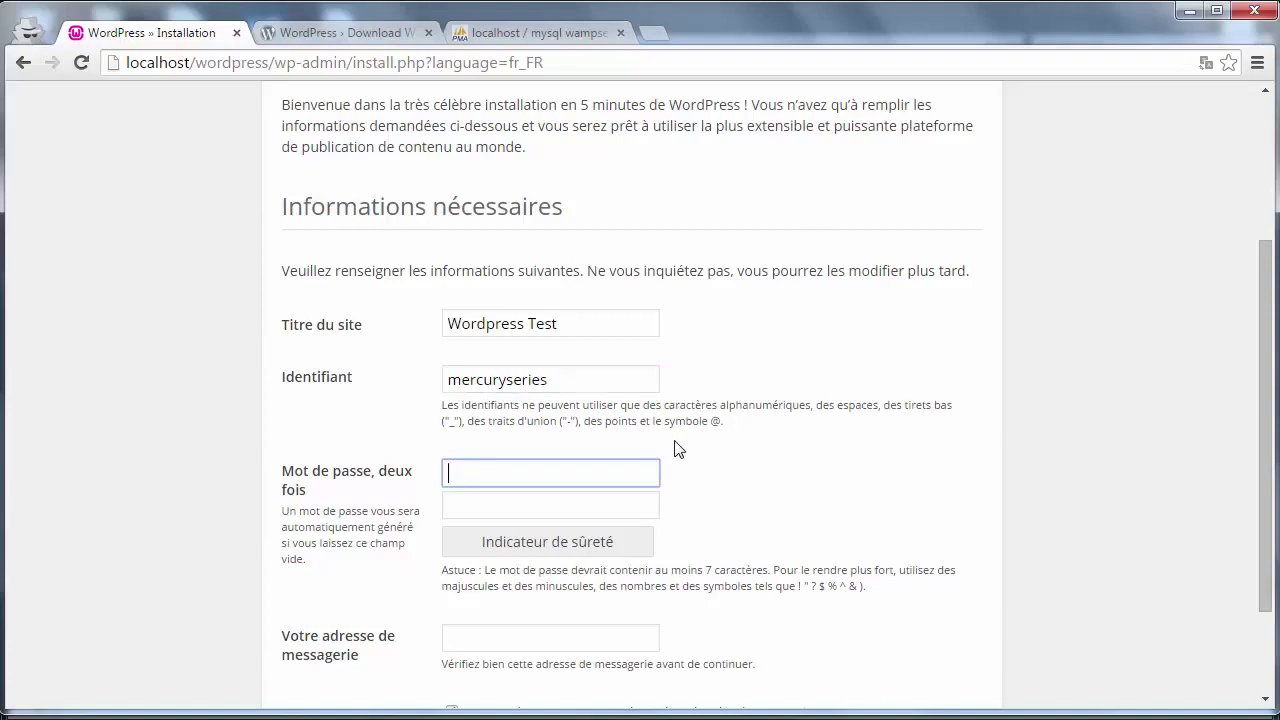
type("******")
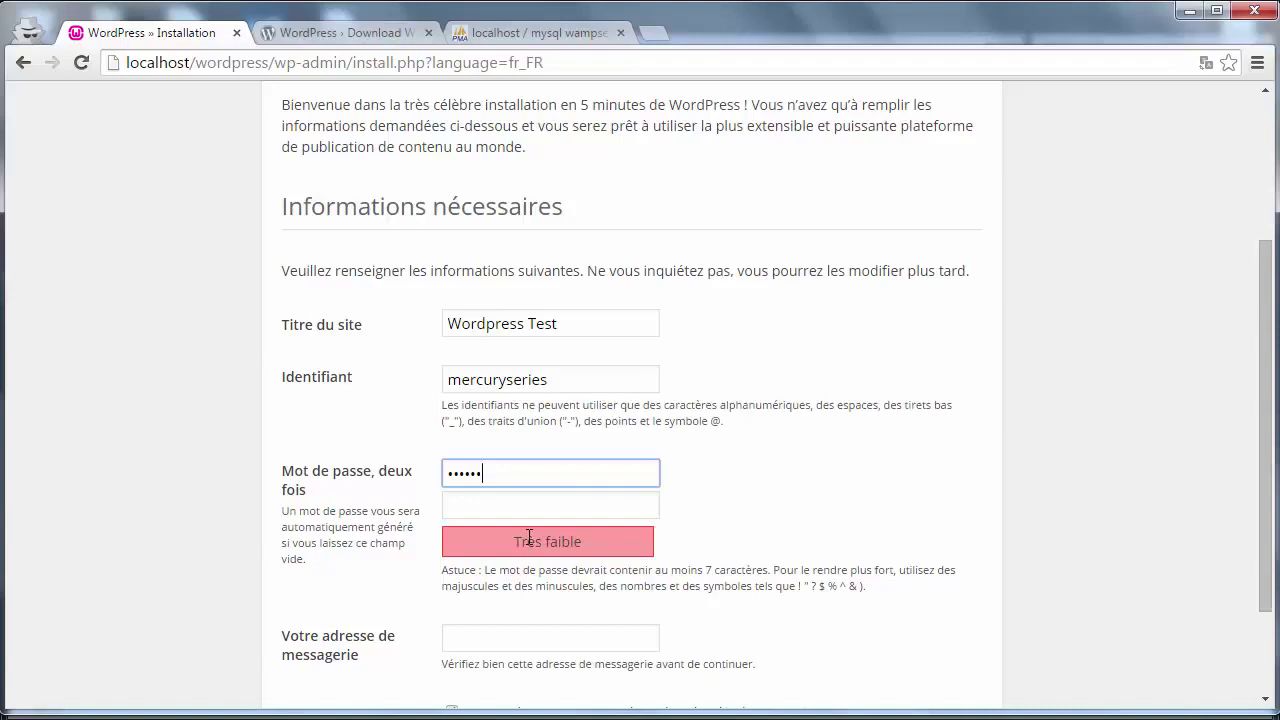
left_click(547, 499)
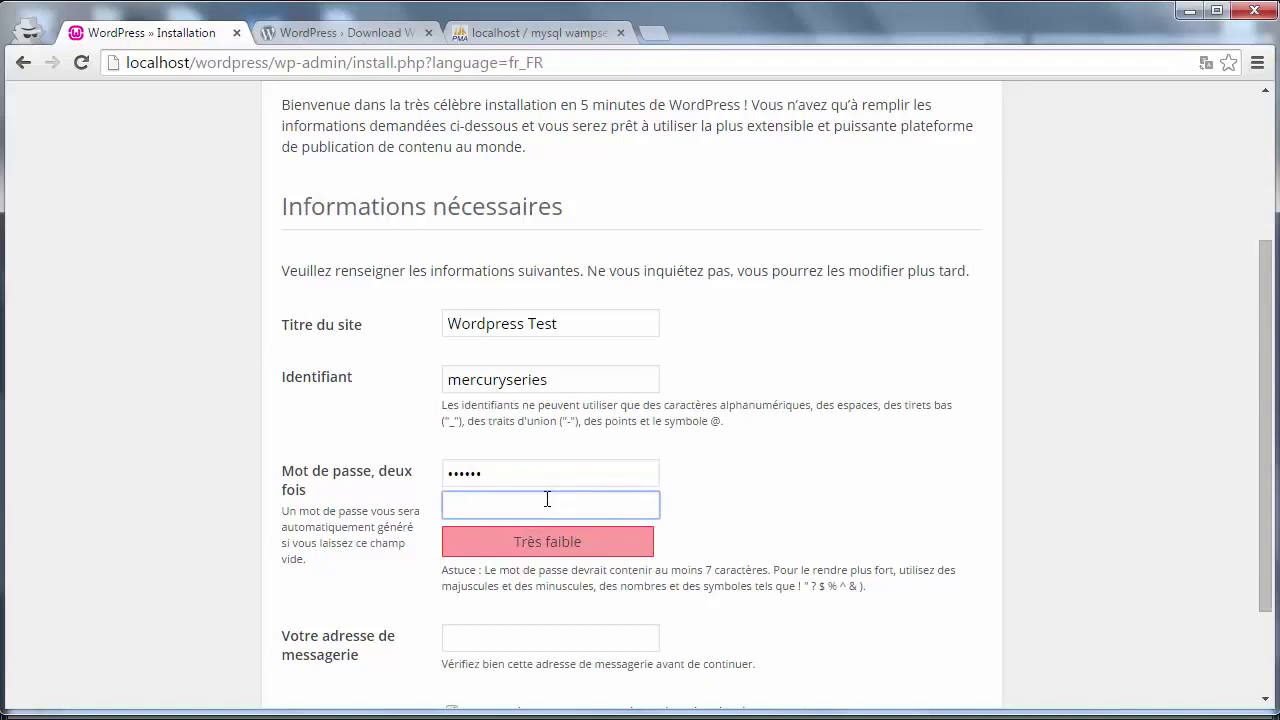
type("123456")
- Fill in the admin e-mail address and run the WordPress installation
left_click_drag(1265, 412, 1260, 539)
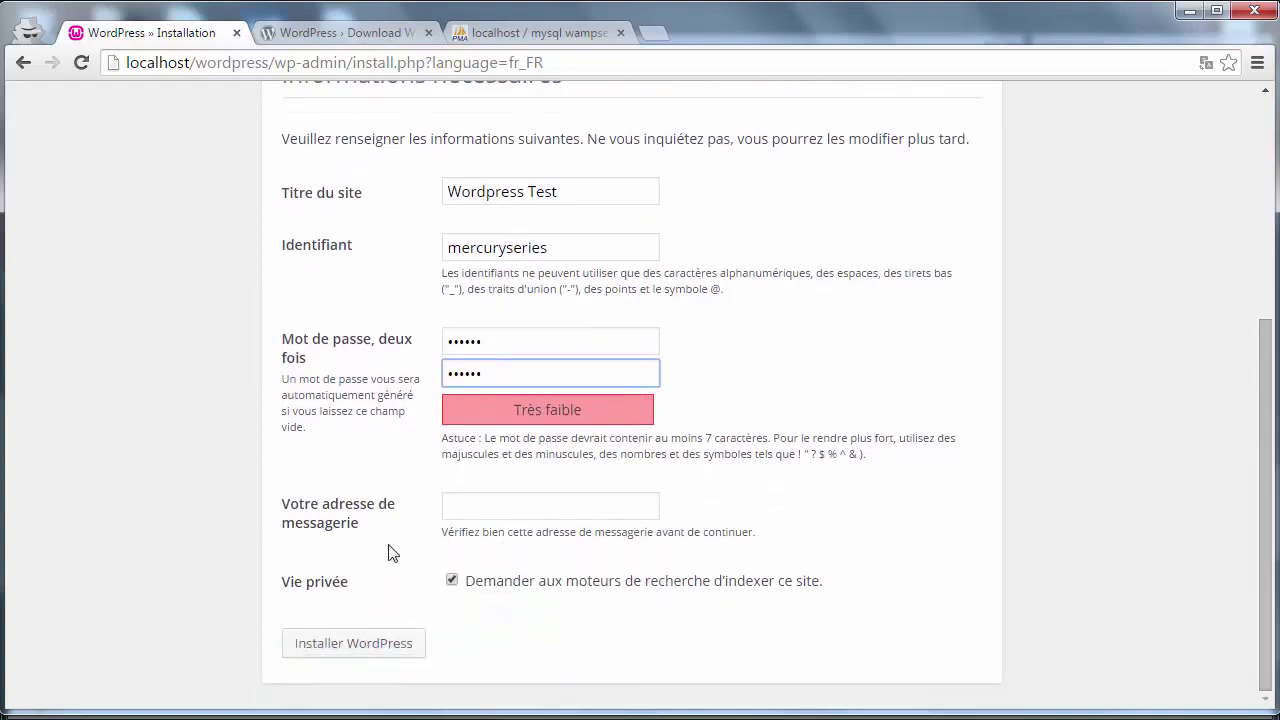
left_click(494, 503)
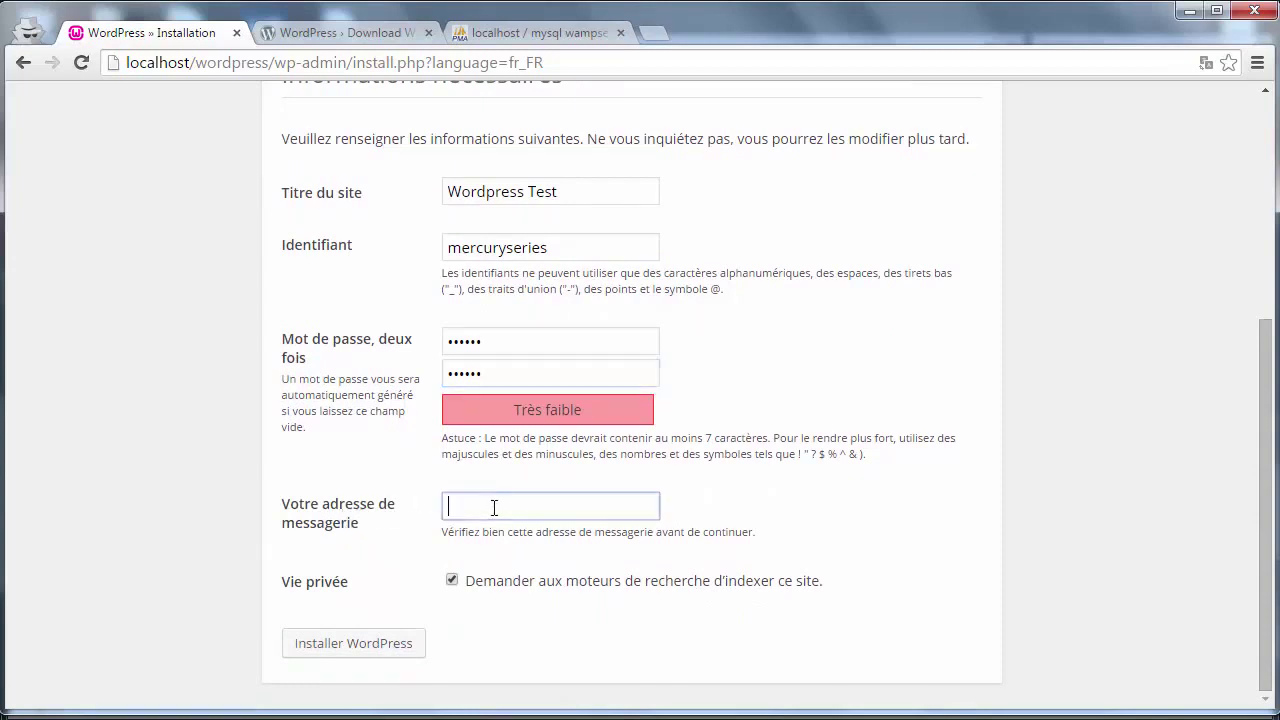
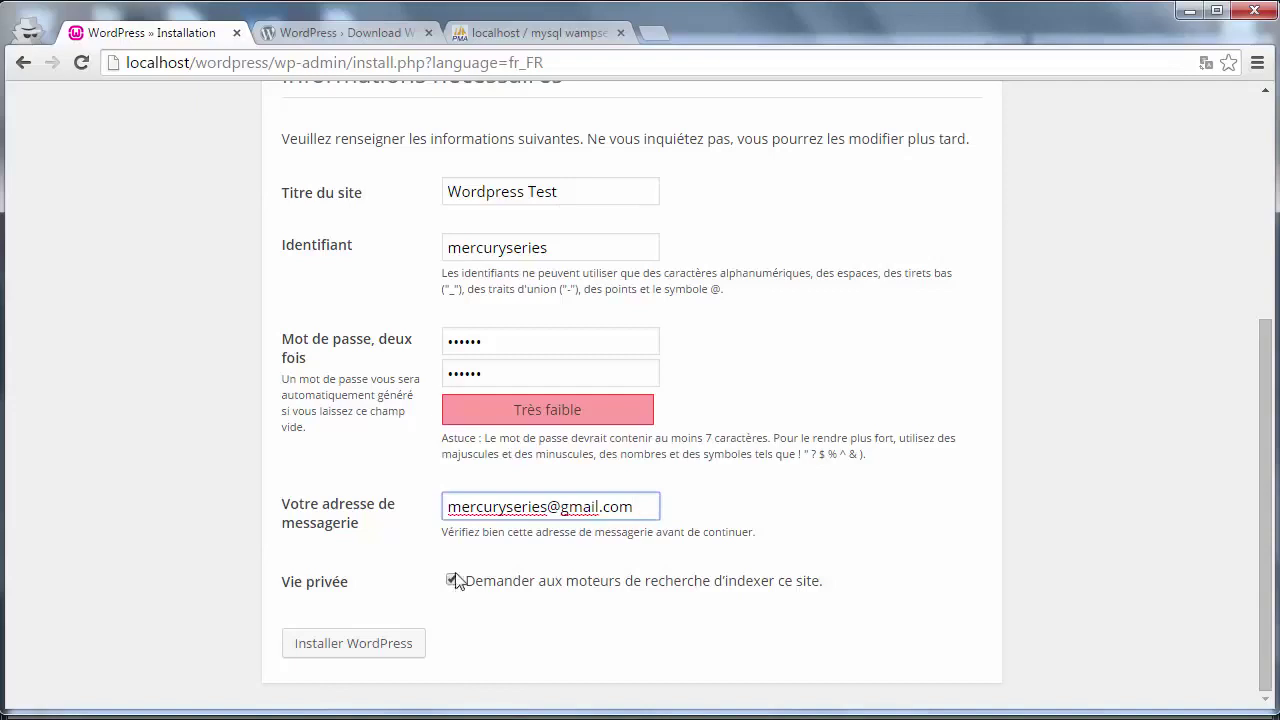
left_click(370, 647)
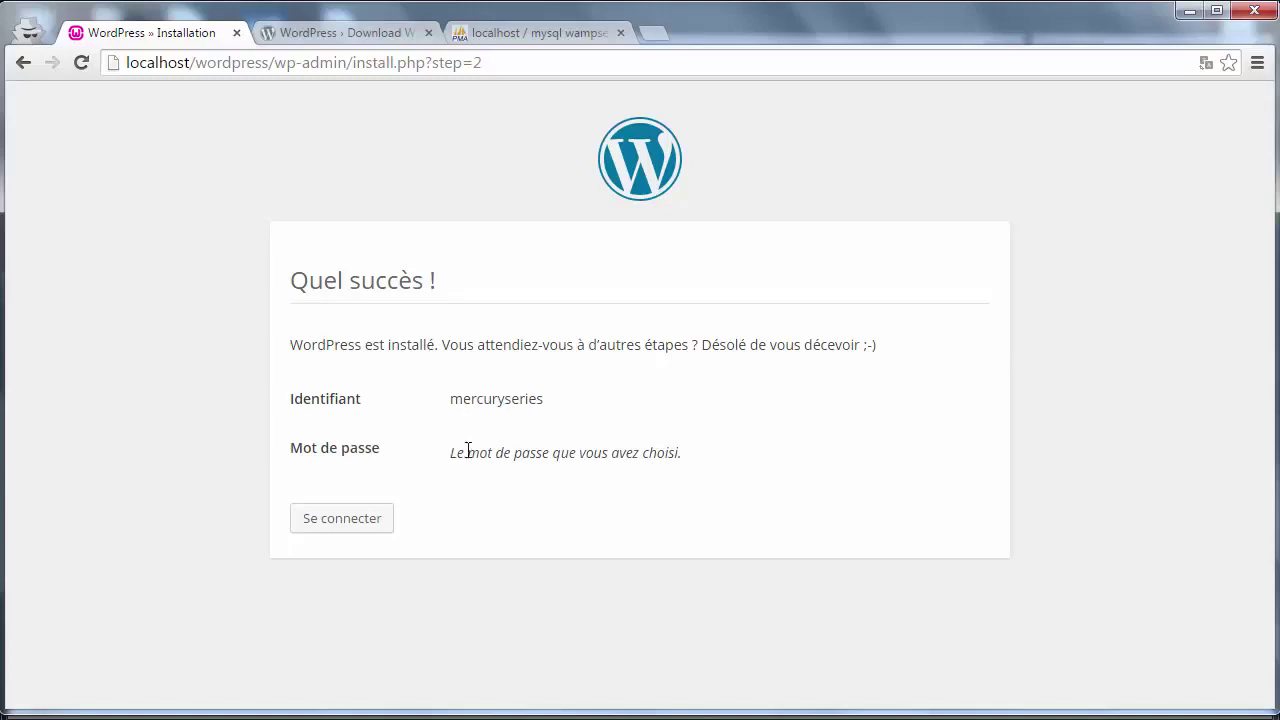
- Log in with the new admin username and password, leaving Se souvenir de moi unchecked
left_click(337, 518)
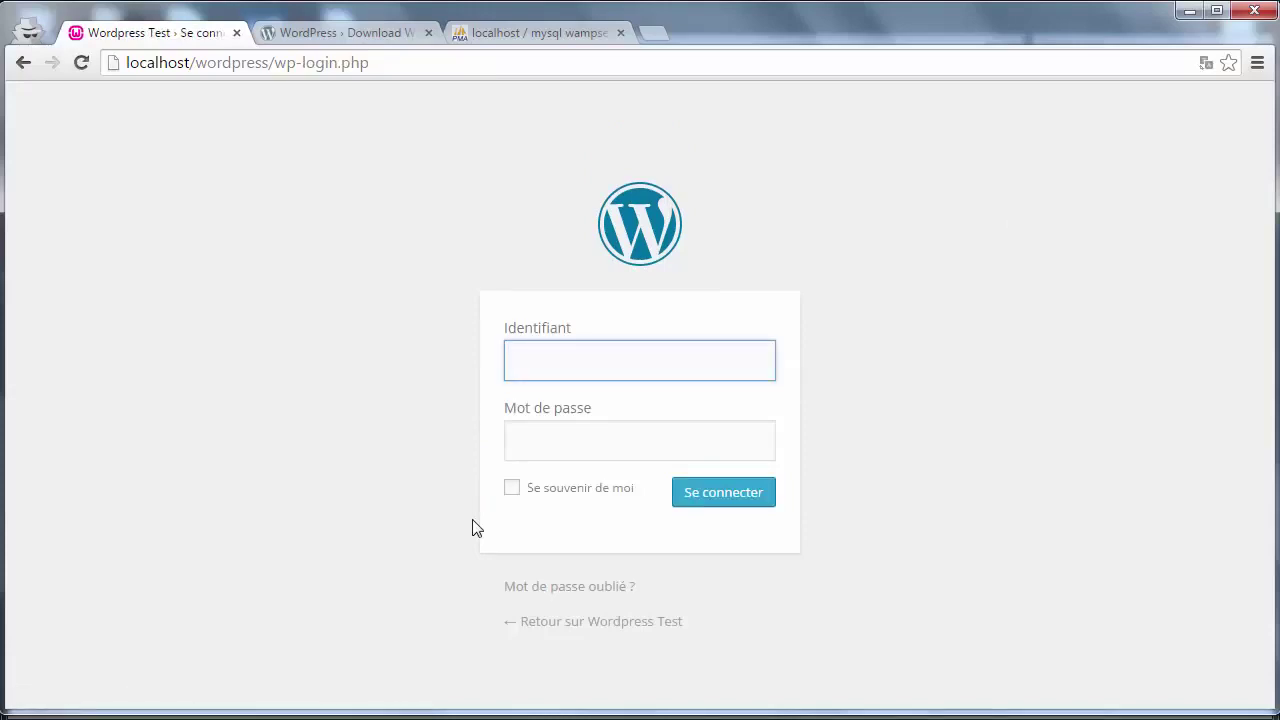
type("mercuryseries")
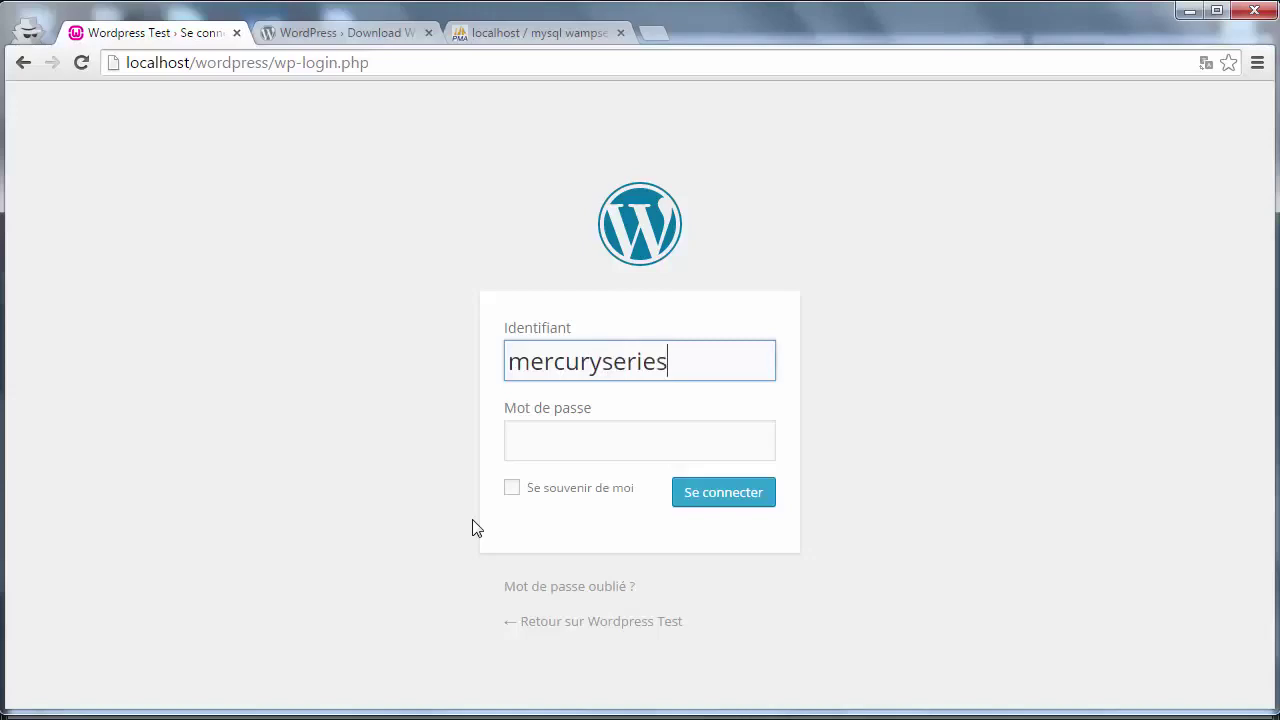
key("Tab")
type("••••••")
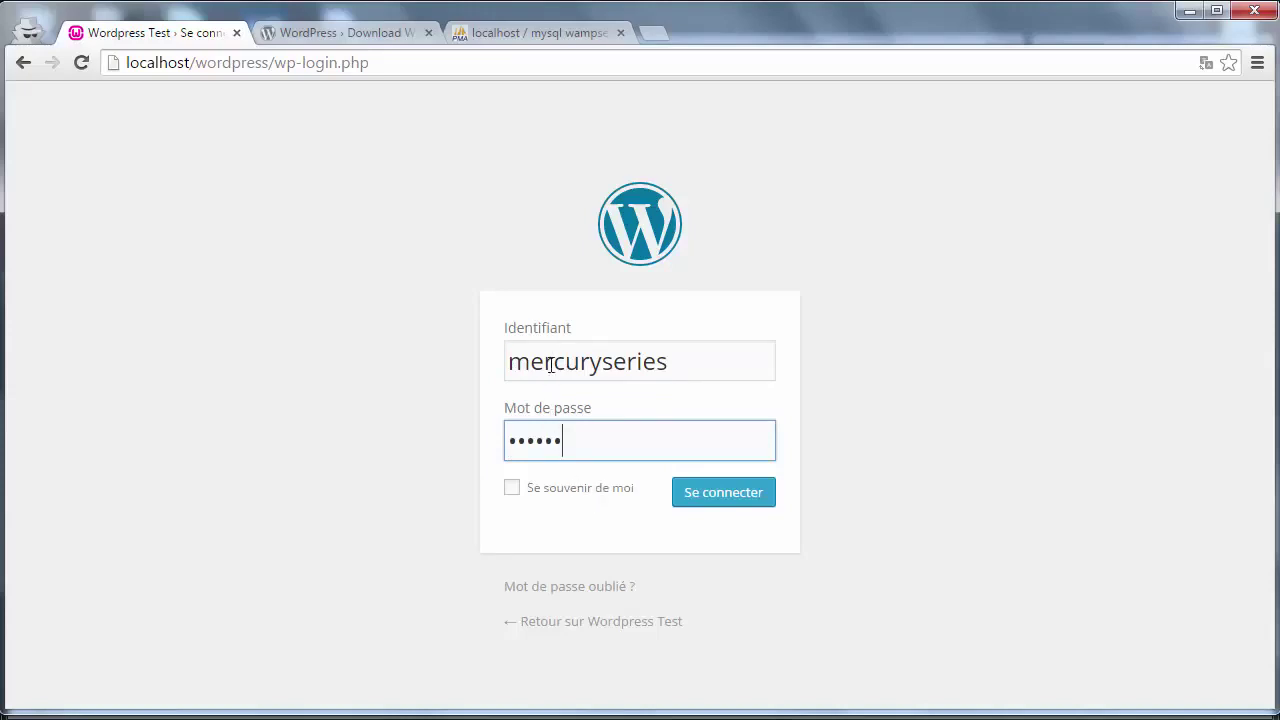
left_click(513, 489)
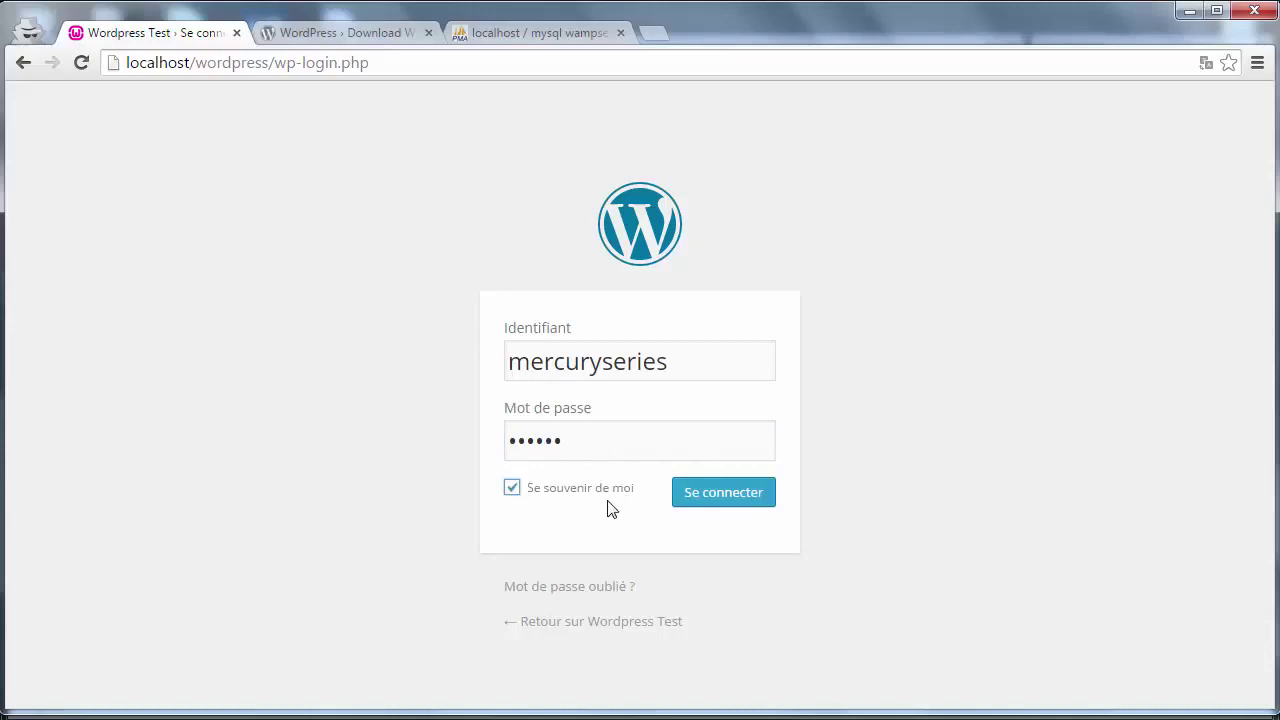
left_click(516, 489)
left_click(704, 496)
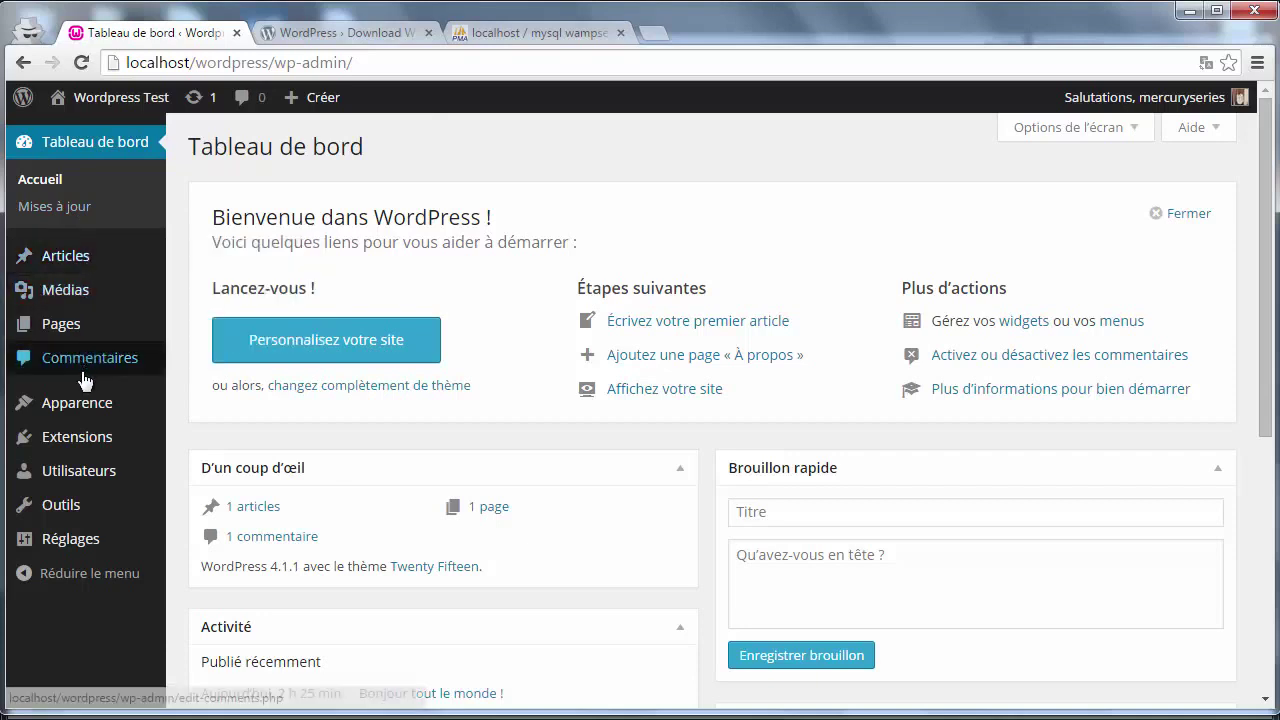
- Wait for the Wordpress Test admin dashboard (Tableau de bord) to finish loading
mouse_move(82, 421)
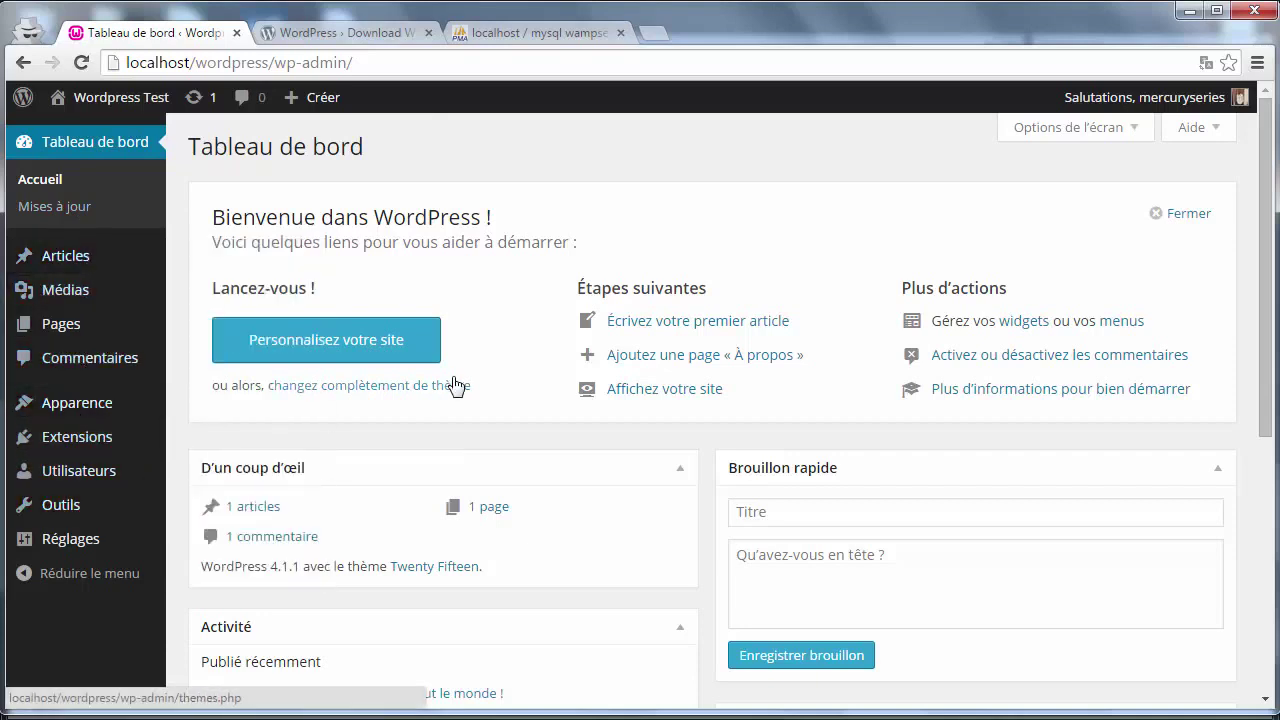